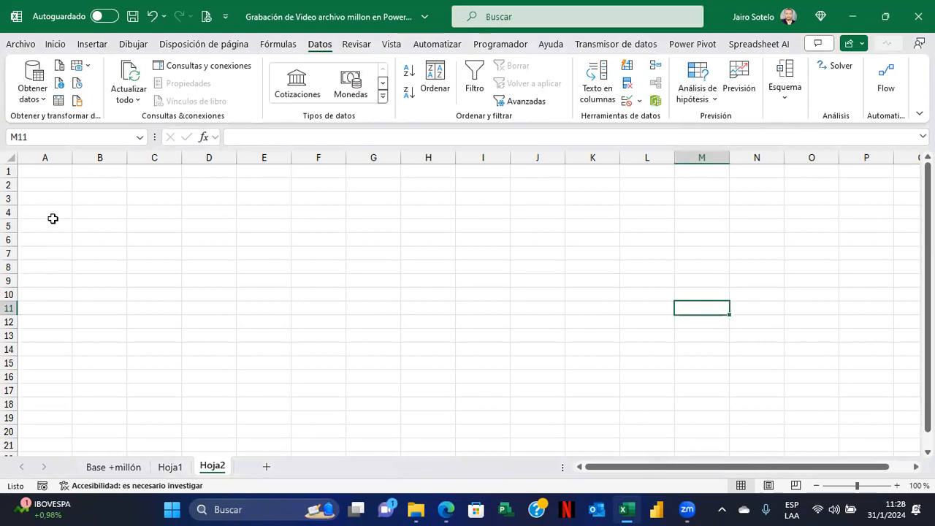
Import data from the Excel workbook "Ejemplo Modelo Datos con Power Pivot", starting from cell A1 of the empty sheet Hoja2.
key("ctrl+Home")
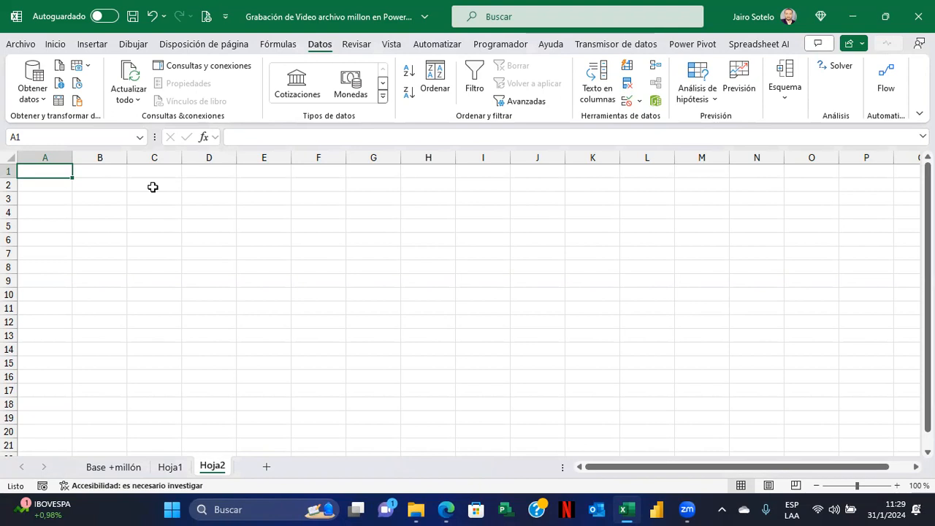
left_click(38, 97)
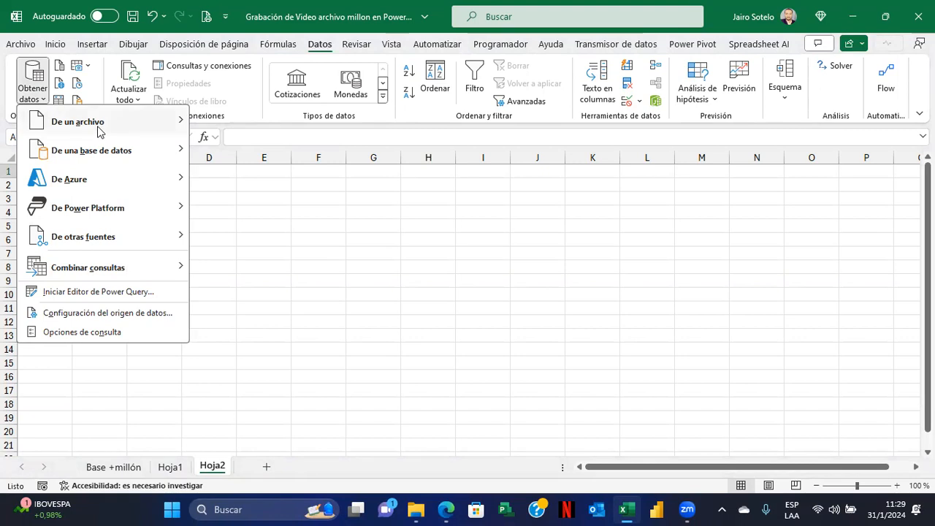
left_click(41, 100)
left_click(42, 100)
mouse_move(117, 121)
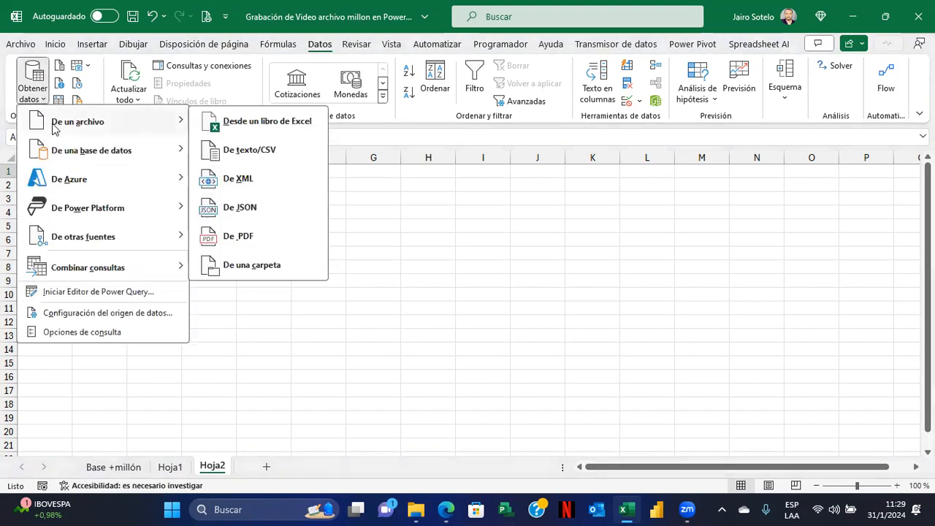
left_click(257, 129)
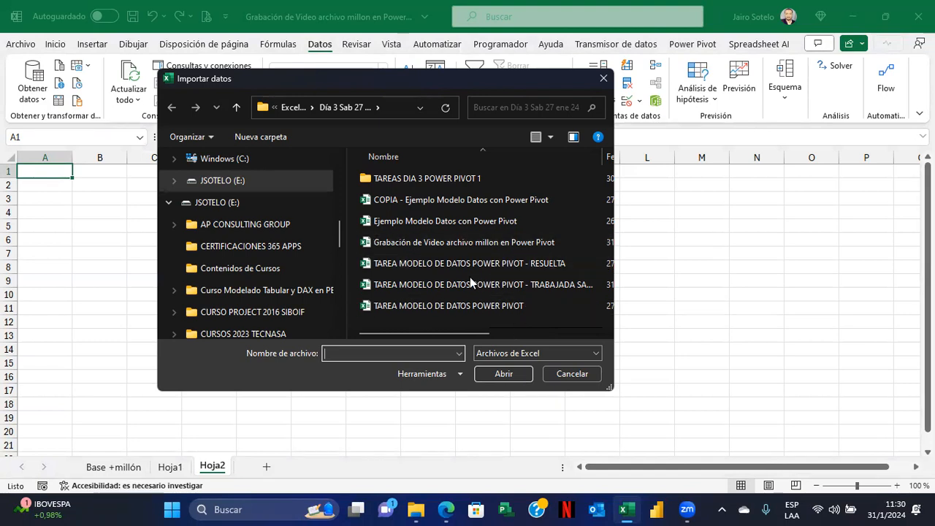
left_click(413, 223)
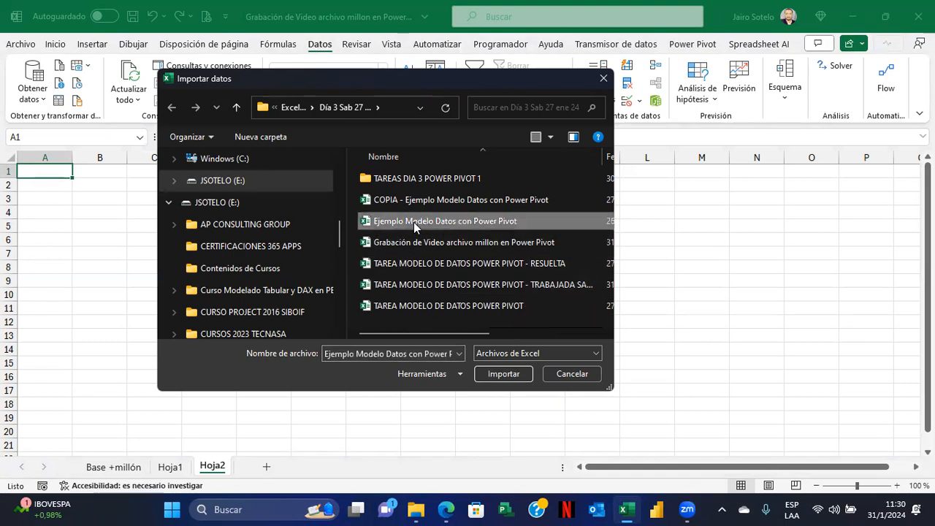
left_click(513, 372)
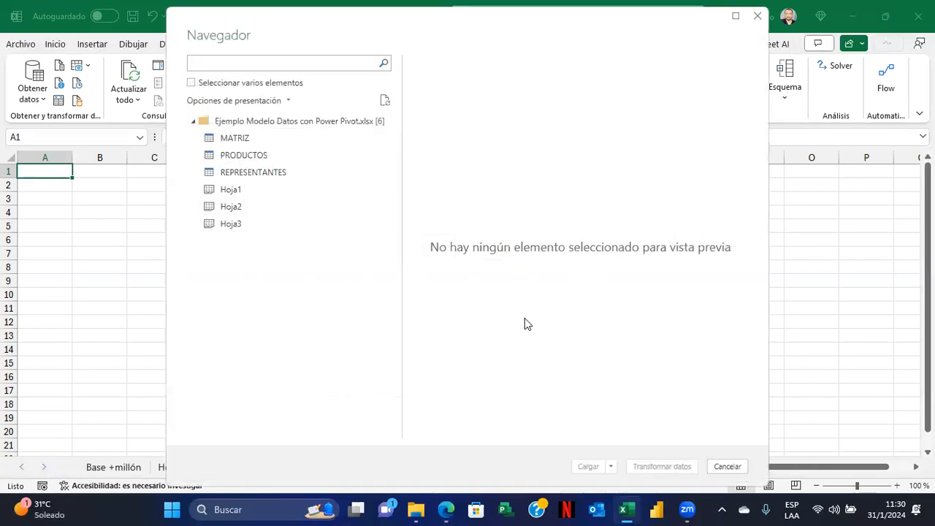
Enable multiple selection, choose the MATRIZ, PRODUCTOS and REPRESENTANTES tables and open them for transformation in the Power Query editor.
left_click_drag(255, 142, 226, 156)
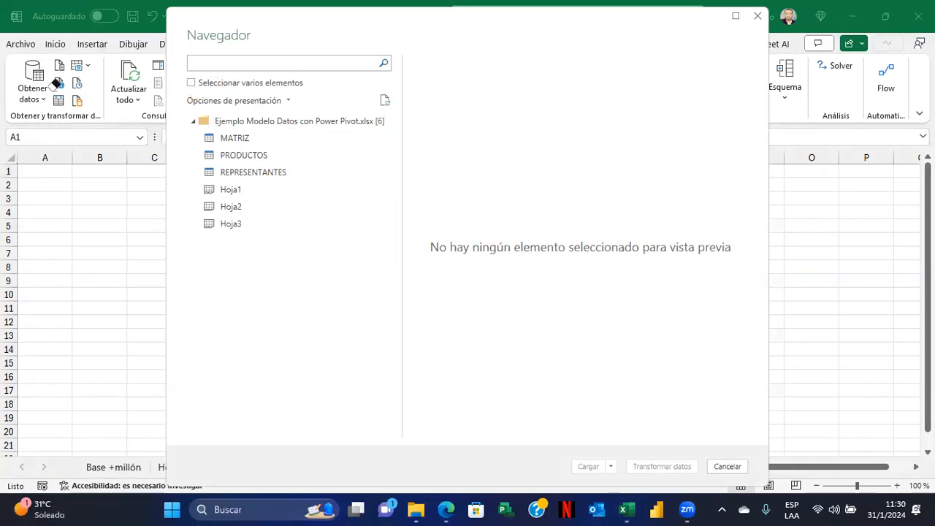
left_click(204, 85)
left_click(208, 138)
left_click(209, 154)
left_click(208, 173)
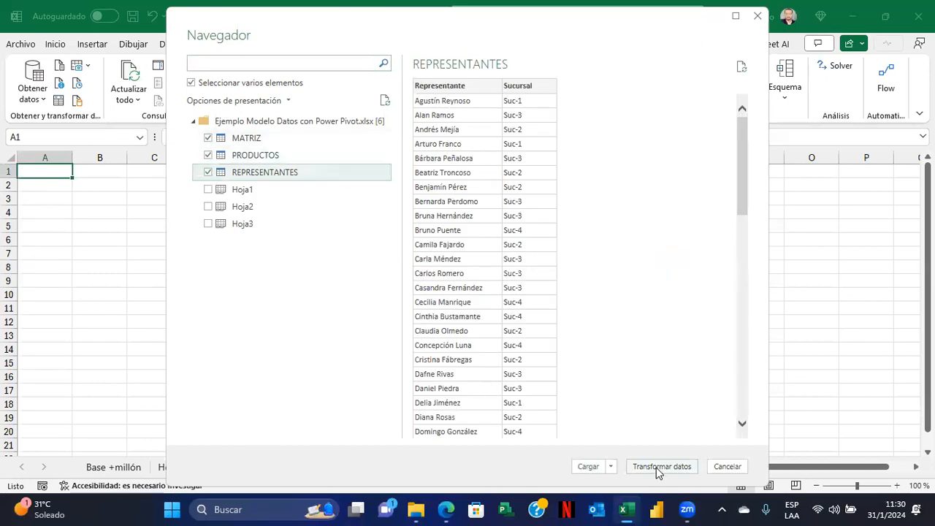
left_click(657, 471)
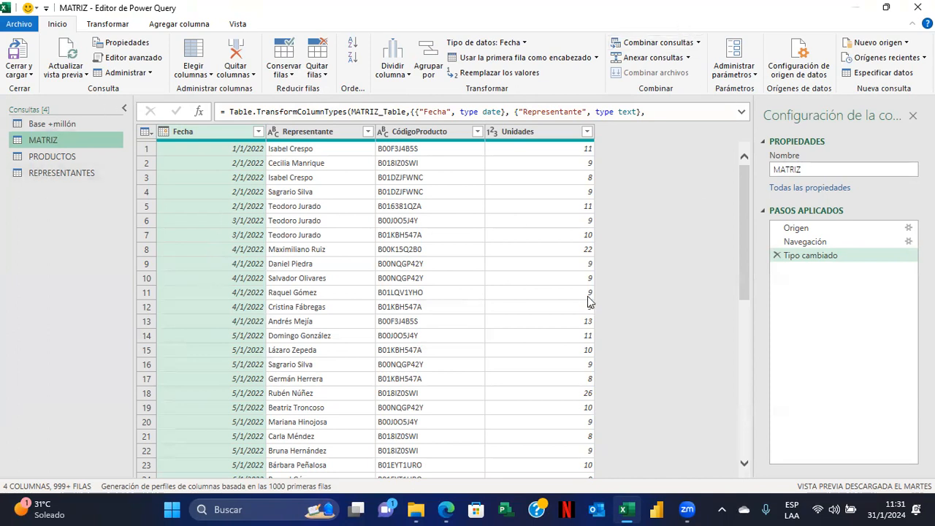
Review the contents of the Base +millón, MATRIZ, PRODUCTOS and REPRESENTANTES queries one by one.
left_click(76, 156)
left_click(81, 174)
left_click(82, 125)
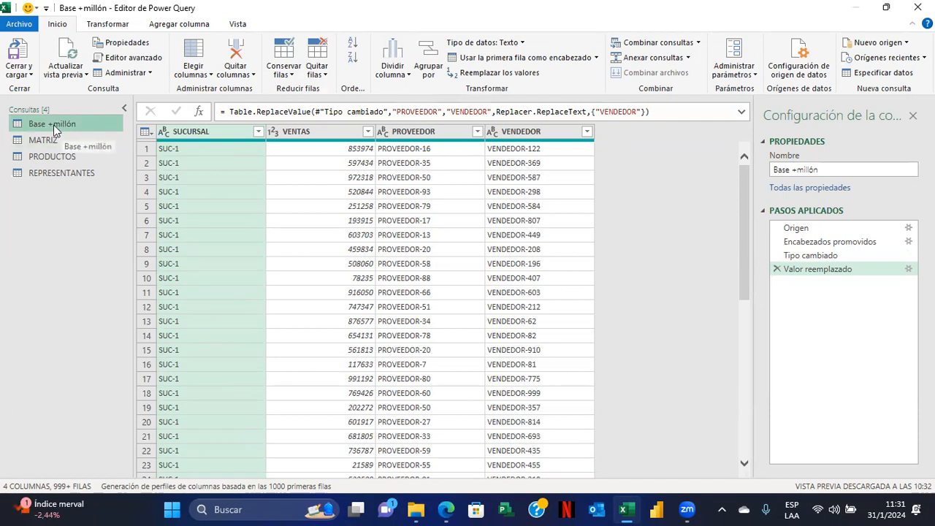
left_click(59, 141)
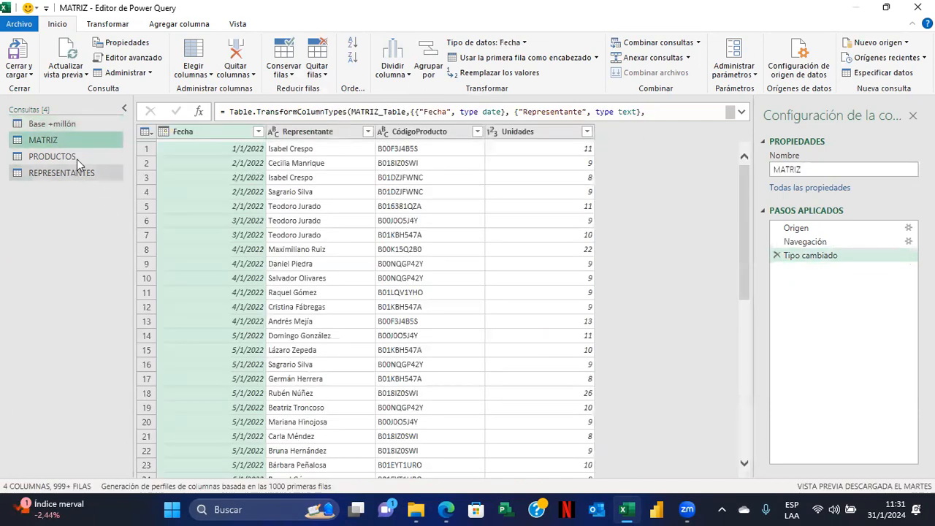
left_click(77, 158)
left_click(75, 173)
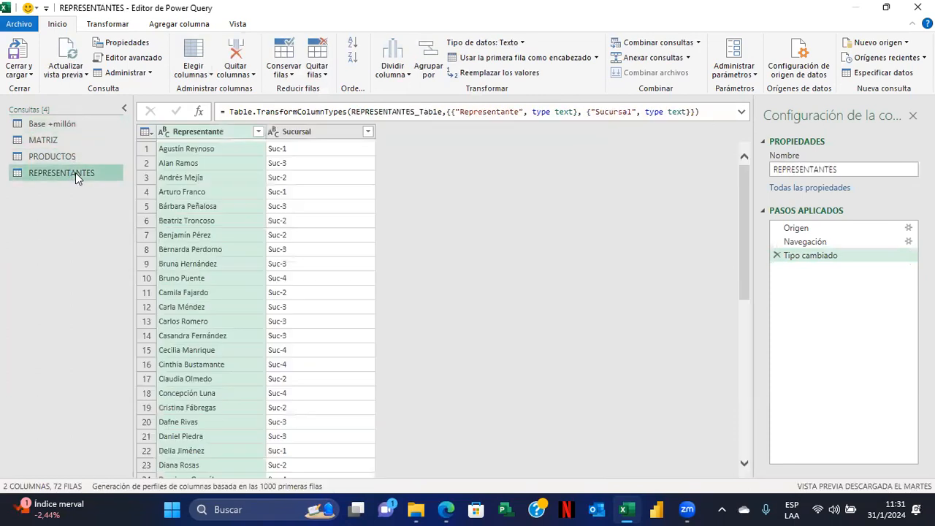
Convert the text of the Representante column in the MATRIZ query to uppercase and check the neighbouring columns.
left_click(70, 143)
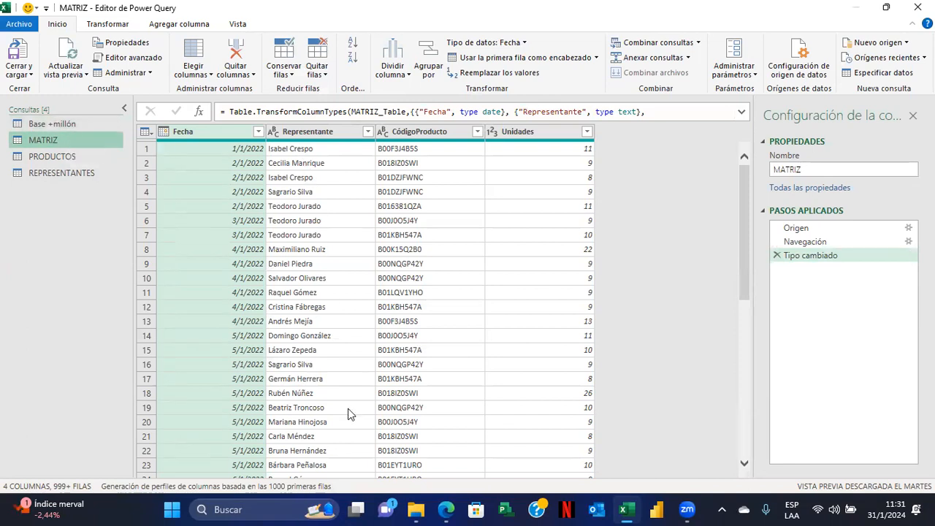
right_click(303, 131)
right_click(282, 133)
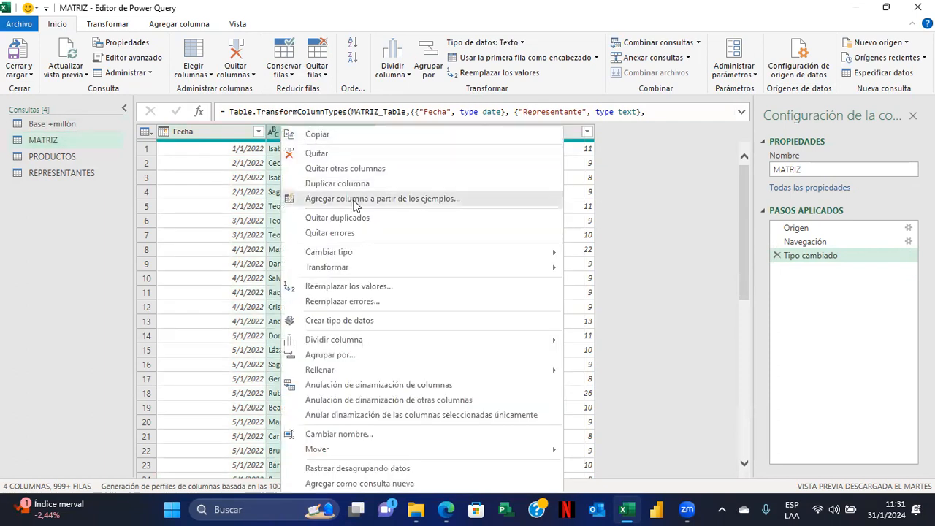
mouse_move(354, 267)
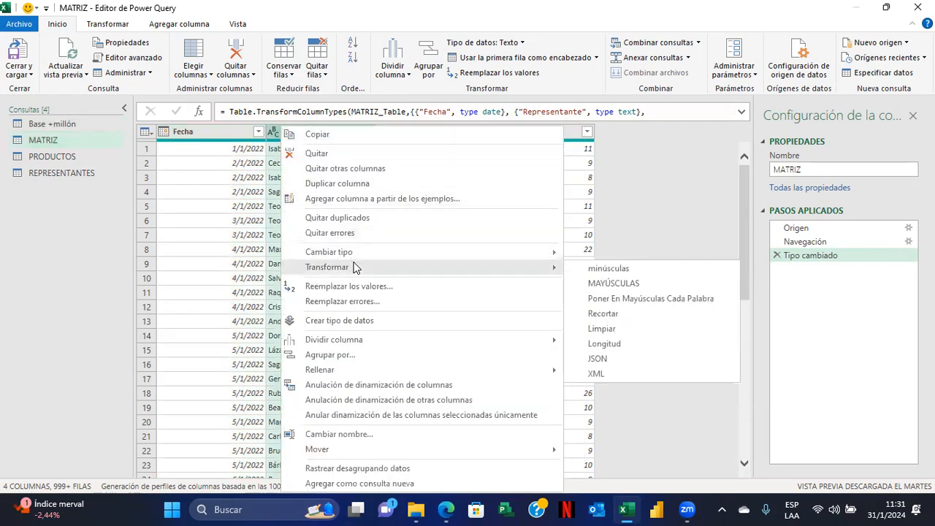
left_click(632, 284)
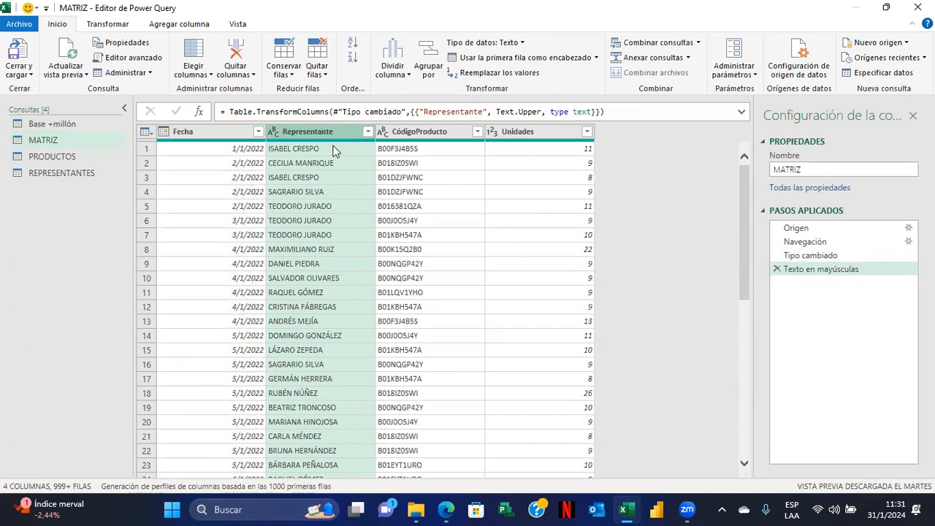
left_click(424, 131)
left_click(516, 132)
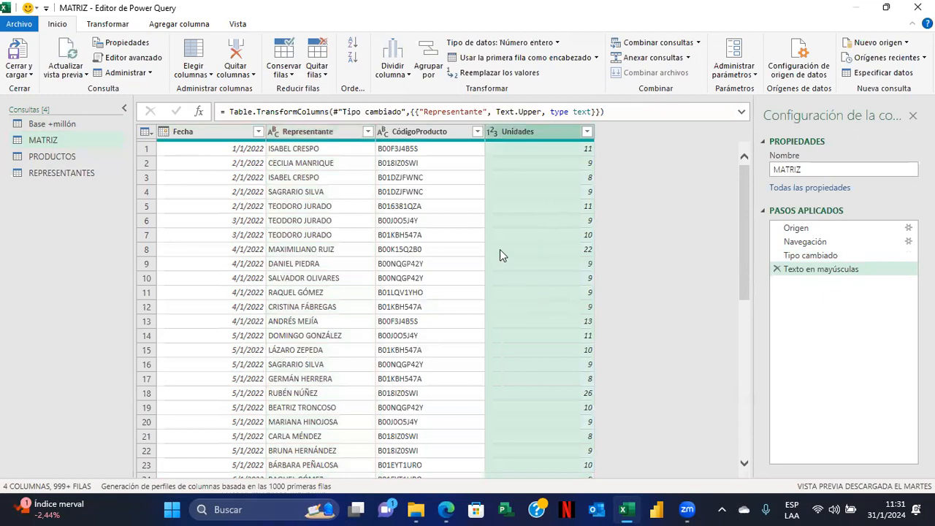
Convert the Representante and Sucursal columns of the REPRESENTANTES query to uppercase together.
left_click(76, 159)
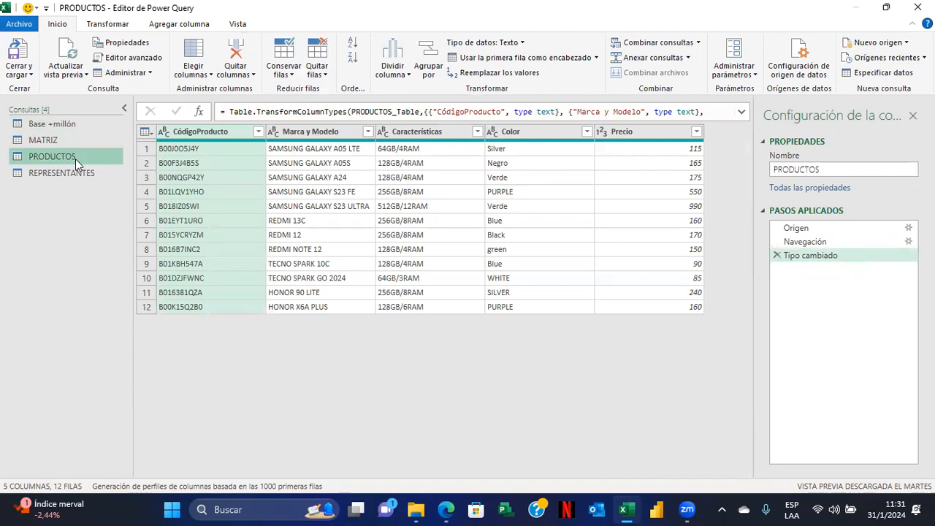
left_click(74, 171)
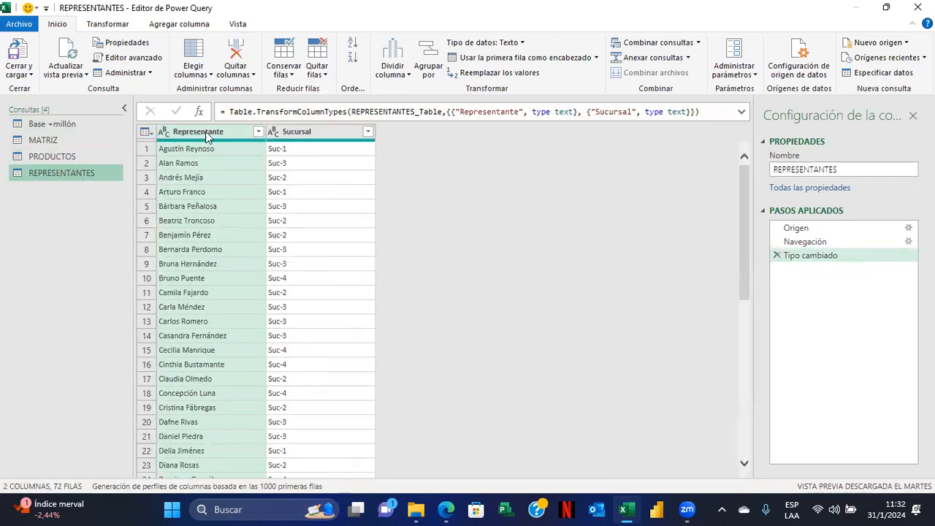
left_click(301, 133, "ctrl")
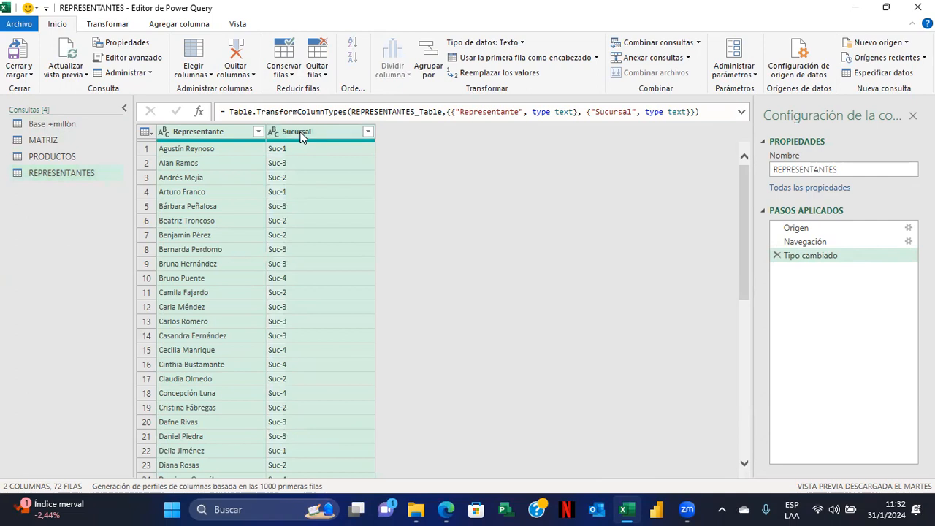
right_click(300, 137)
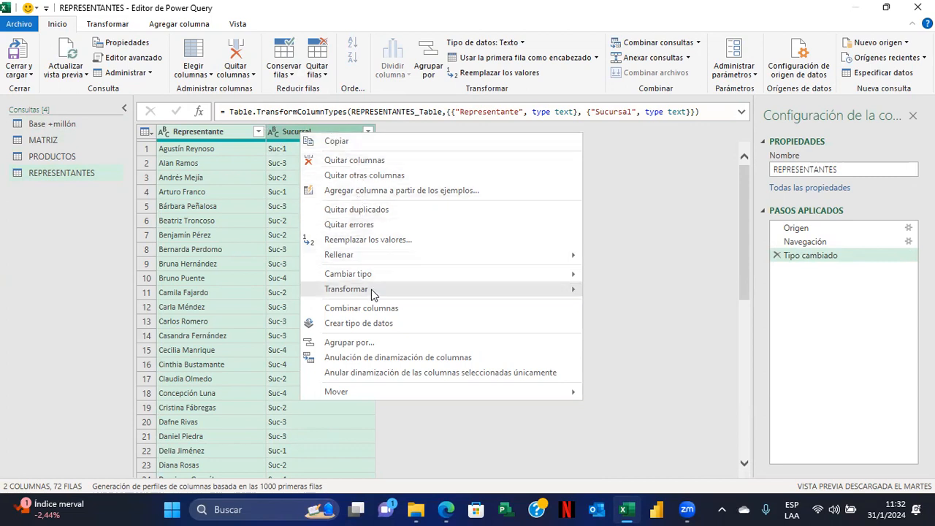
mouse_move(444, 286)
left_click(629, 307)
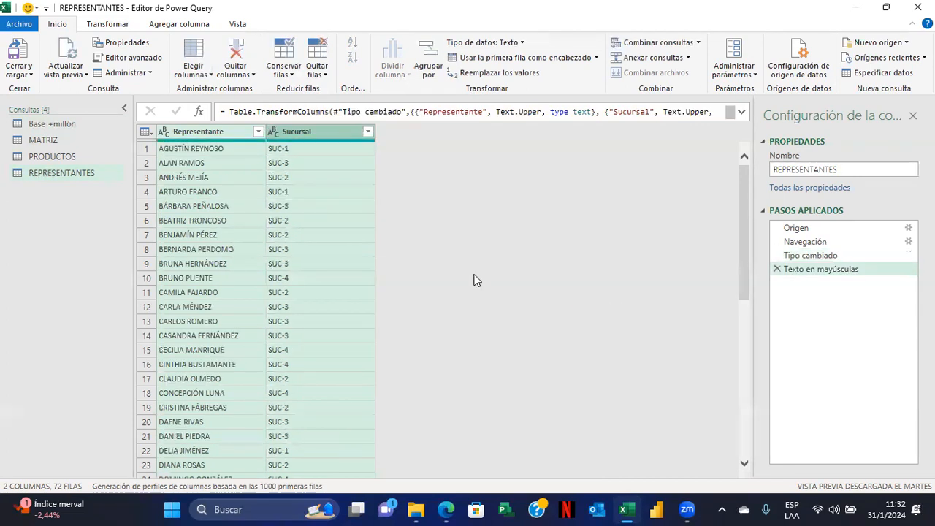
Bring up the PRODUCTOS query for editing and collapse the list of queries.
left_click(64, 158)
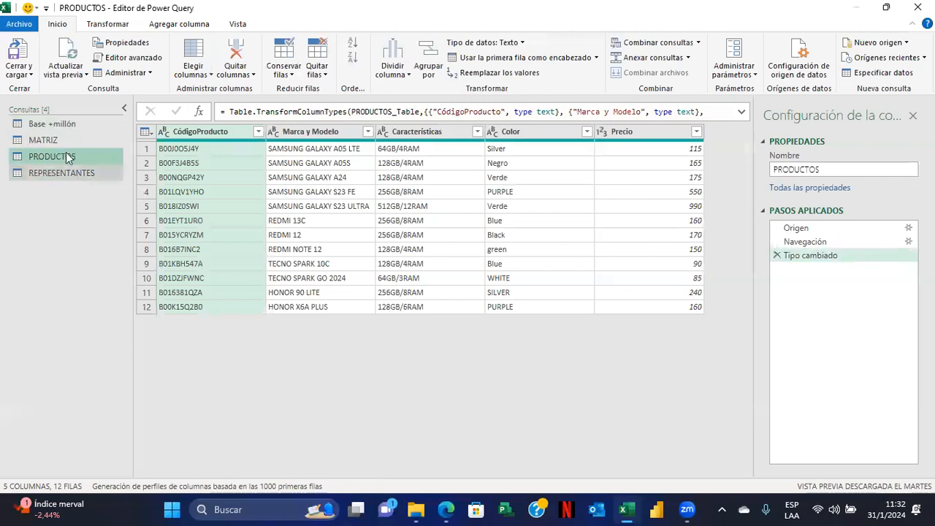
left_click(62, 141)
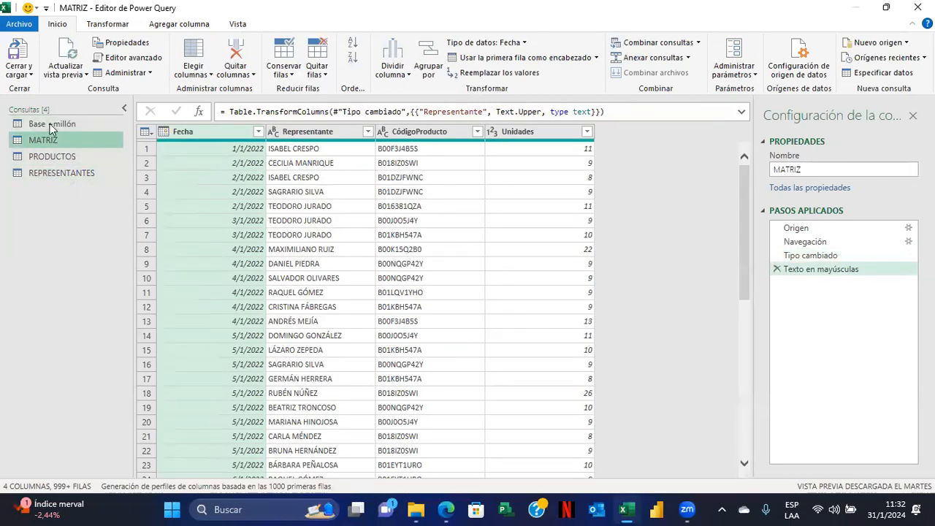
left_click(59, 158)
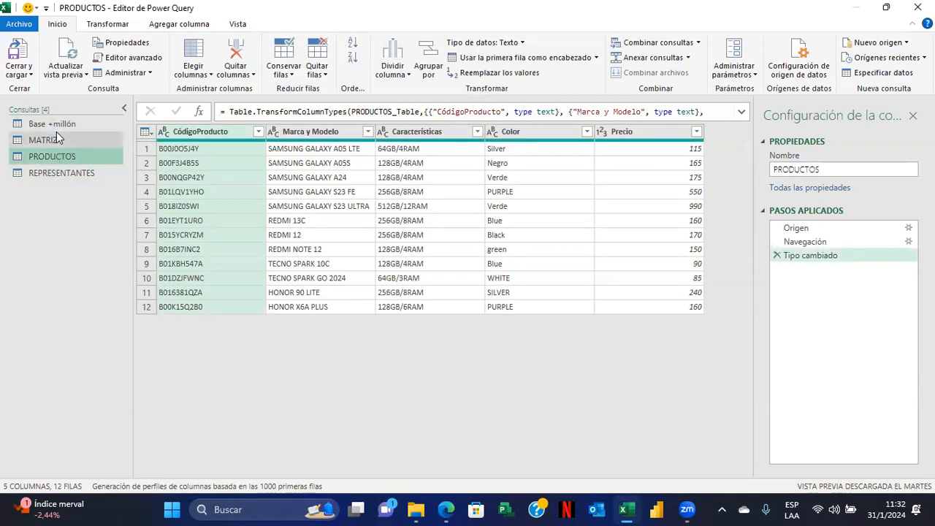
left_click(124, 108)
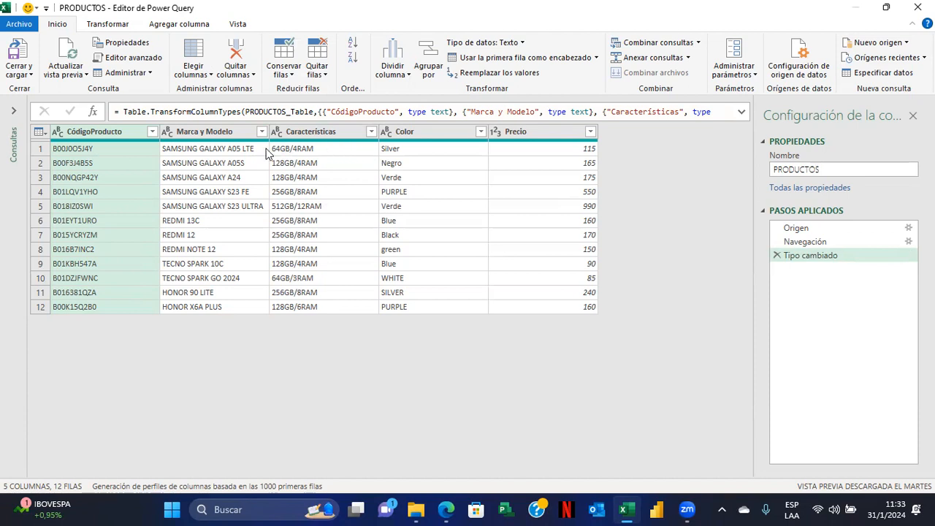
left_click(222, 135)
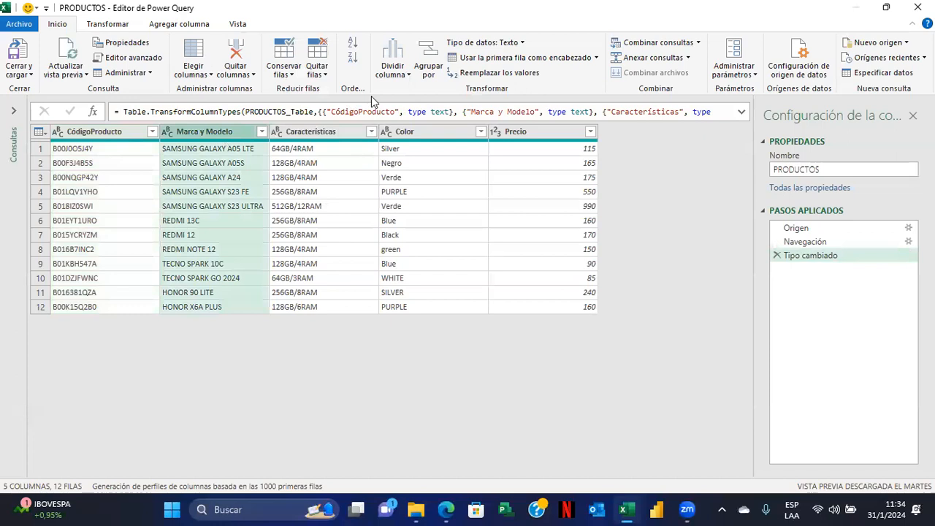
left_click(411, 74)
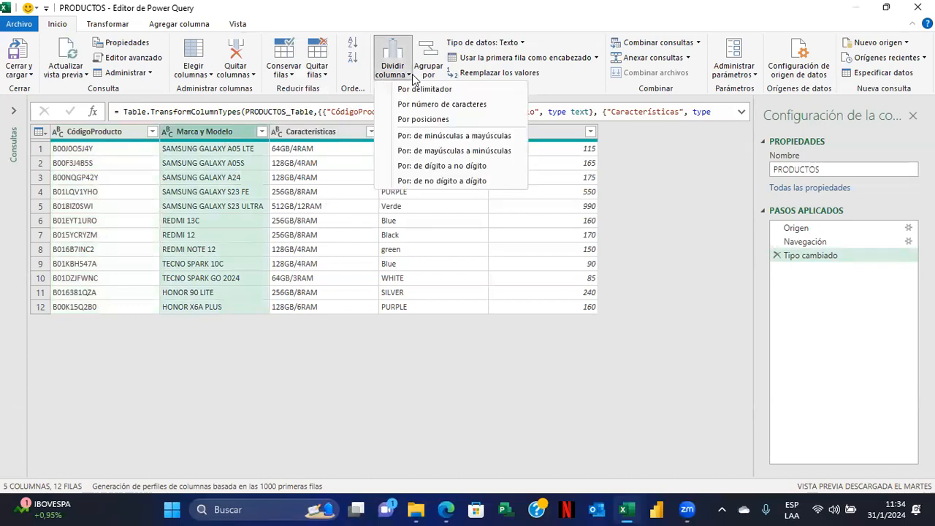
left_click(411, 73)
right_click(218, 133)
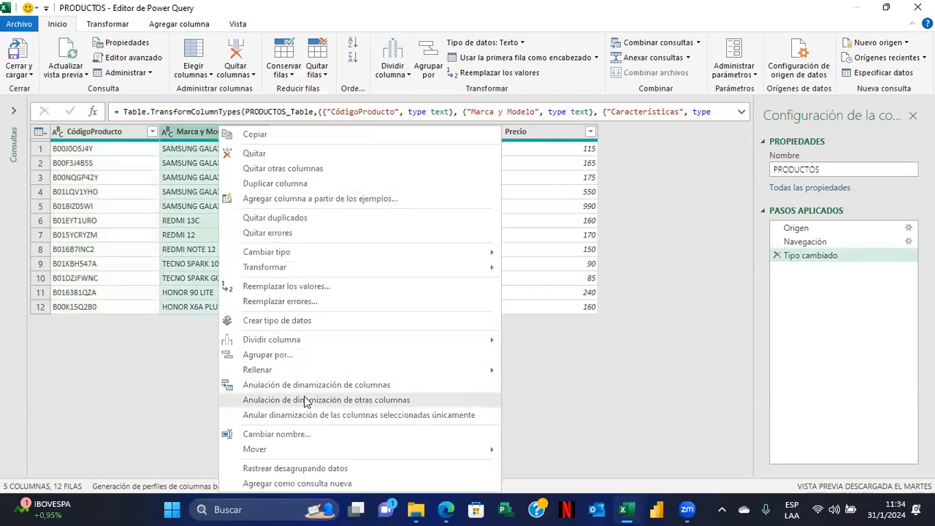
mouse_move(321, 348)
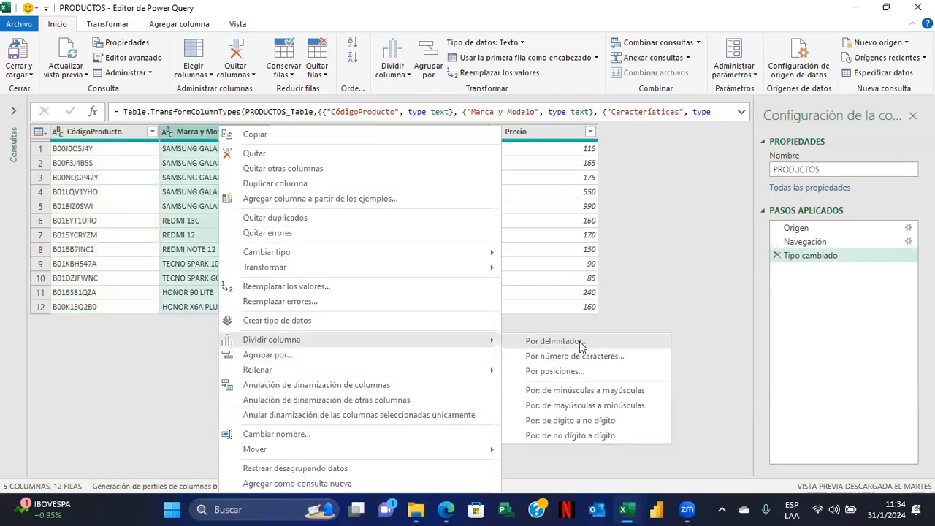
left_click(603, 28)
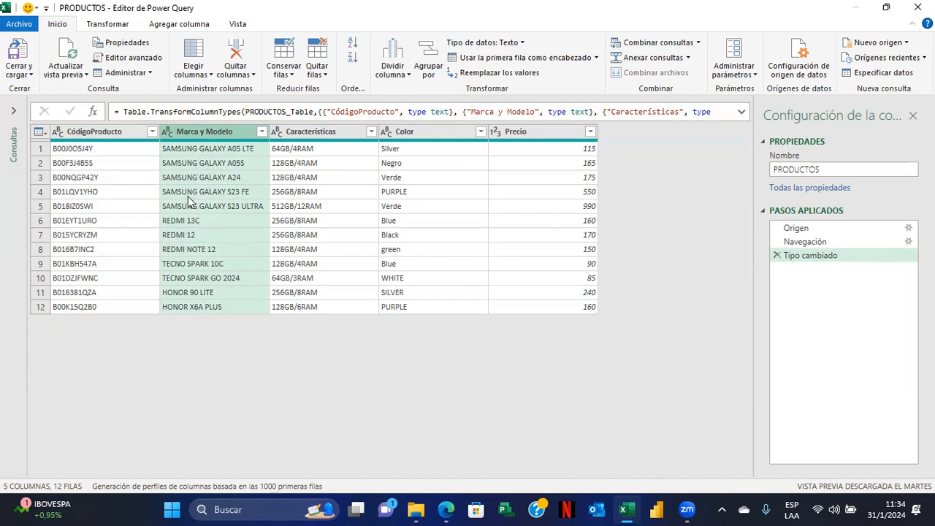
Start splitting the Marca y Modelo column of the PRODUCTOS query by delimiter.
right_click(222, 133)
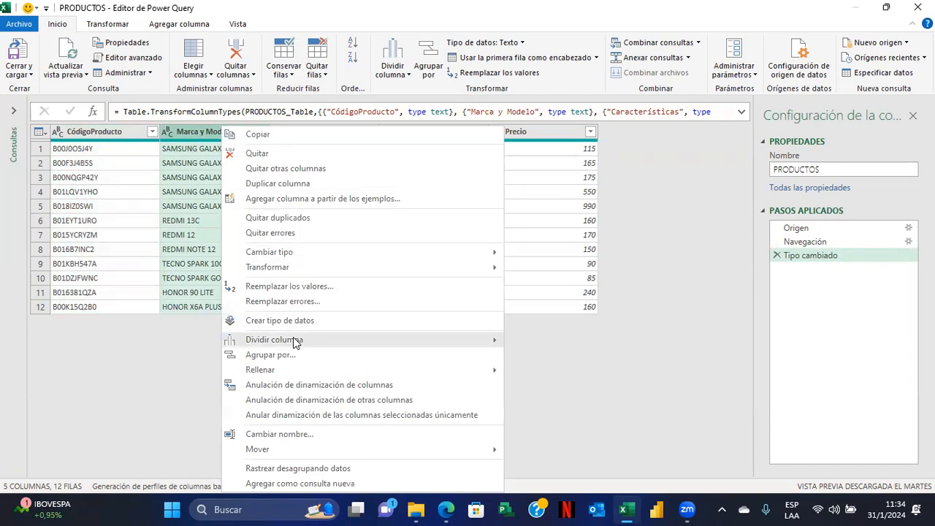
mouse_move(296, 343)
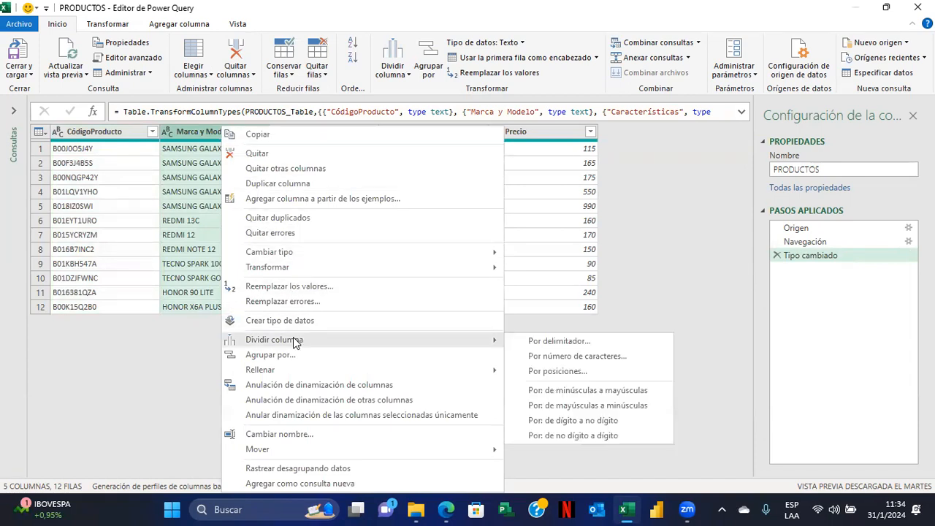
left_click(569, 344)
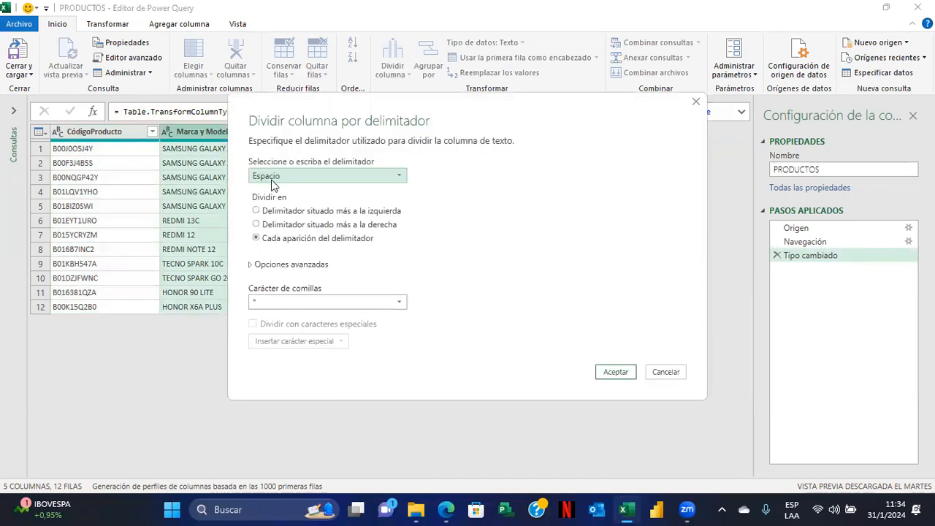
left_click(402, 178)
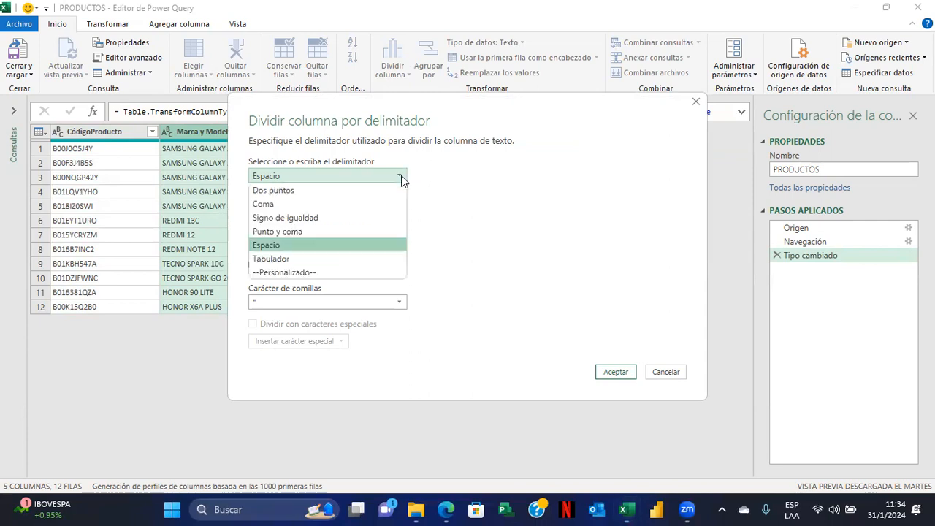
left_click(401, 175)
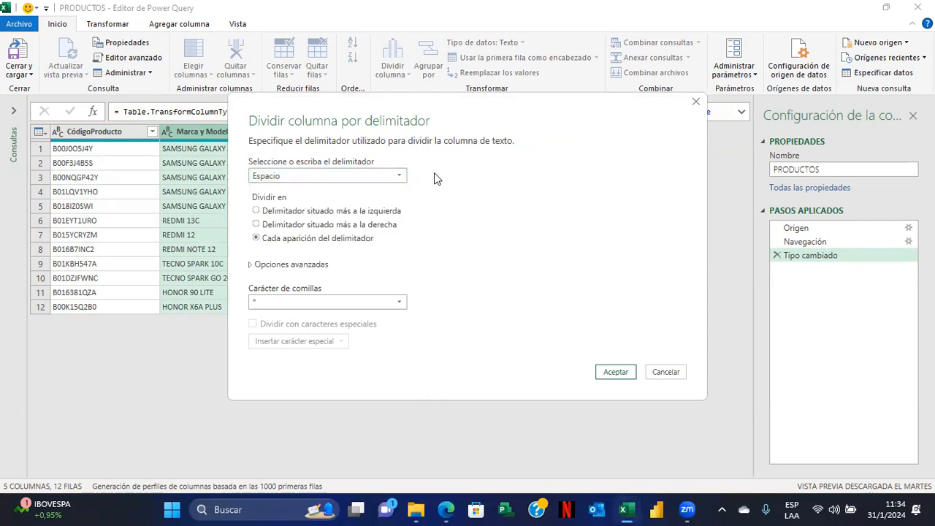
left_click(401, 176)
left_click(402, 176)
left_click(301, 272)
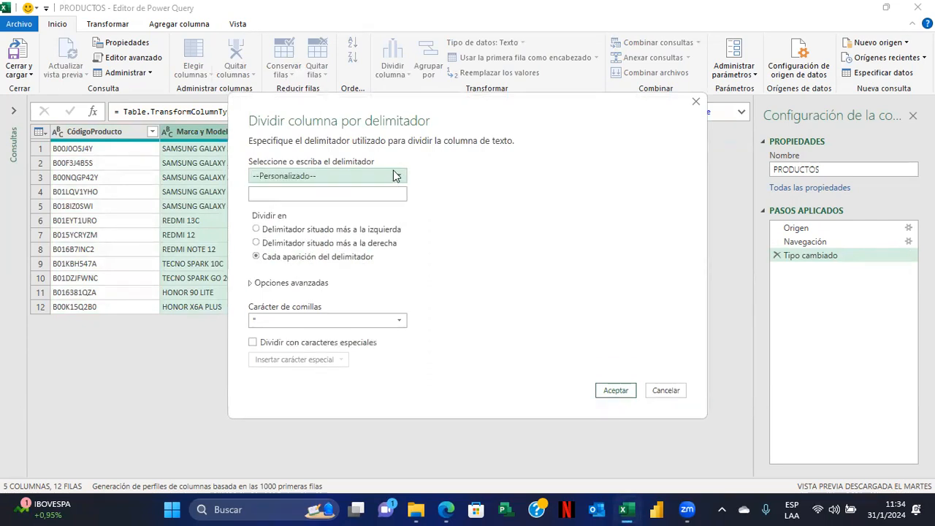
left_click(398, 176)
left_click(280, 246)
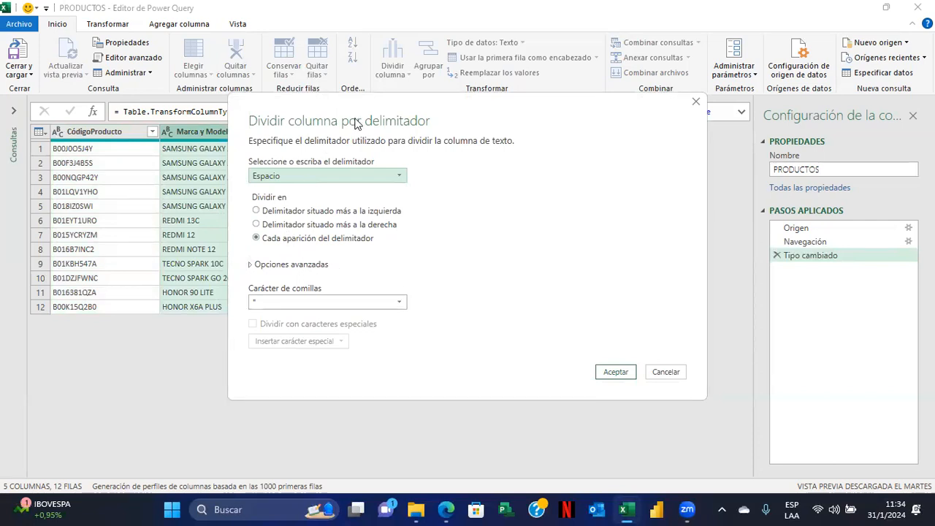
Split the Marca y Modelo column at the leftmost space only.
left_click_drag(389, 108, 405, 100)
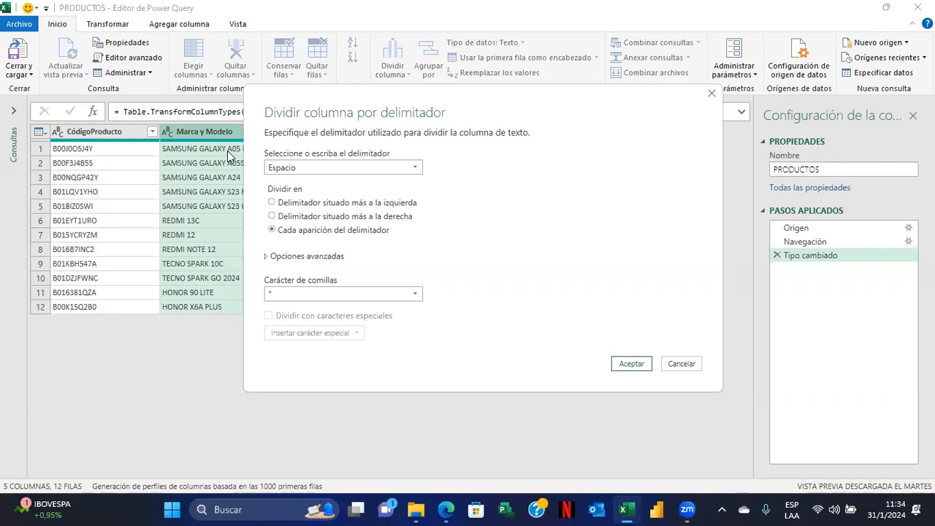
left_click_drag(426, 103, 450, 101)
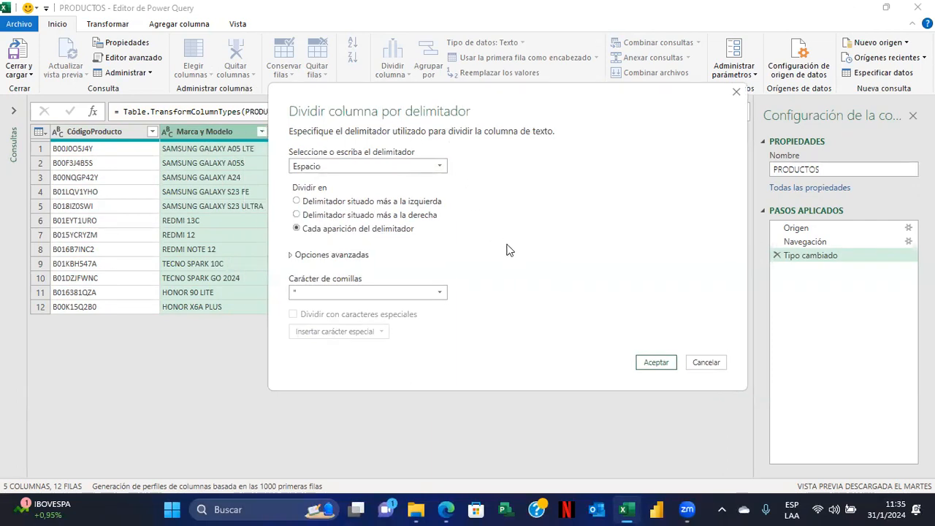
left_click(380, 201)
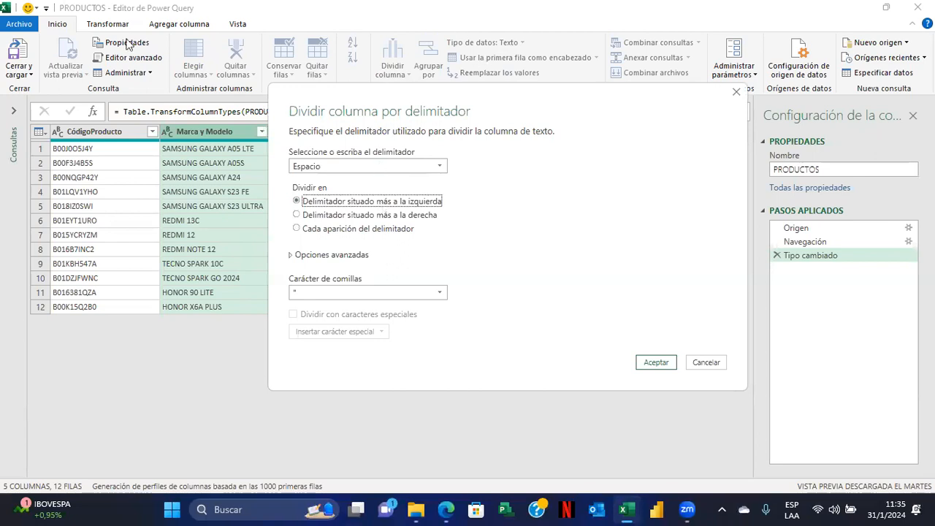
left_click(297, 200)
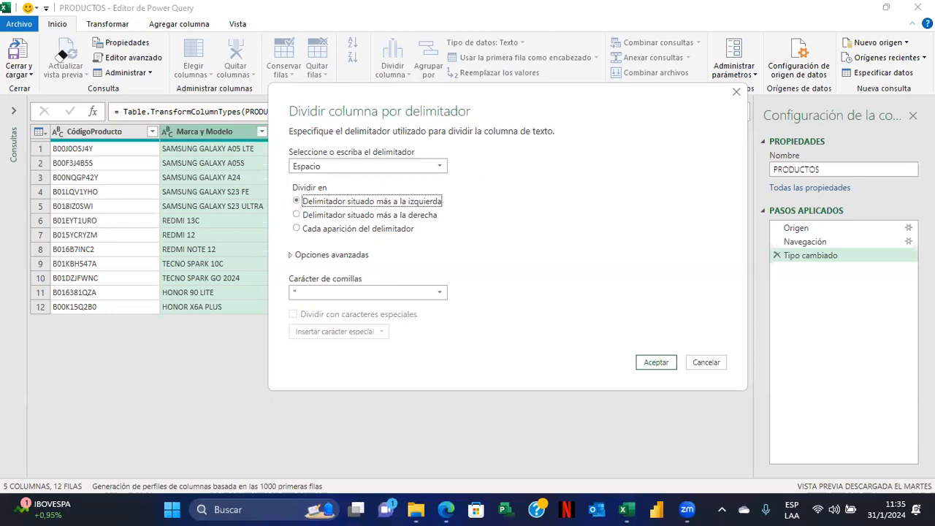
left_click(657, 365)
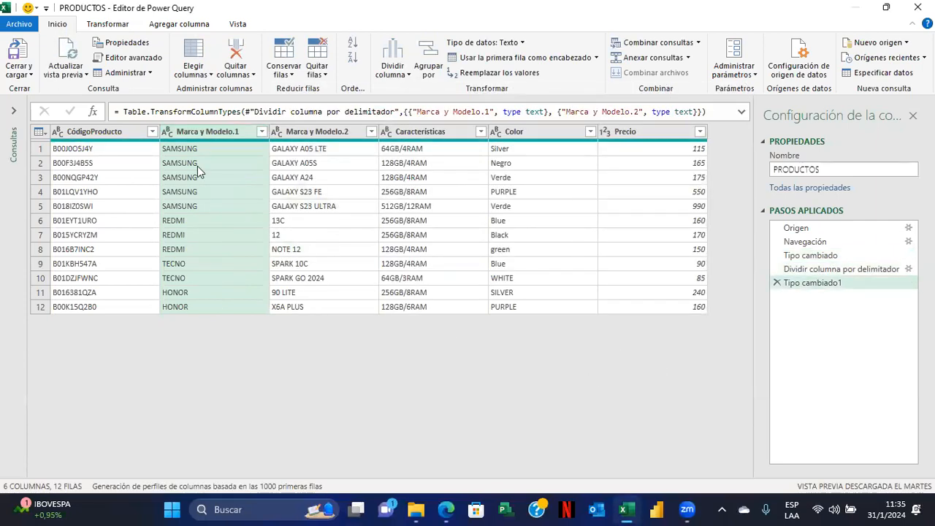
Rename the Marca y Modelo.1 column as Marca.
double_click(236, 130)
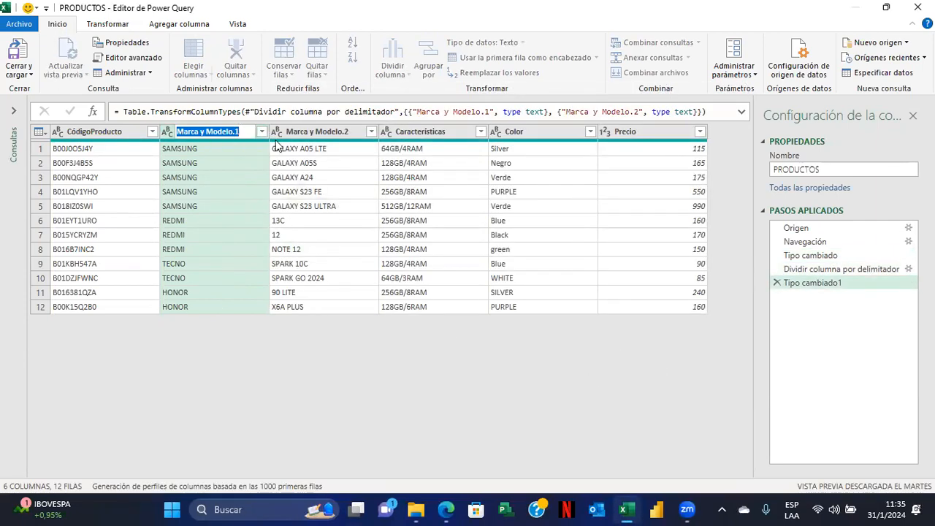
key("Return")
key("BackSpace")
key("BackSpace")
key("BackSpace")
key("BackSpace")
key("BackSpace")
key("BackSpace")
key("BackSpace")
key("BackSpace")
key("BackSpace")
key("BackSpace")
key("BackSpace")
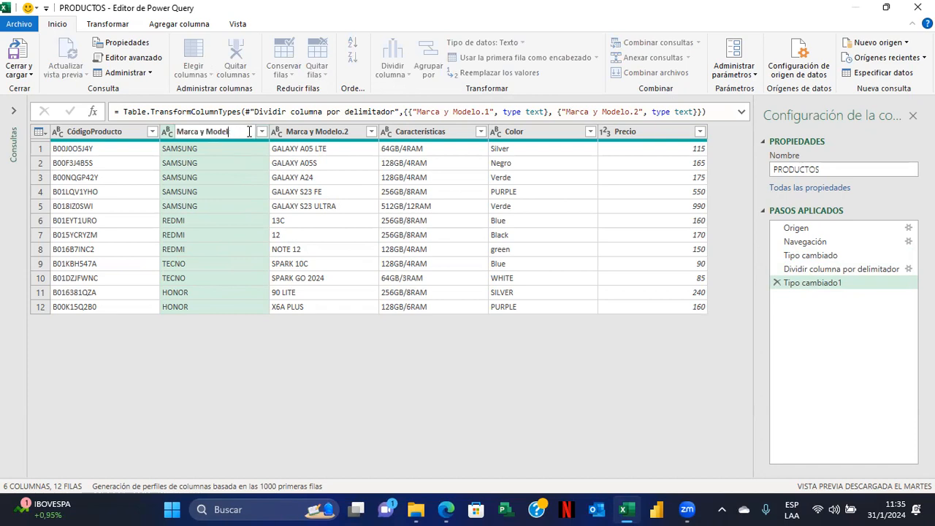
key("Return")
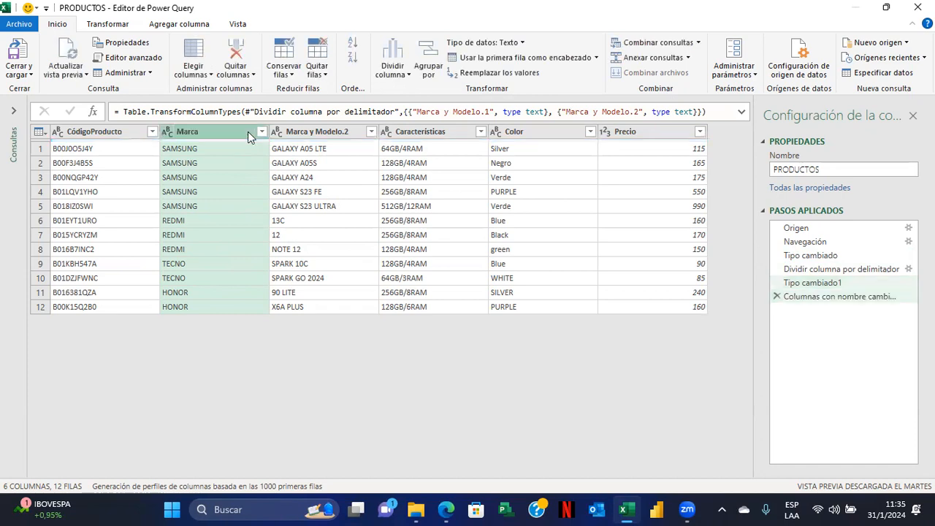
Rename the Marca y Modelo.2 column as Modelo.
double_click(308, 131)
left_click(311, 132)
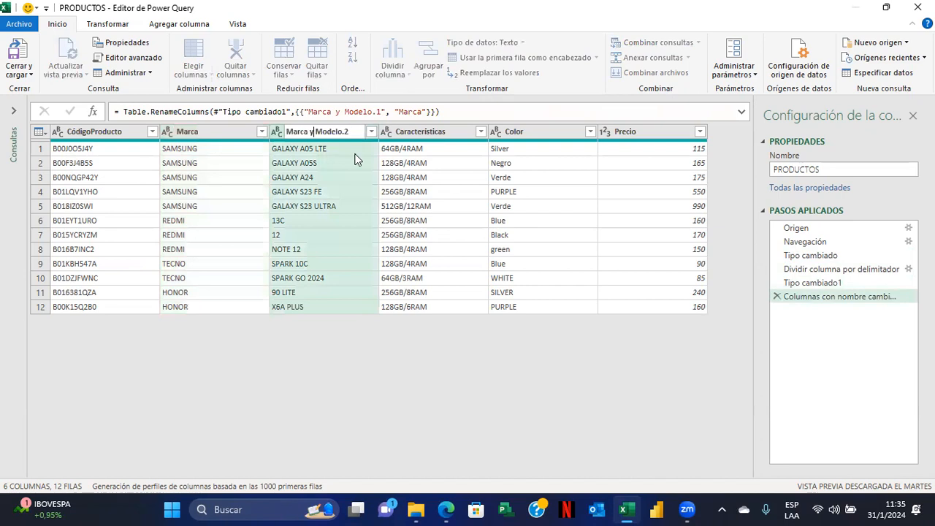
key("BackSpace")
key("BackSpace")
key("BackSpace")
key("BackSpace")
key("BackSpace")
key("BackSpace")
key("BackSpace")
key("BackSpace")
key("BackSpace")
key("Escape")
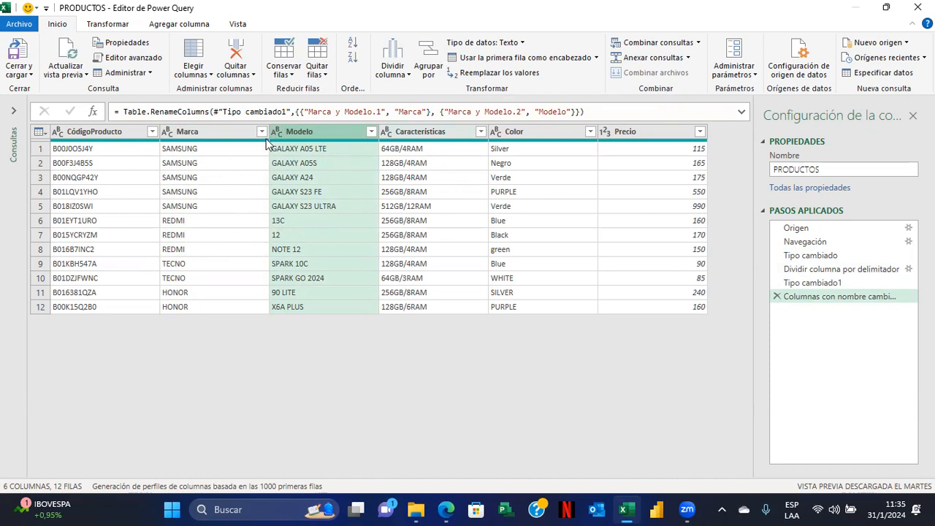
Split the Características column by the custom delimiter "/" at each occurrence.
left_click(408, 133)
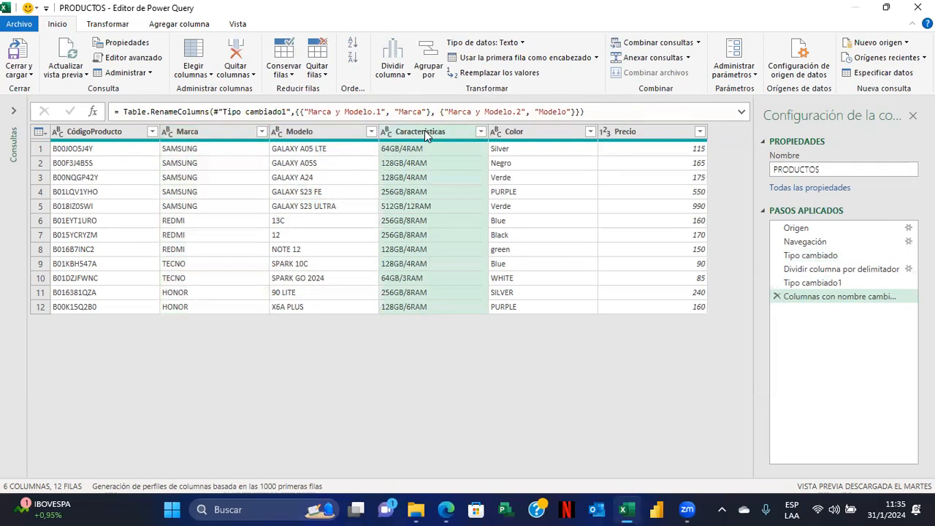
left_click(402, 76)
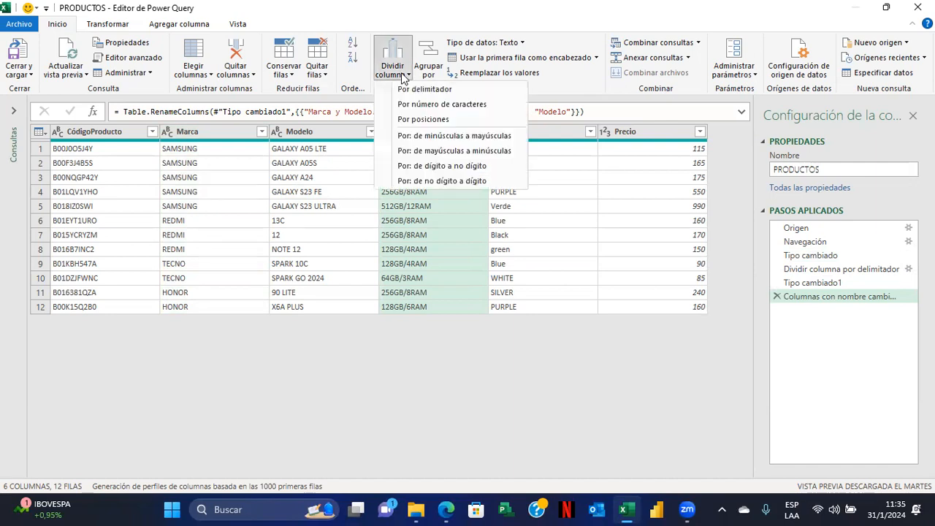
left_click(414, 89)
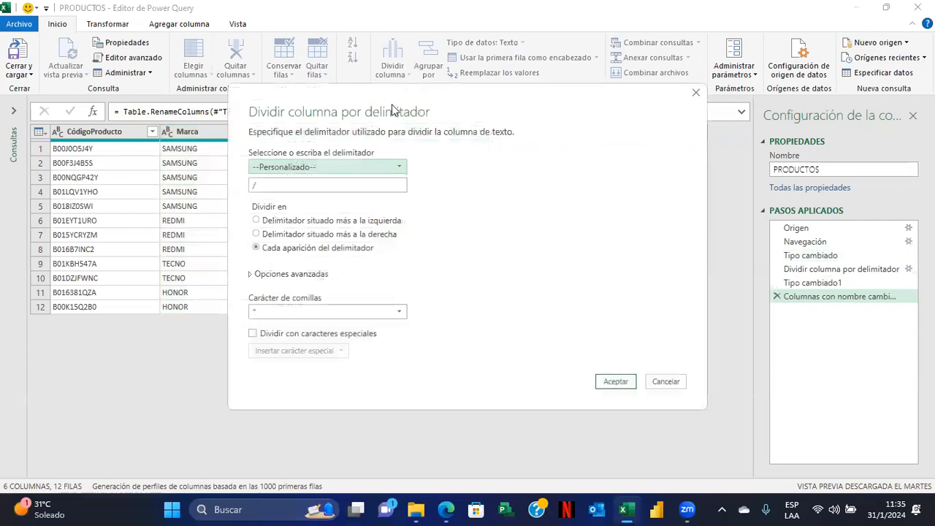
left_click_drag(419, 112, 413, 214)
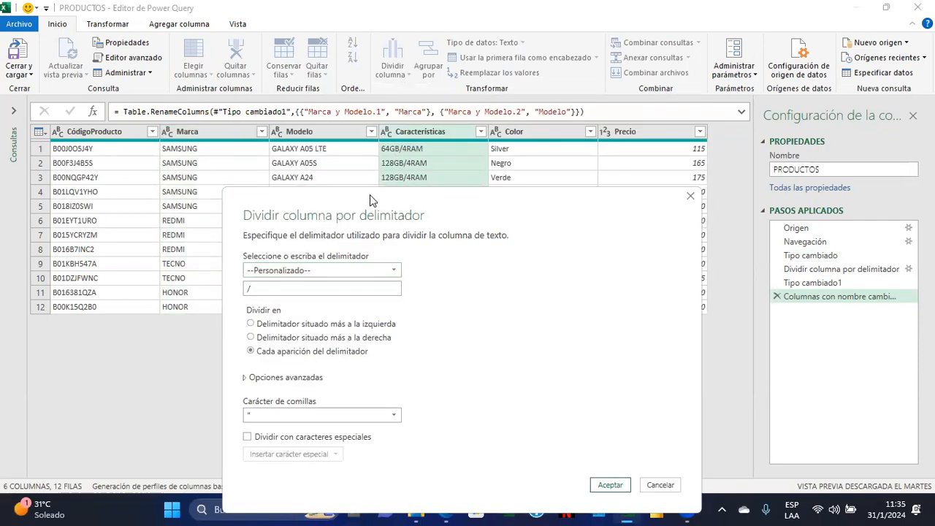
left_click_drag(369, 194, 358, 146)
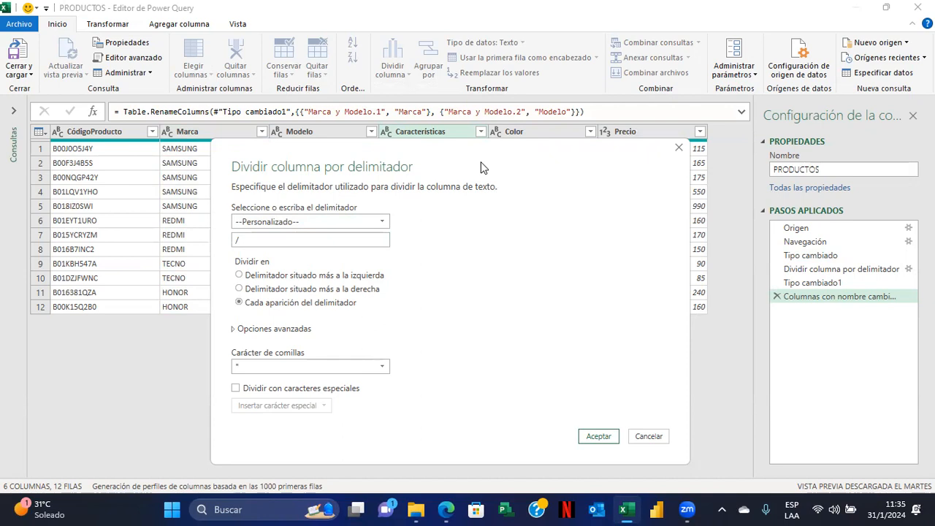
left_click_drag(480, 155, 481, 361)
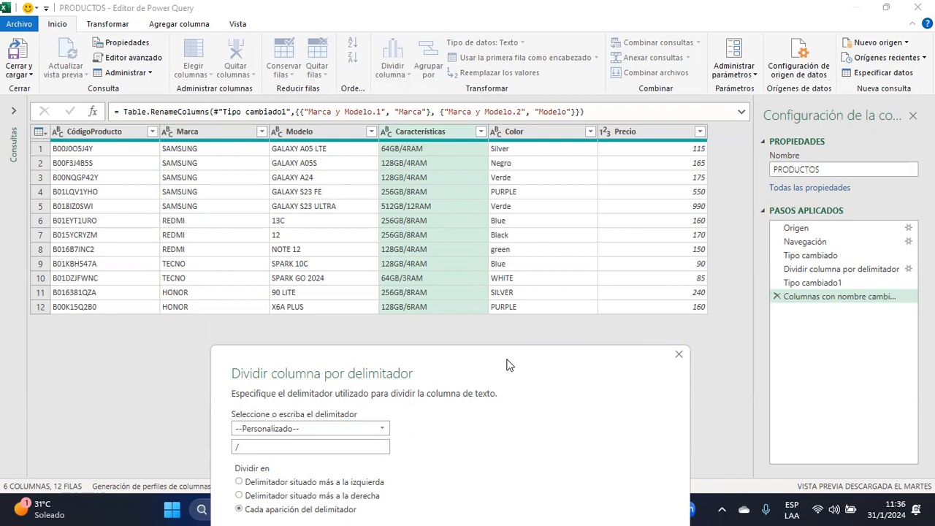
left_click_drag(509, 365, 475, 94)
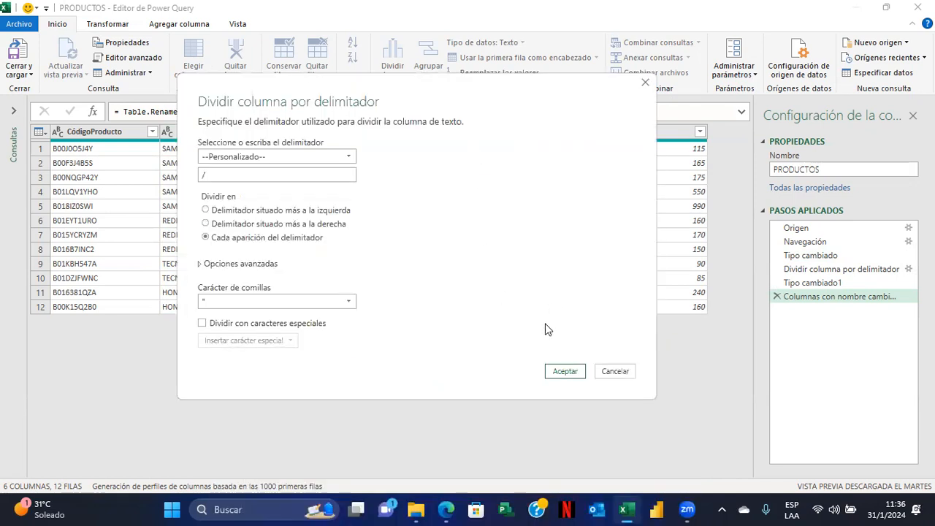
left_click(562, 372)
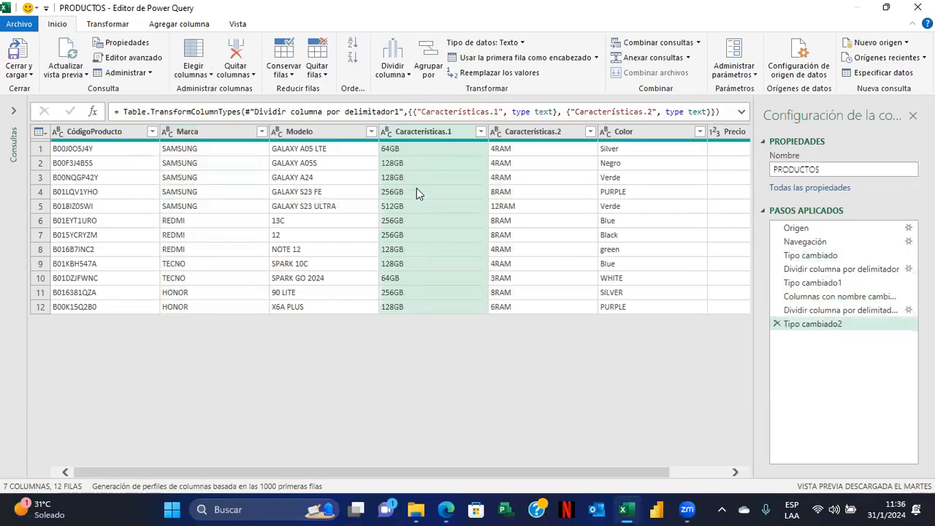
Rename the Características.1 column as Almacenamiento and the Características.2 column as Memoria Ram.
double_click(454, 130)
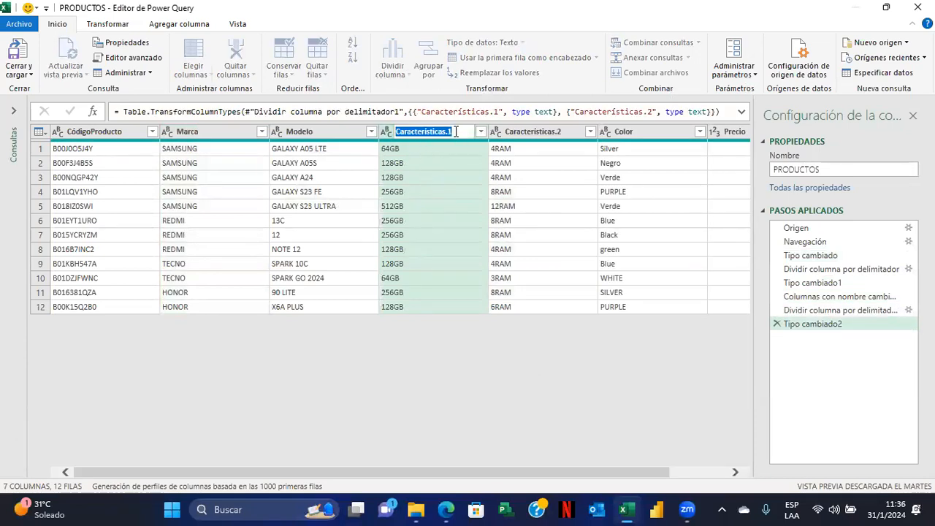
type("Almacenamiento")
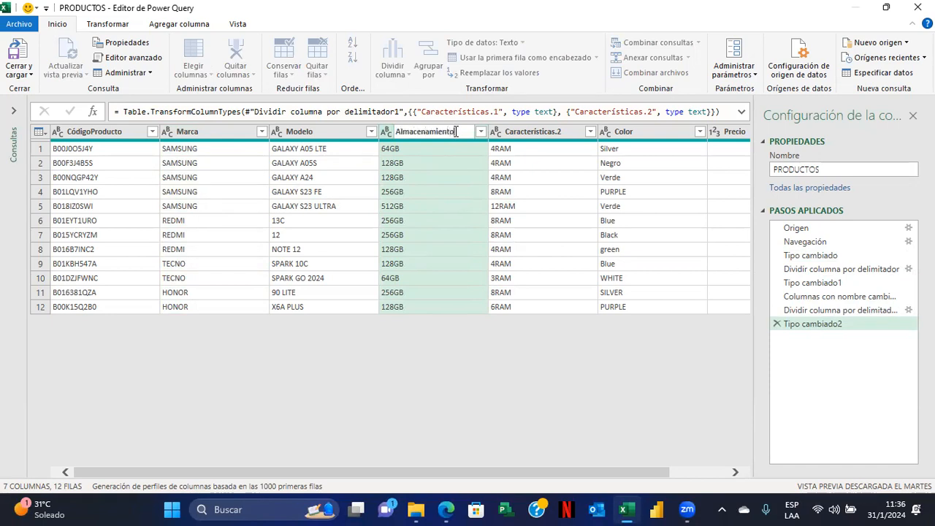
key("Return")
double_click(541, 128)
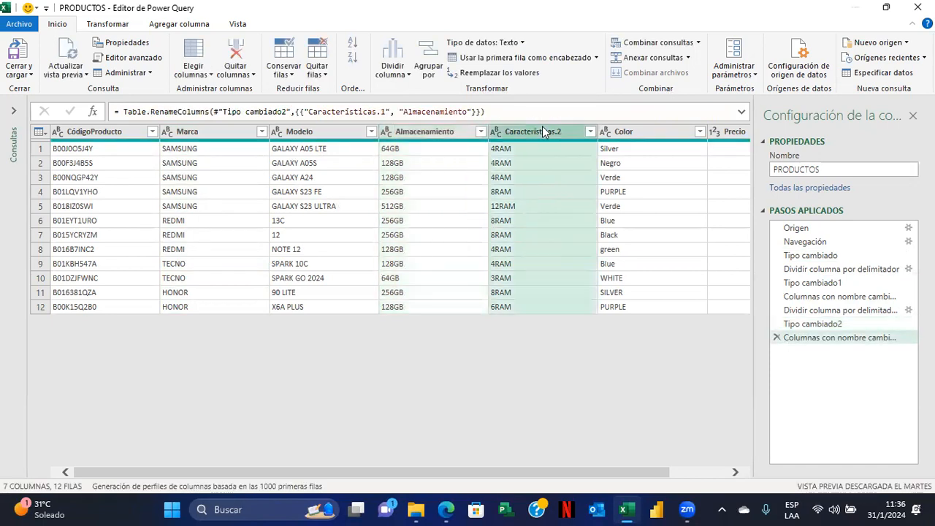
type("Memoria")
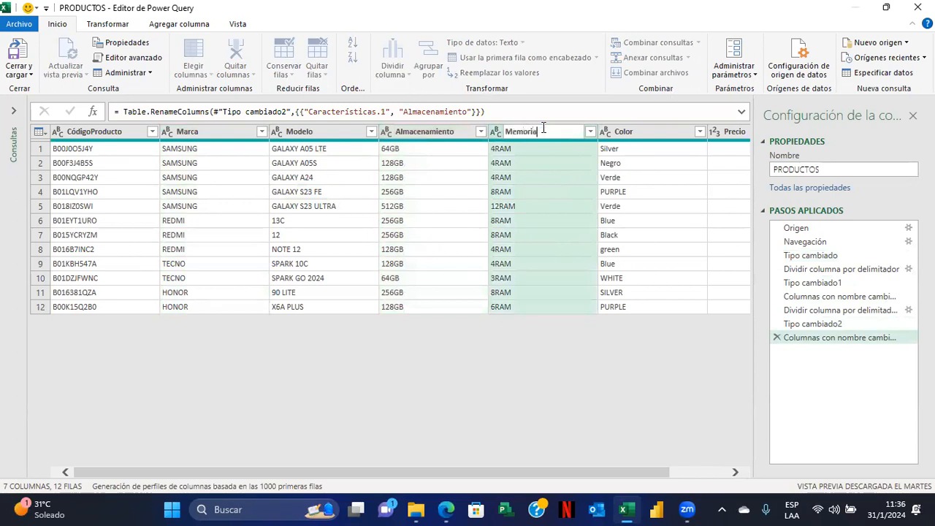
type(" Ram")
key("Return")
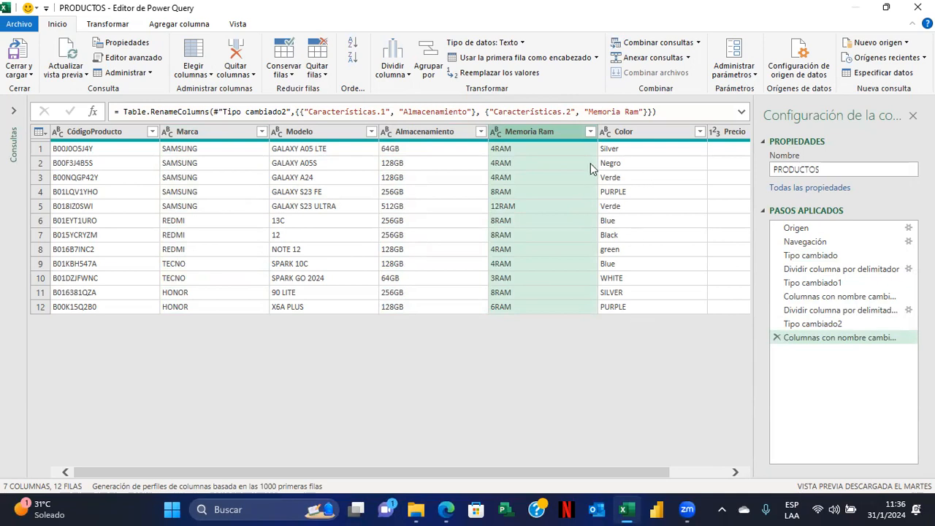
left_click(622, 149)
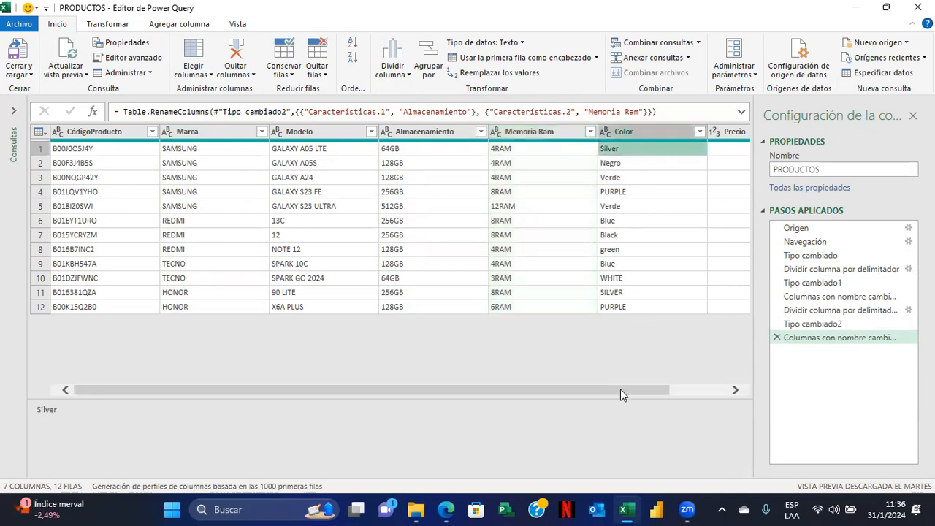
left_click_drag(620, 393, 694, 395)
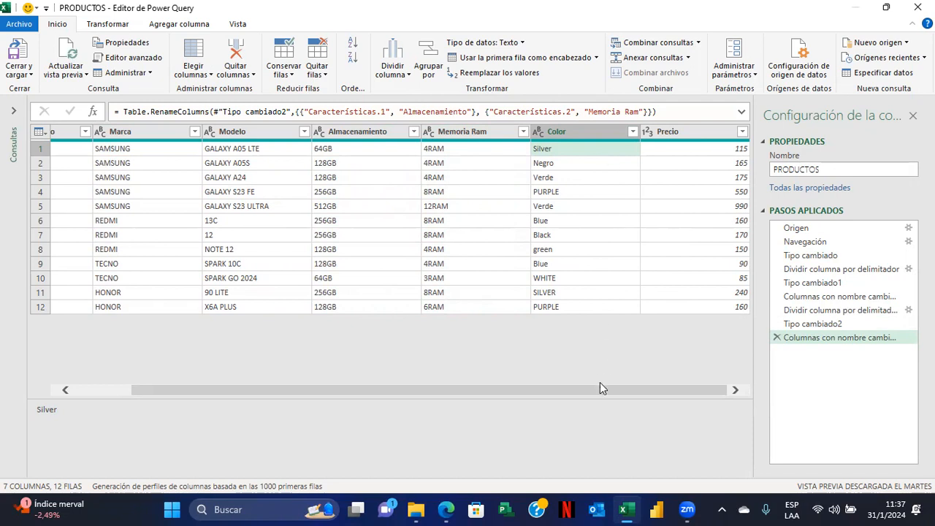
left_click_drag(601, 394, 568, 393)
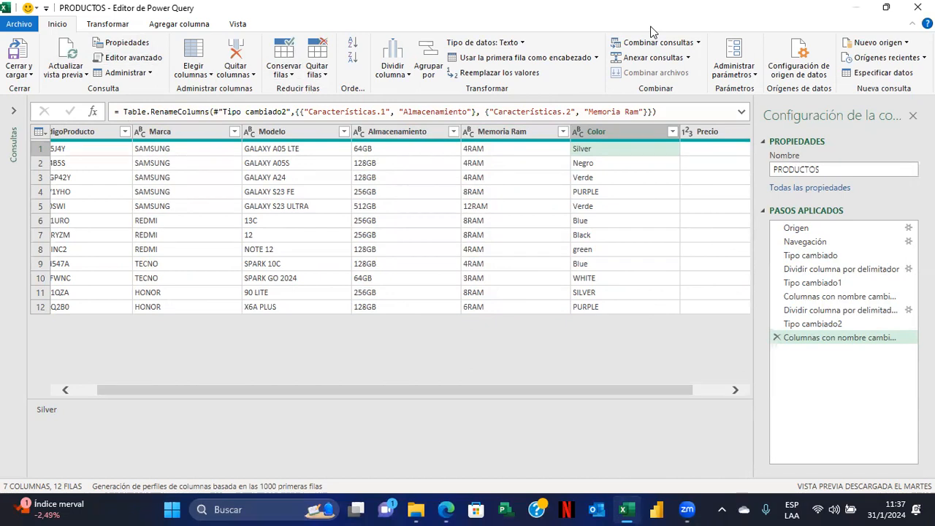
left_click_drag(47, 34, 68, 33)
left_click_drag(437, 85, 516, 82)
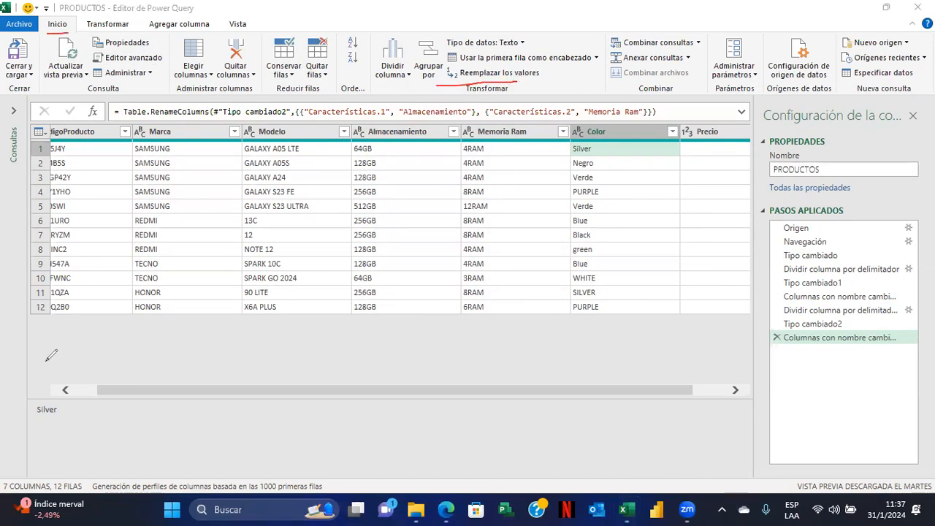
left_click(64, 32)
left_click(484, 82)
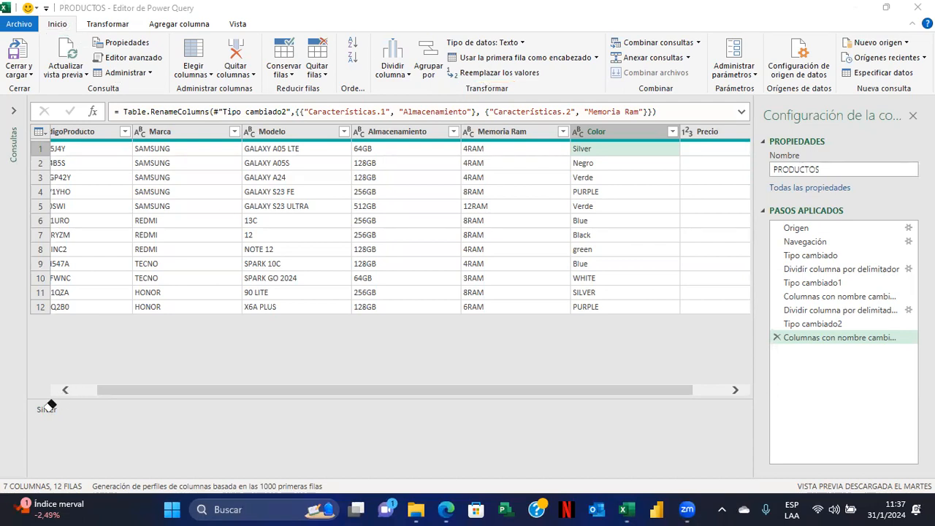
Replace the value "Silver" with "Plateado" in the Color column of the PRODUCTOS query.
right_click(617, 132)
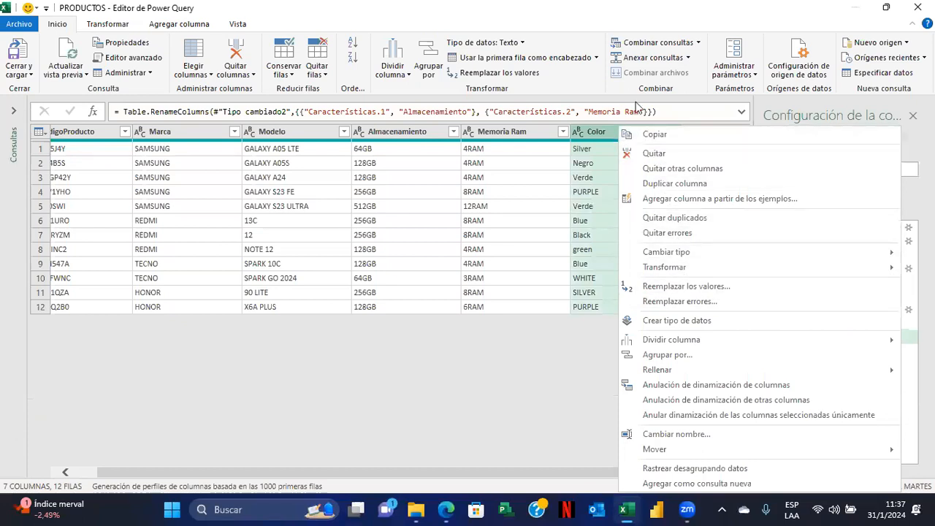
left_click(582, 165)
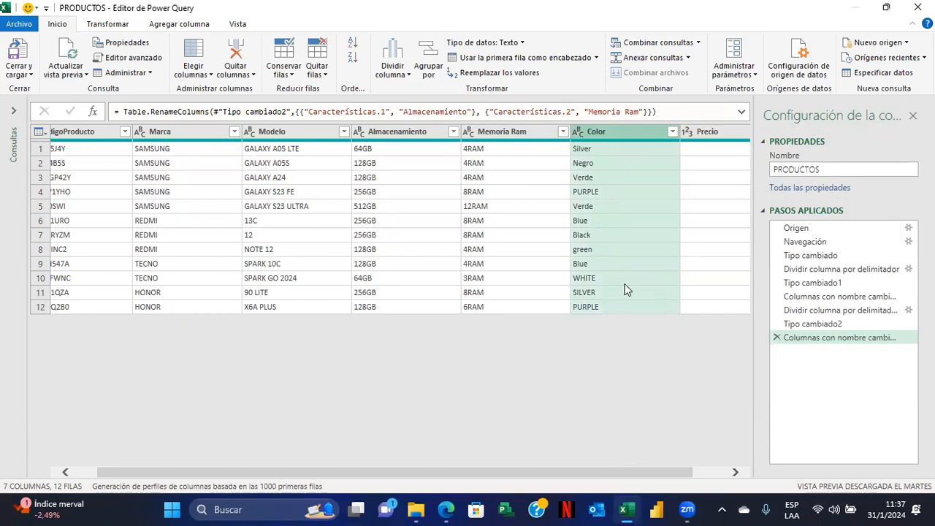
left_click(496, 75)
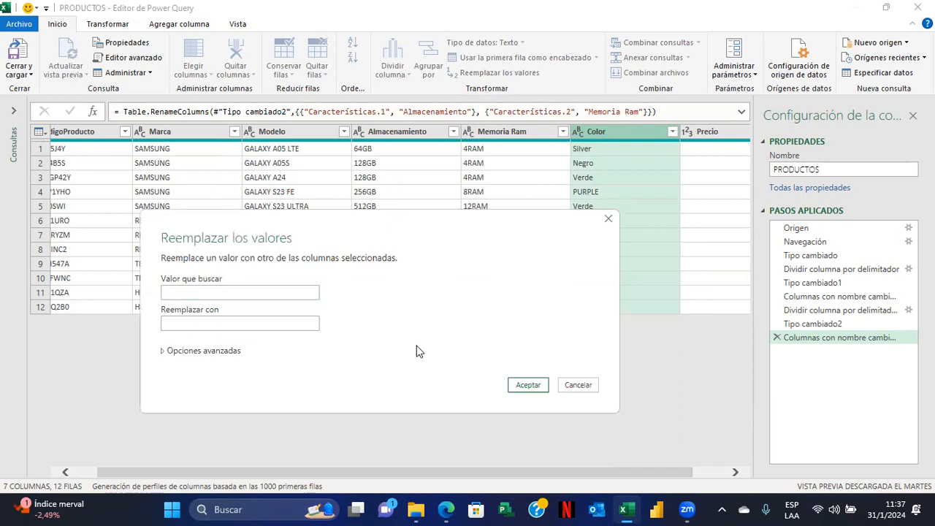
left_click(249, 290)
type("Silver")
left_click(274, 327)
type("Plateado")
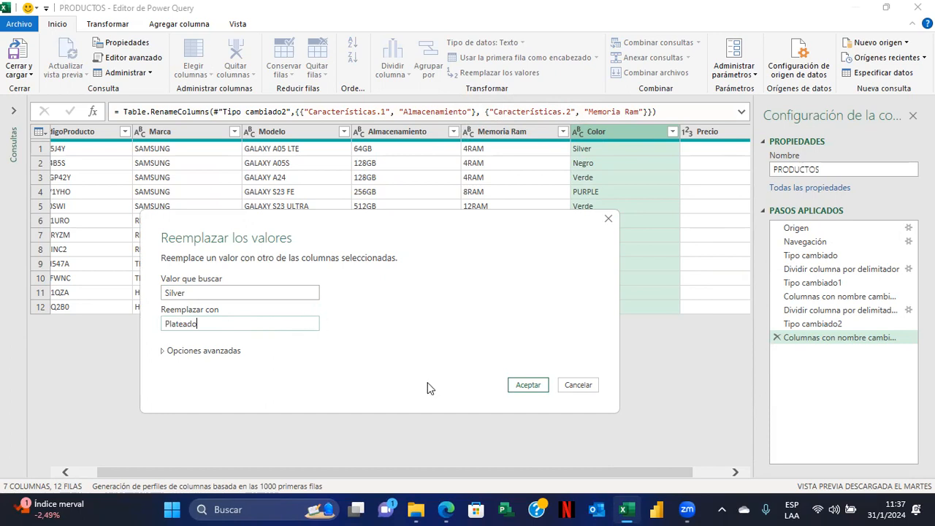
left_click(526, 384)
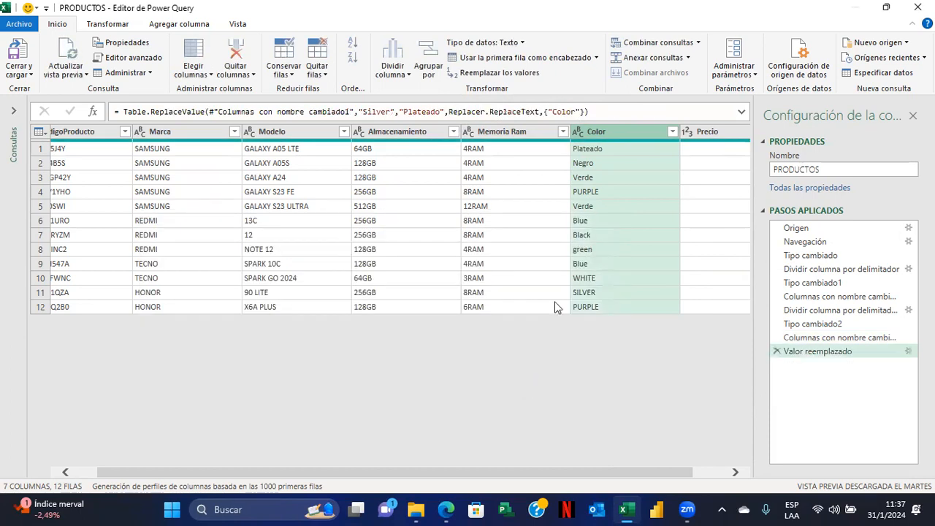
Replace the value "PURPLE" with "PÚRPURA" in the Color column.
right_click(610, 131)
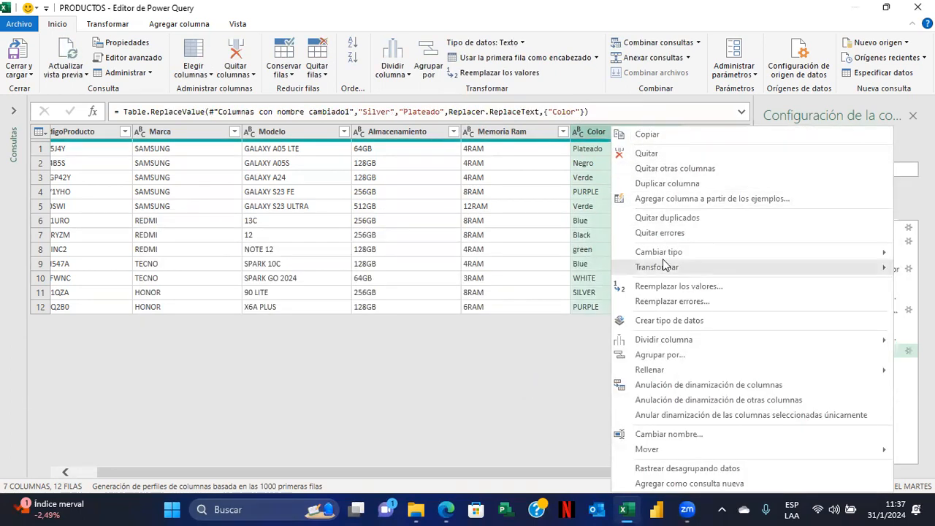
left_click(671, 287)
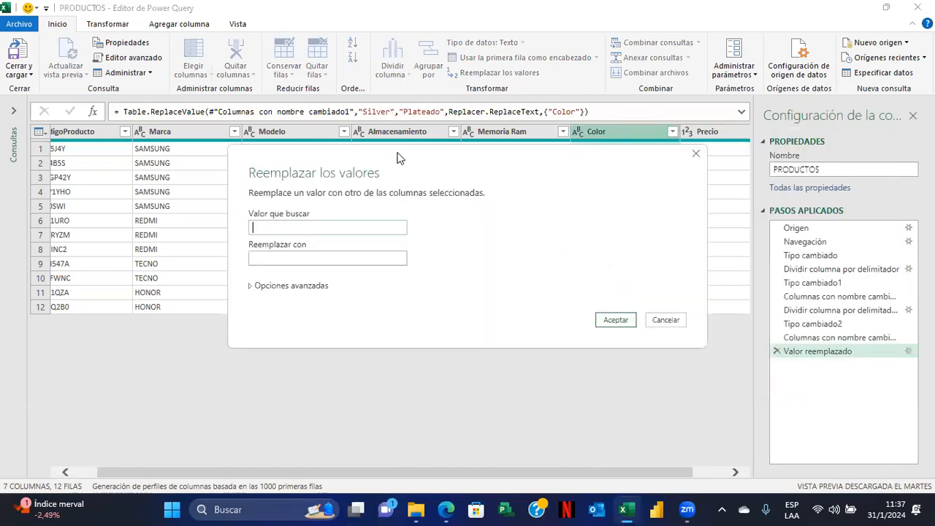
left_click_drag(398, 159, 249, 143)
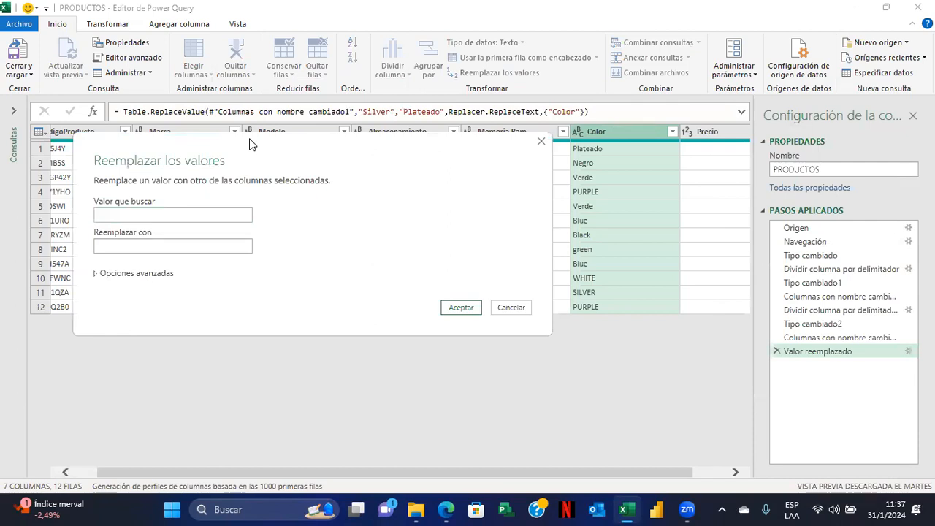
left_click(201, 215)
type("P")
type("URPLE")
left_click(190, 248)
type("PURA")
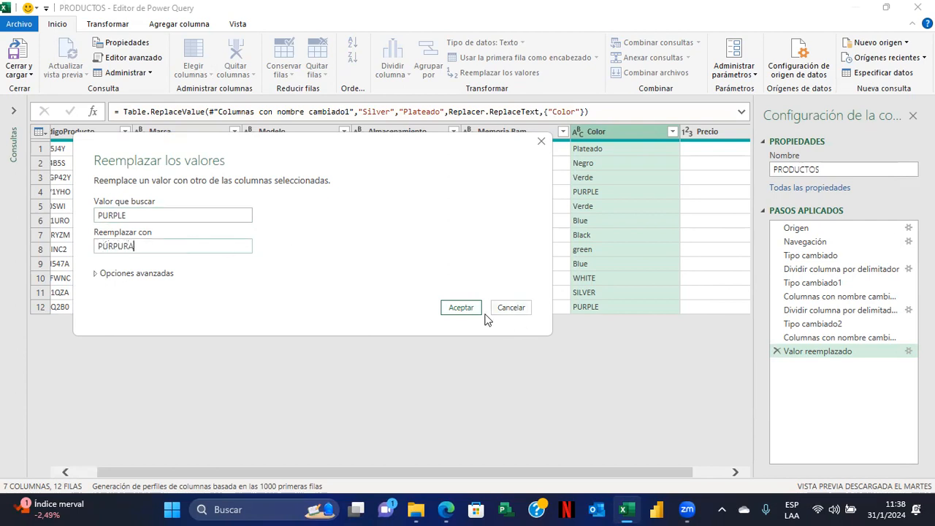
left_click(461, 307)
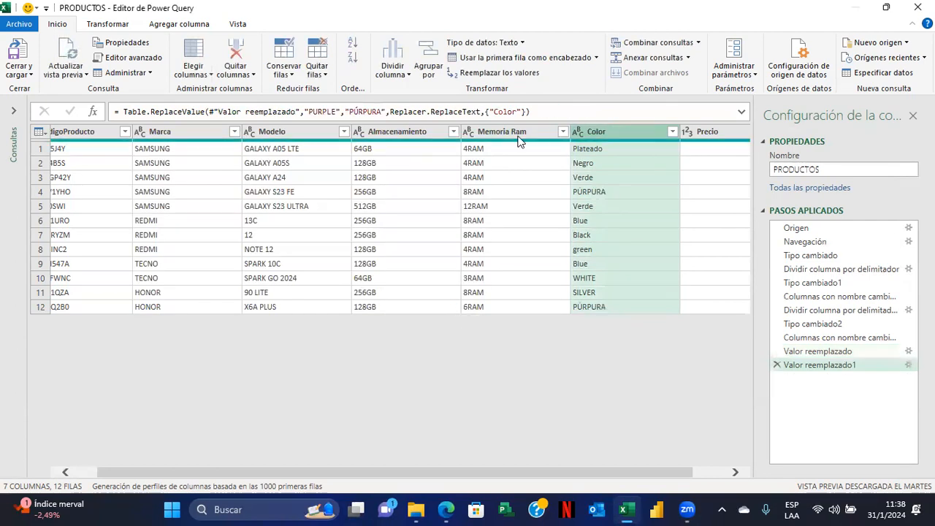
Replace the value "Black" with "Negro" in the Color column.
left_click(493, 76)
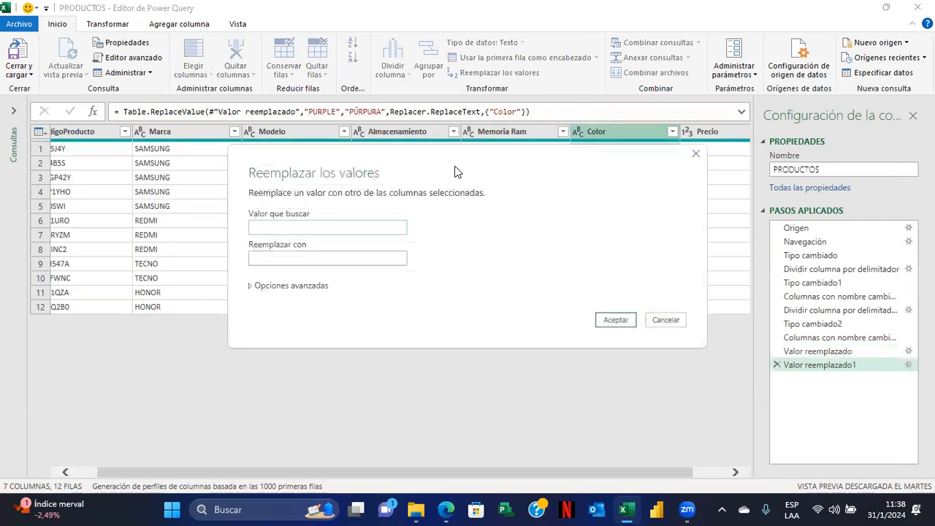
left_click_drag(441, 154, 294, 141)
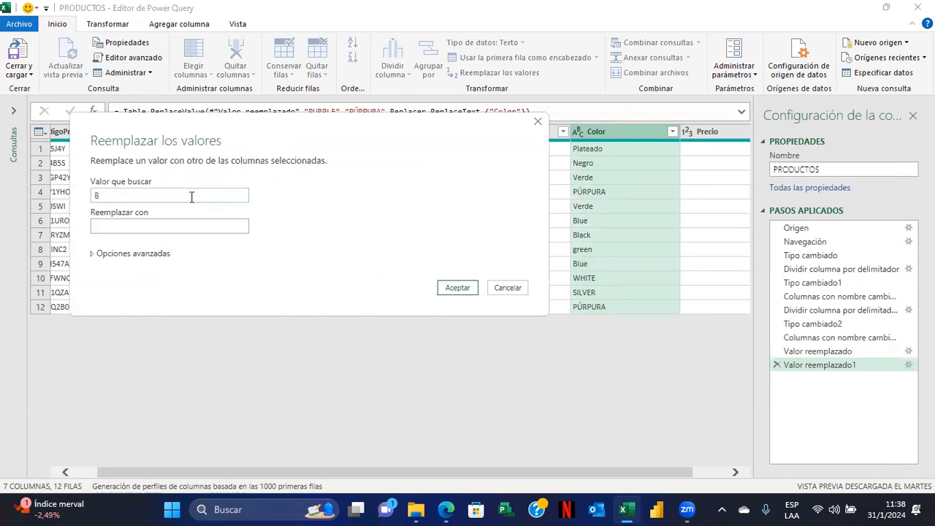
key("Tab")
type("Negr")
key("Return")
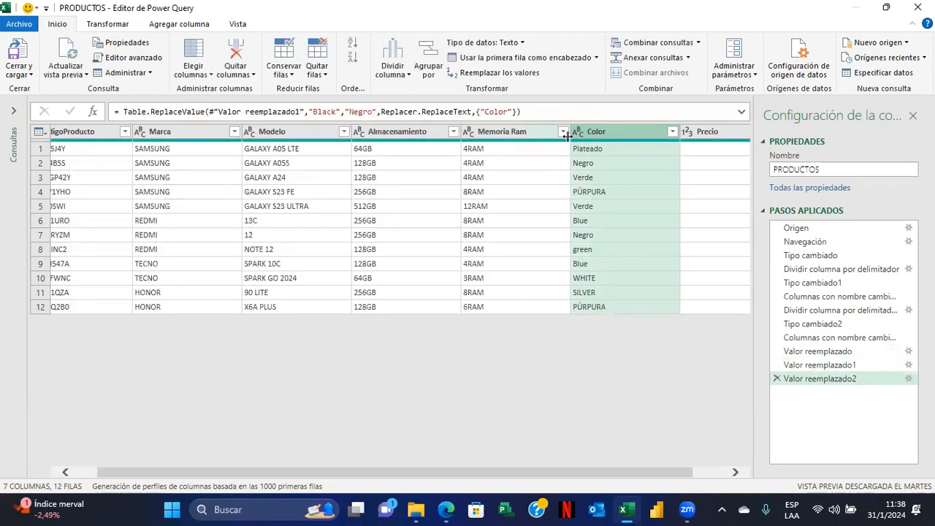
Replace the value "Blue" with "Azul" in the Color column.
right_click(604, 133)
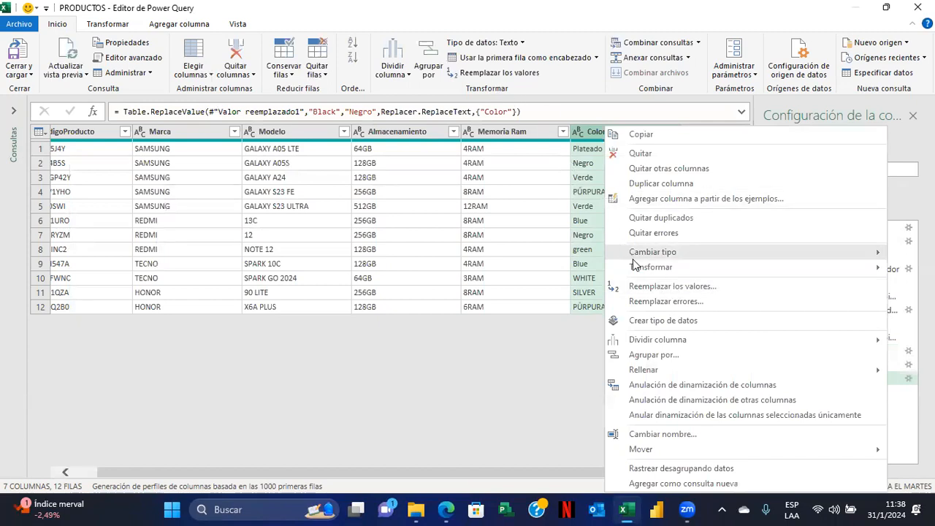
left_click(643, 288)
left_click_drag(408, 158, 250, 108)
left_click(200, 183)
key("Tab")
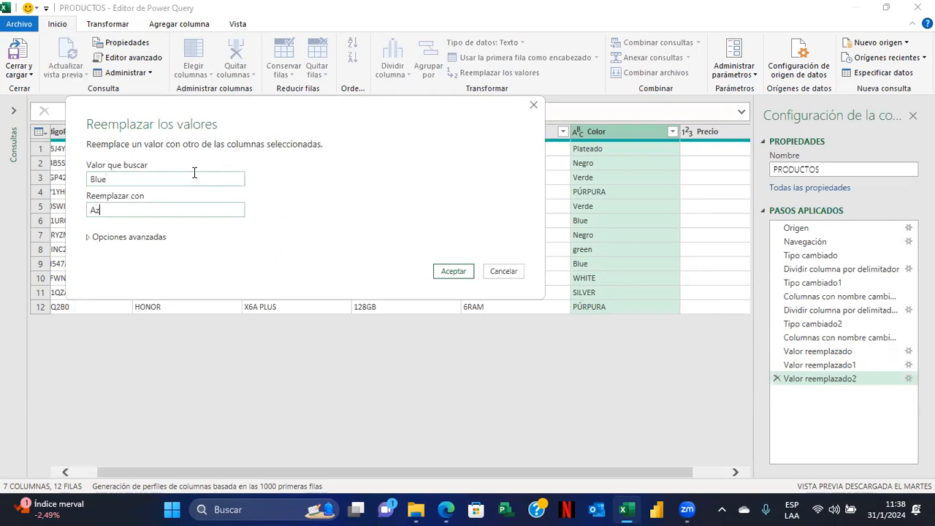
left_click(451, 271)
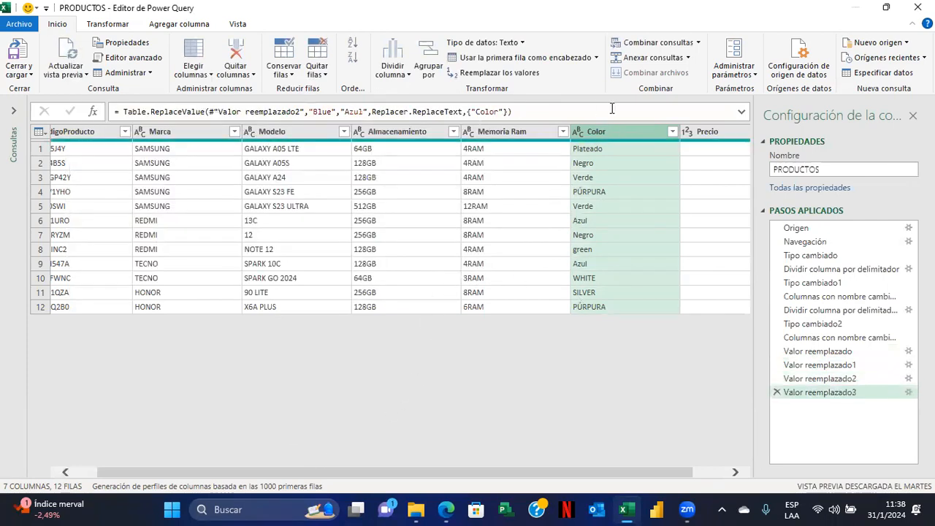
Replace the value "WHITE" with "BLANCO" in the Color column.
right_click(601, 128)
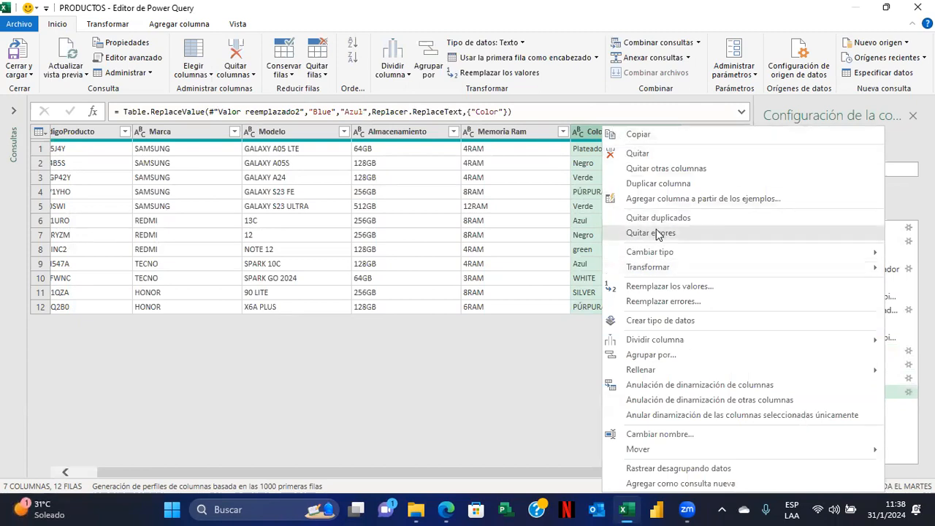
left_click(630, 286)
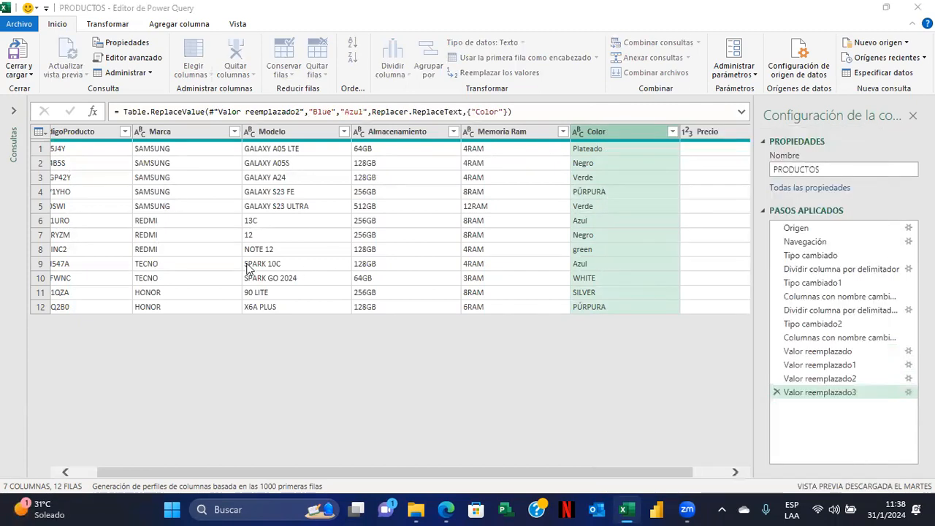
left_click_drag(347, 154, 185, 127)
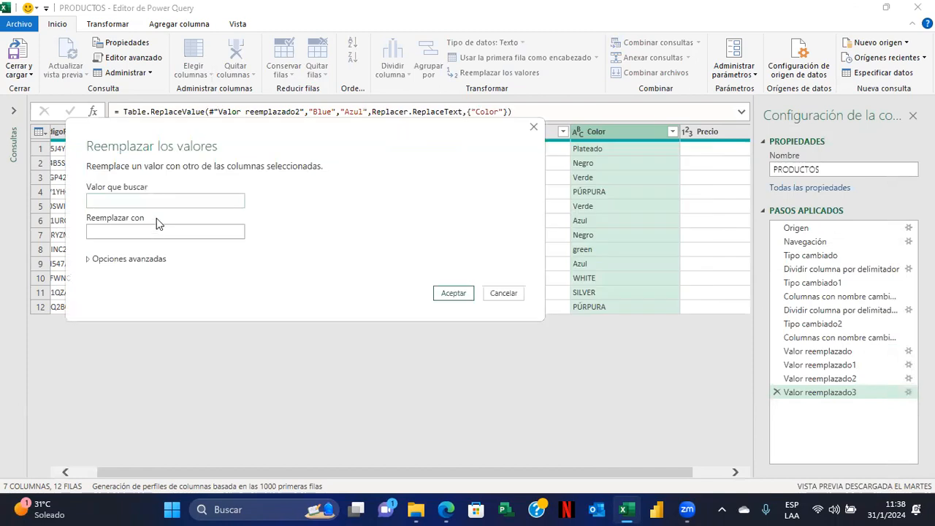
left_click(156, 202)
type("WHITE")
key("Tab")
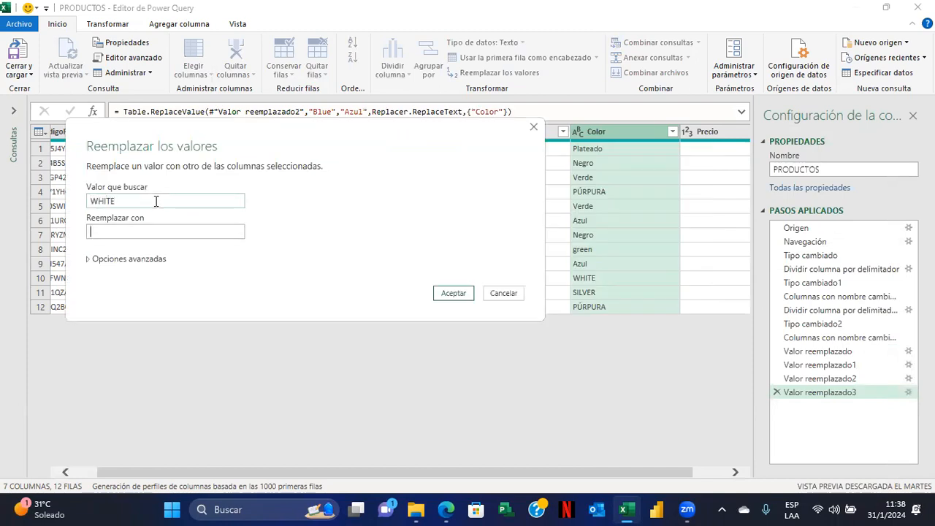
type("BLANCO")
left_click(454, 293)
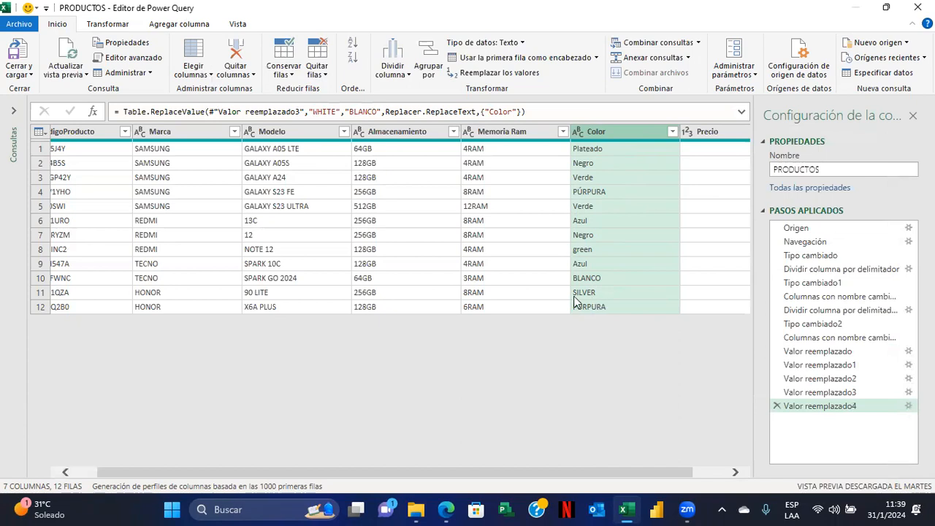
Replace the uppercase value "SILVER" with "Plateado" in the Color column.
right_click(605, 139)
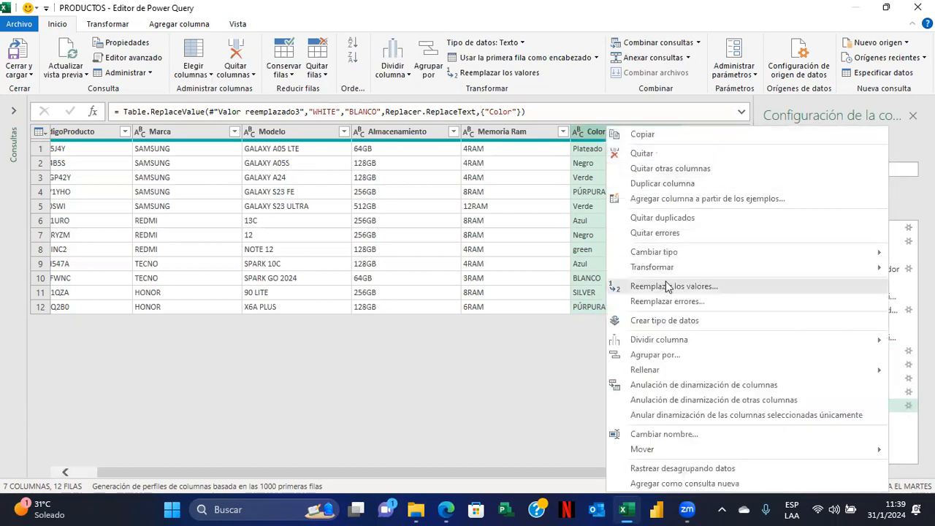
left_click(666, 286)
type("SILVER")
key("Tab")
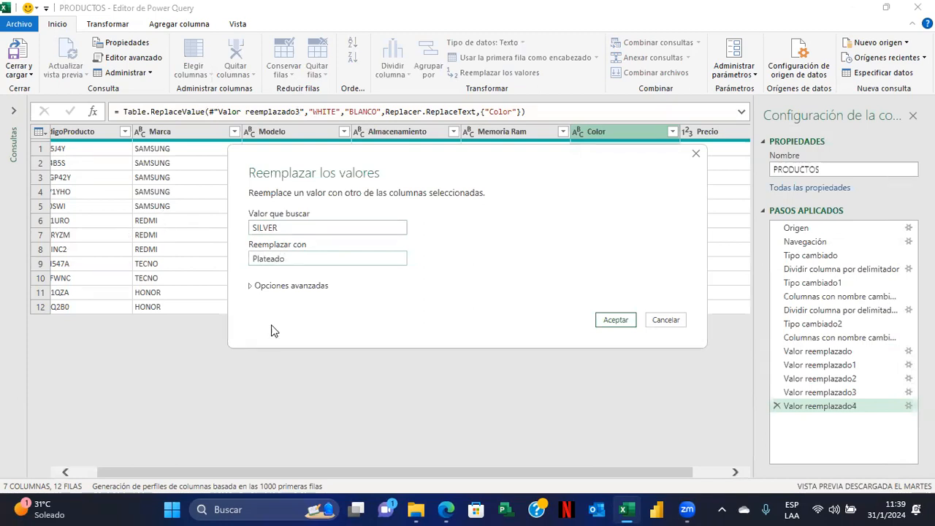
left_click(611, 321)
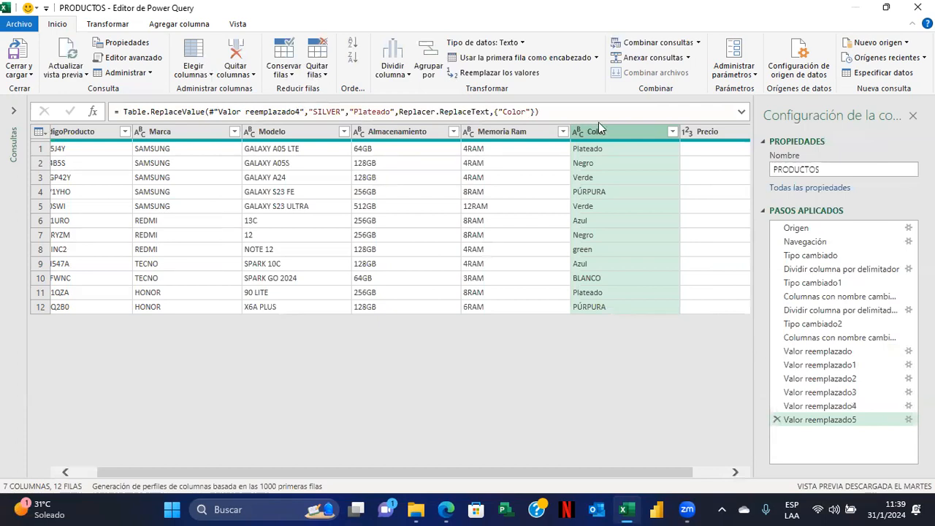
Replace the value "green" with "Verde" in the Color column.
left_click(520, 75)
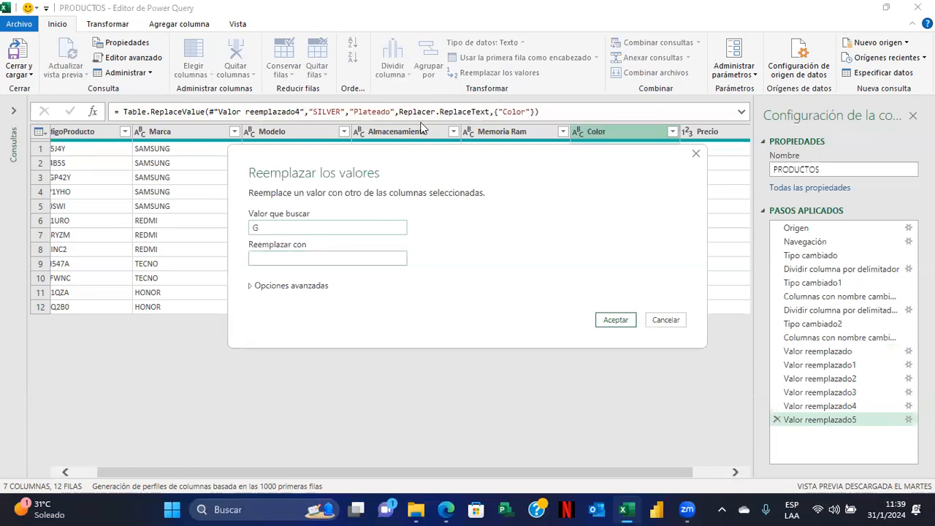
left_click_drag(431, 162, 270, 159)
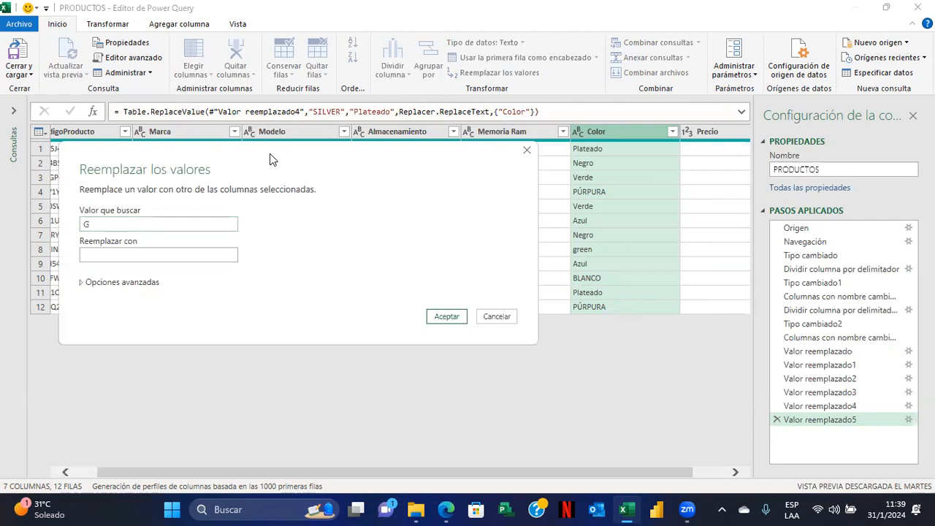
left_click(193, 220)
key("BackSpace")
type("gree")
key("Tab")
type("Verde")
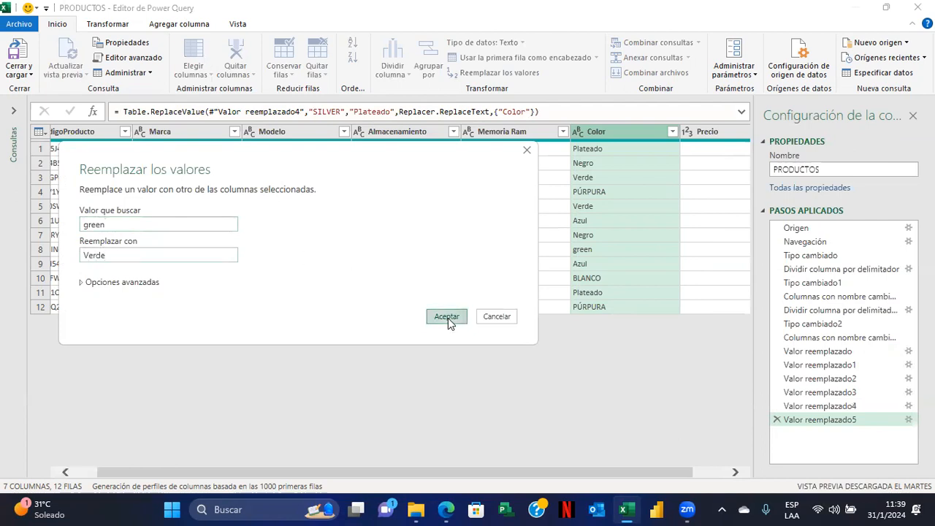
left_click(446, 316)
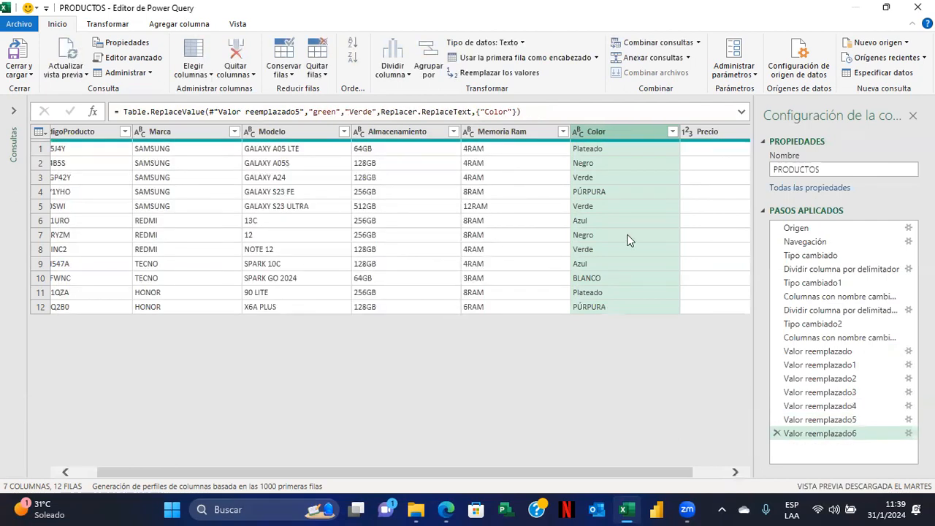
Transform all text in the Color column to uppercase.
right_click(603, 135)
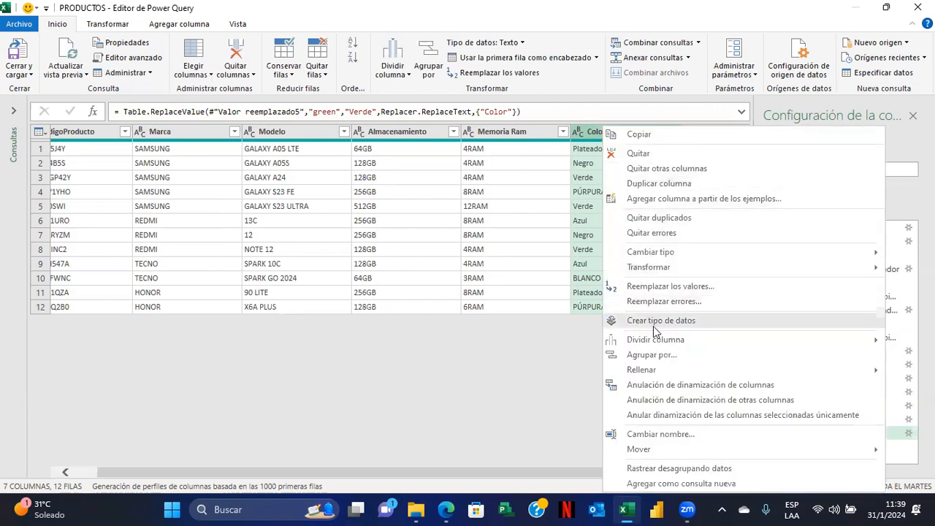
mouse_move(659, 267)
left_click(515, 282)
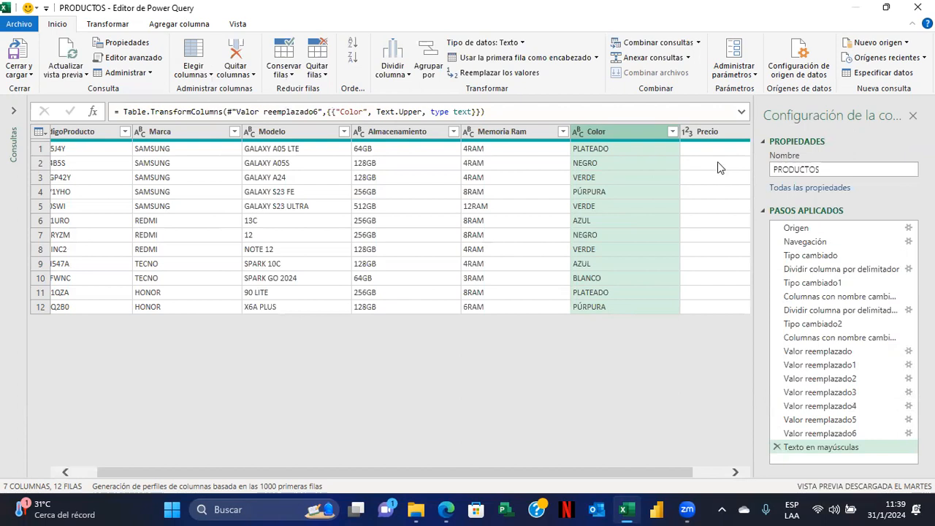
Close the query editor and load the queries as connection only, adding the data to the Data Model.
left_click(30, 75)
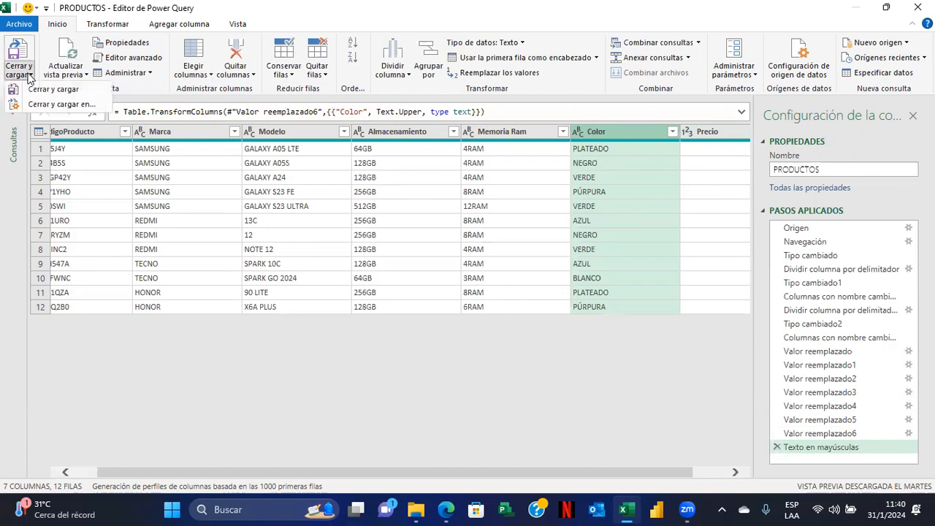
left_click(58, 105)
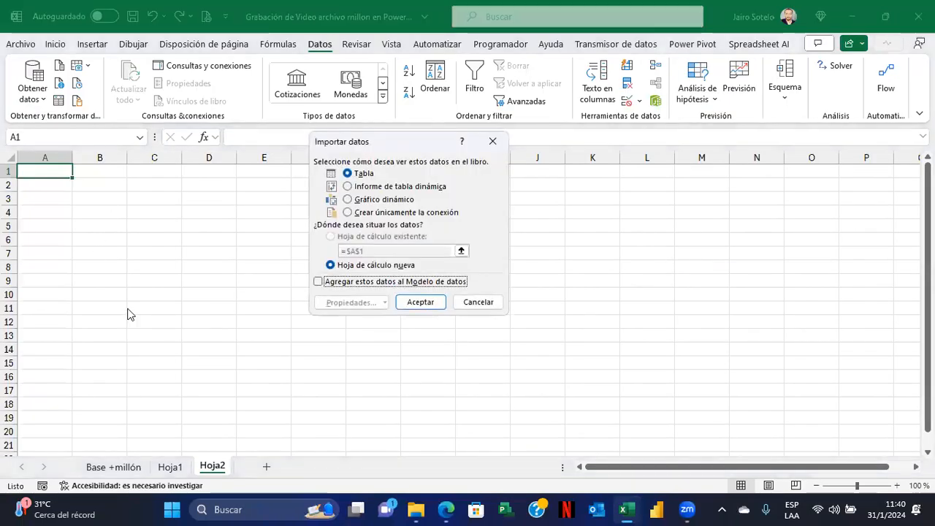
left_click(395, 212)
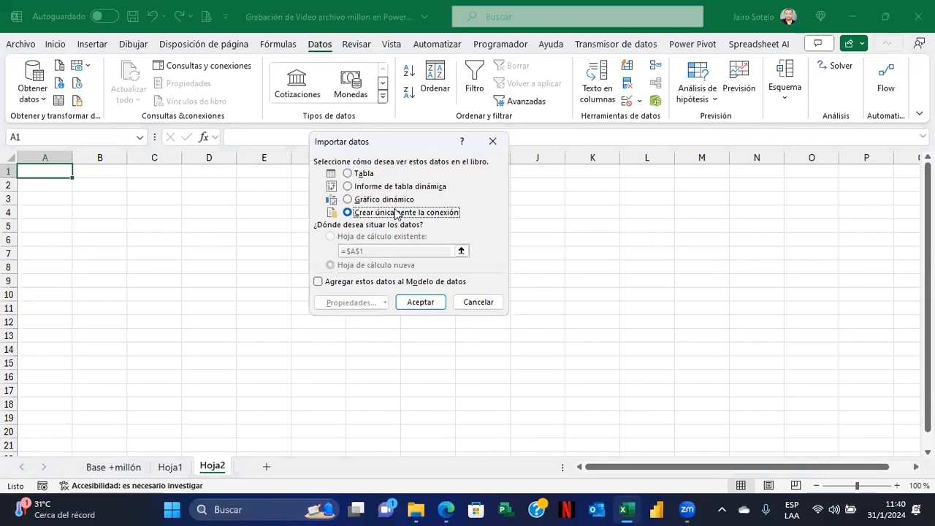
left_click(329, 286)
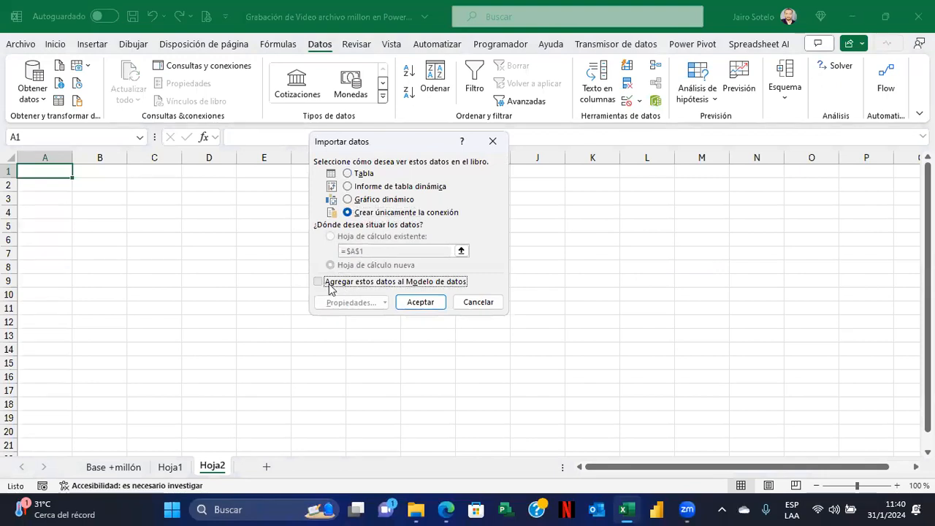
left_click(420, 303)
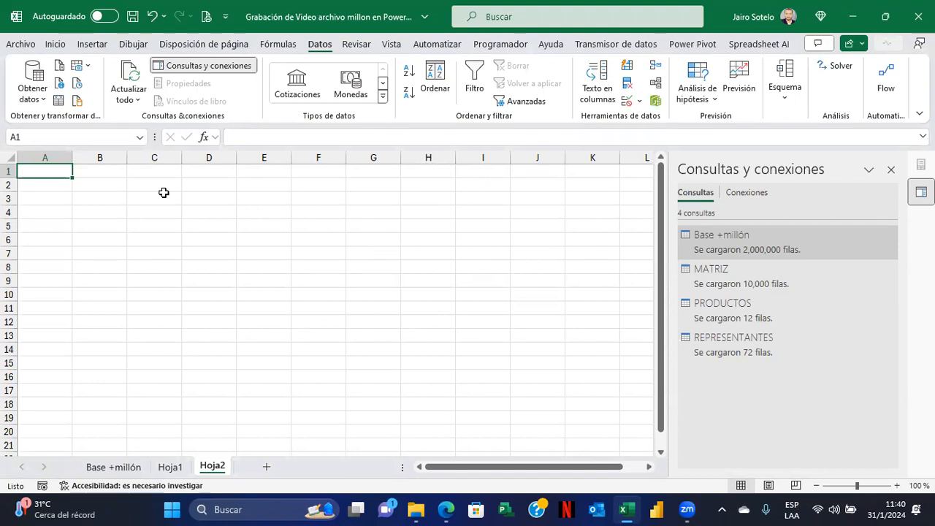
Preview the loaded MATRIZ and REPRESENTANTES queries from the workbook's query list.
mouse_move(784, 251)
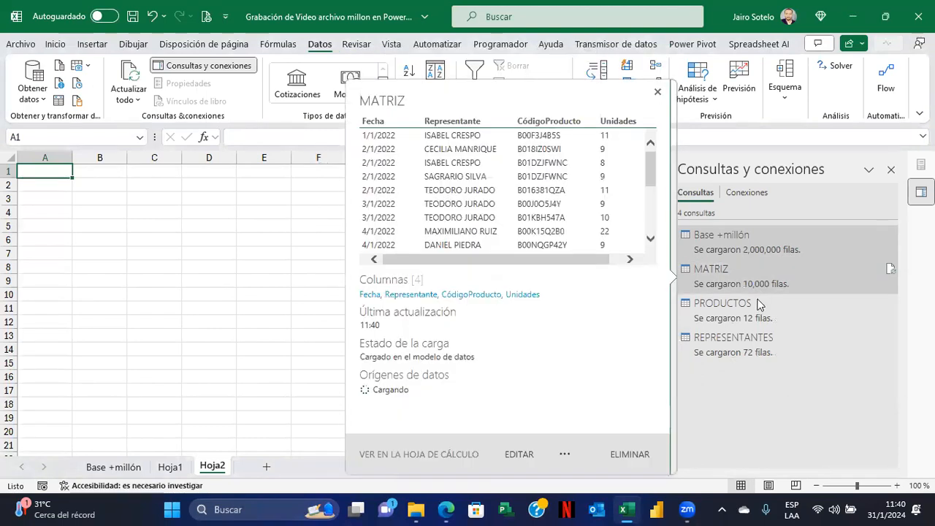
mouse_move(754, 343)
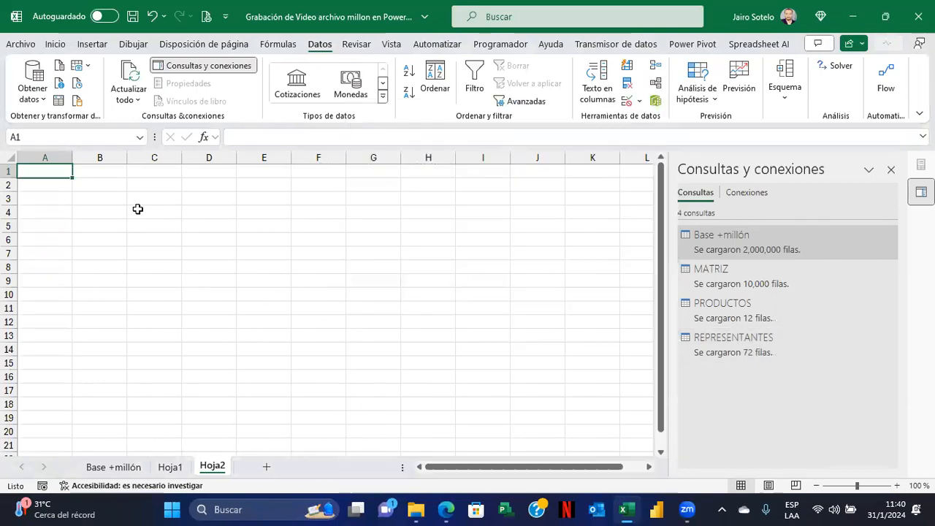
mouse_move(728, 354)
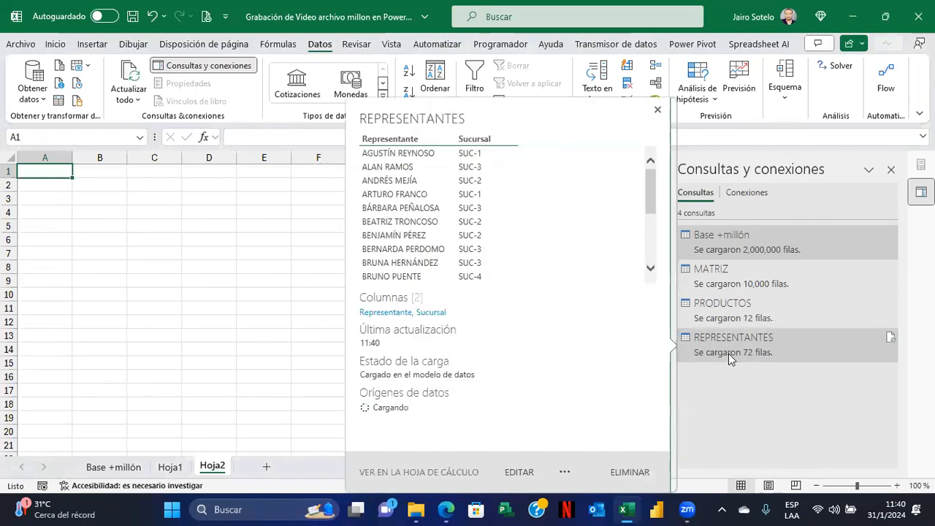
left_click(102, 184)
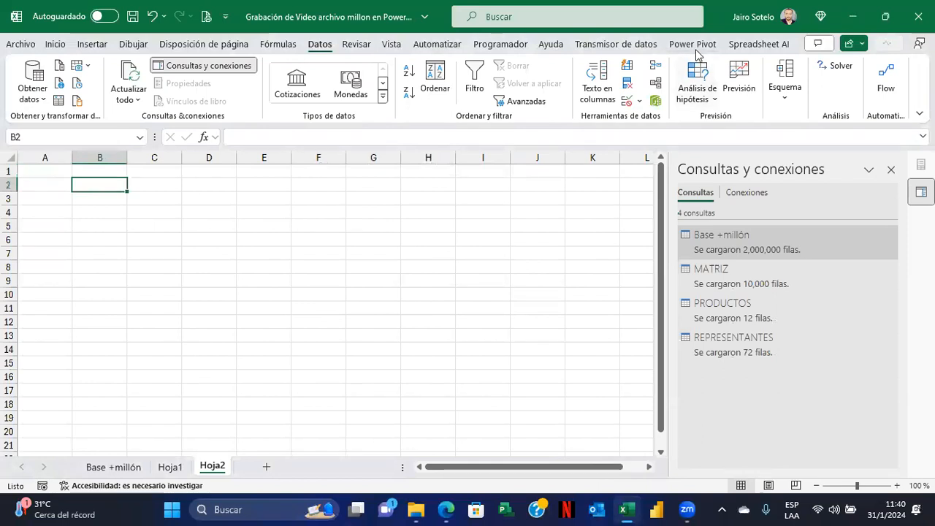
Open the Power Pivot data model and look through the MATRIZ, PRODUCTOS and REPRESENTANTES tables.
left_click(694, 44)
left_click(40, 79)
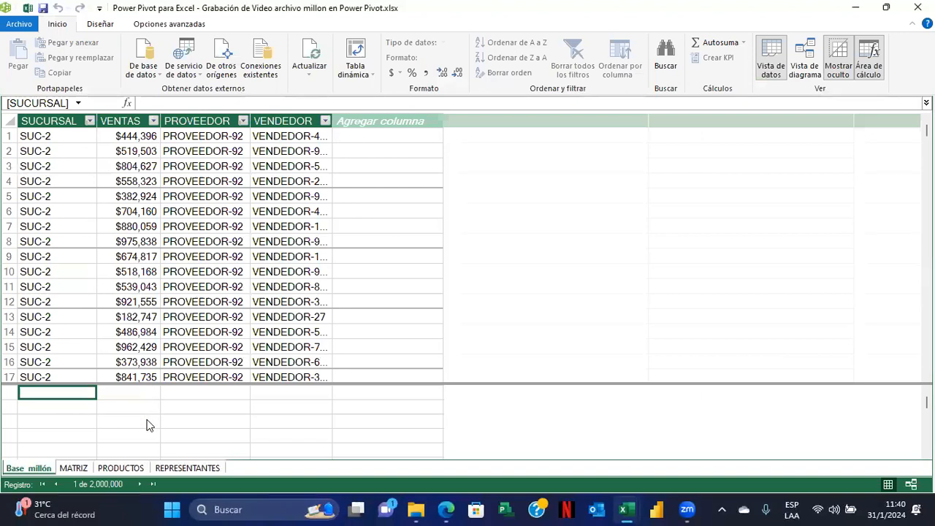
left_click(123, 468)
left_click(184, 468)
left_click(133, 468)
left_click(88, 469)
left_click(128, 468)
left_click(176, 468)
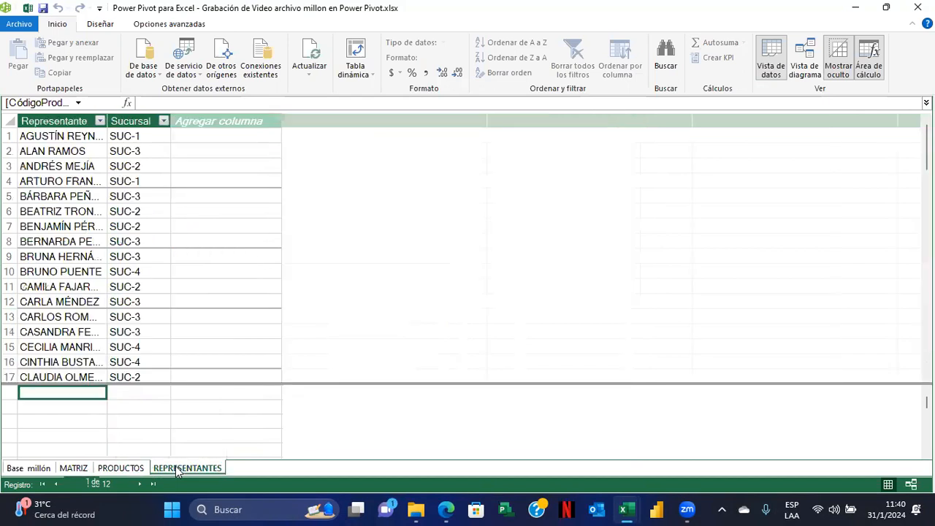
Fit the widths of the Representante and Fecha columns to their contents in the MATRIZ table.
left_click(73, 468)
double_click(157, 121)
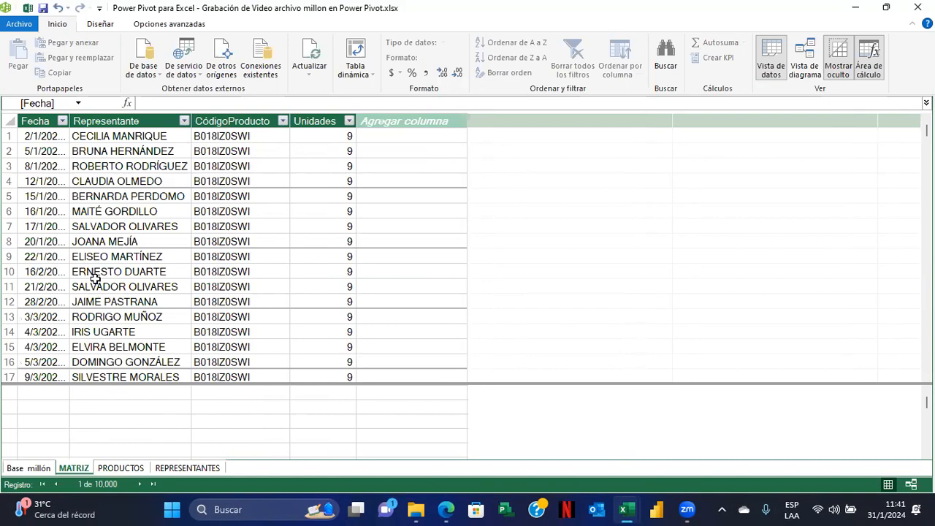
double_click(69, 119)
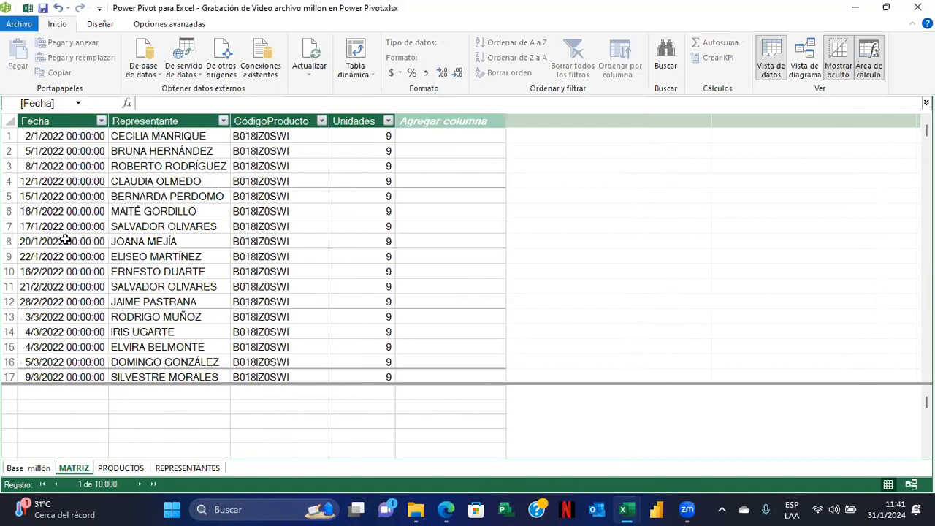
Format the Fecha column of the MATRIZ table with the date-only format *14/3/2001.
left_click(73, 184)
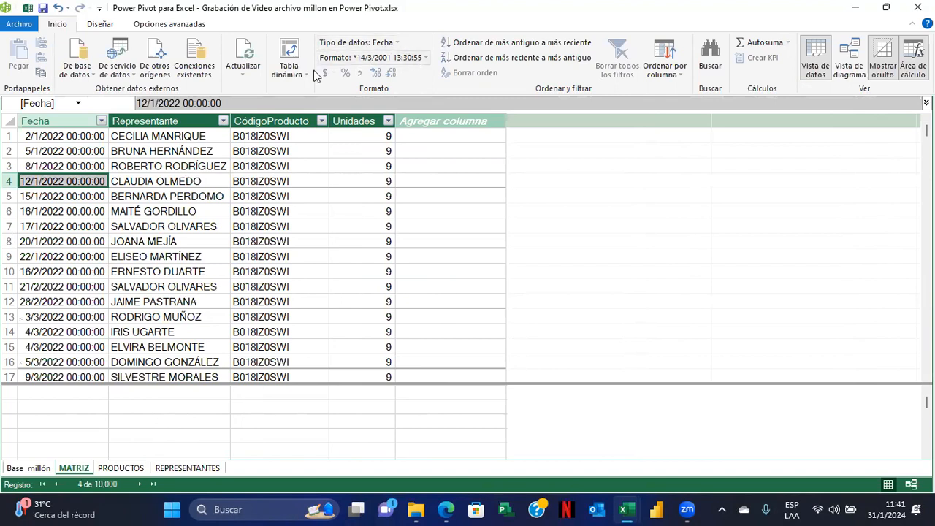
left_click(422, 59)
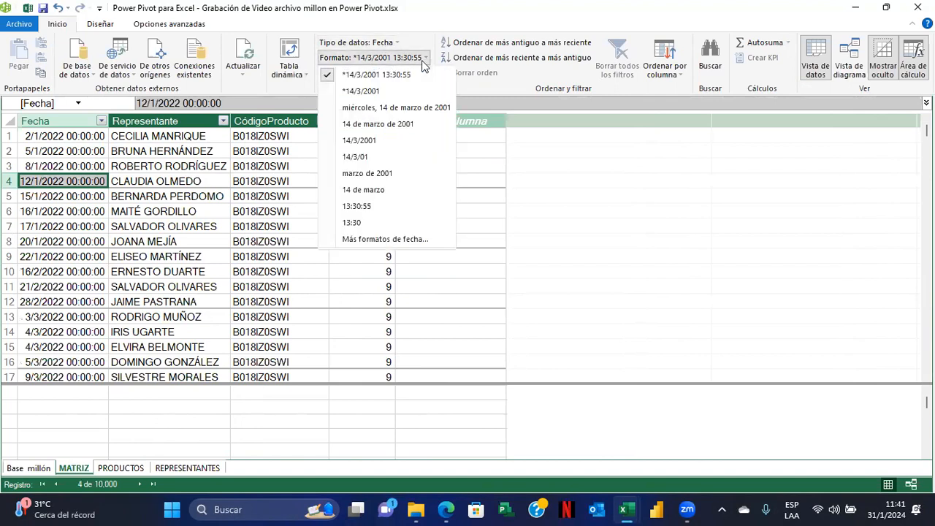
left_click(367, 93)
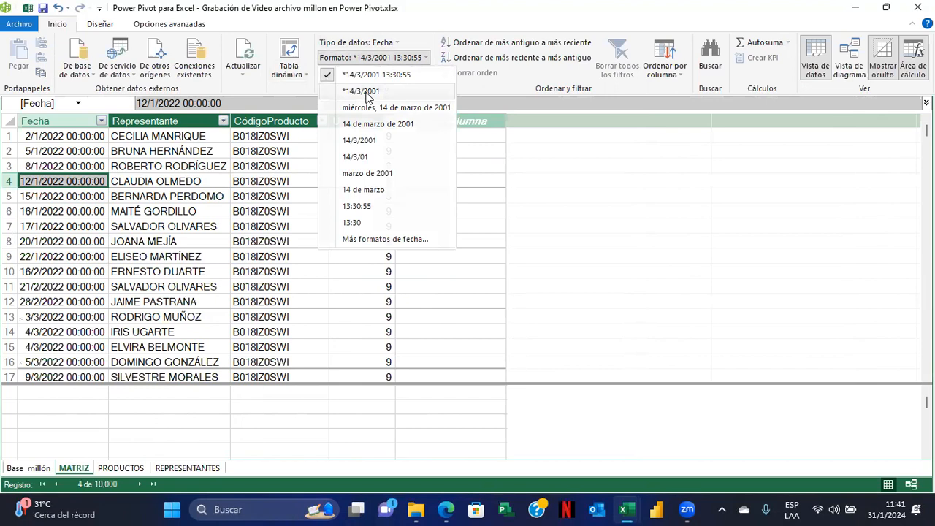
Fit the Marca, Modelo and Color columns of PRODUCTOS and the Representante column of REPRESENTANTES to their contents.
left_click(140, 468)
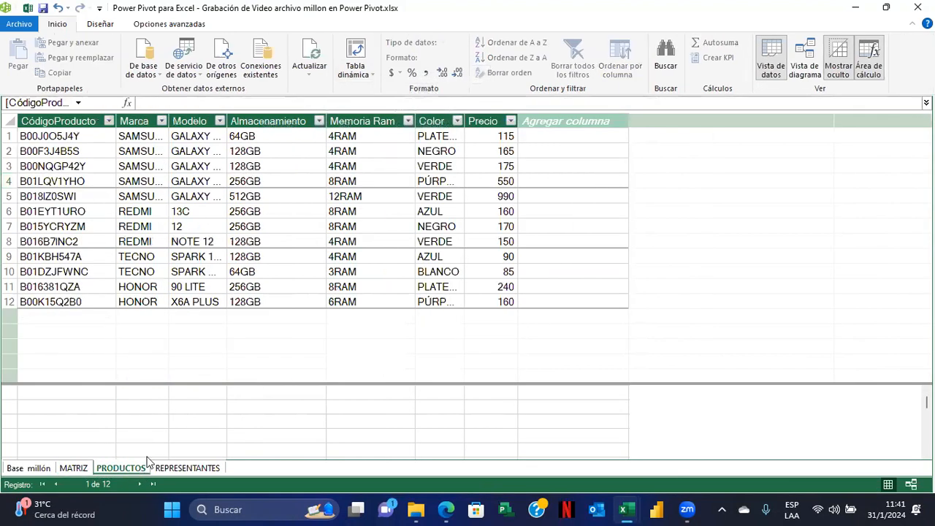
double_click(168, 121)
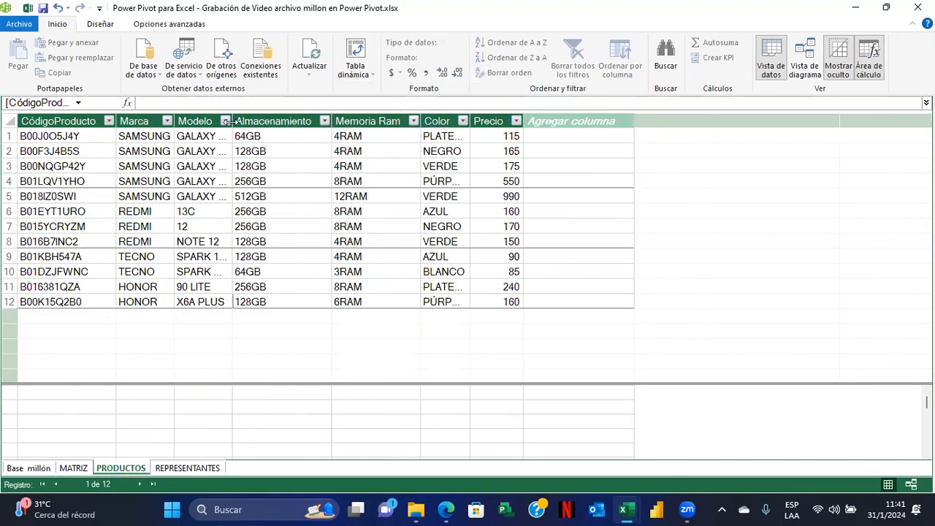
double_click(230, 121)
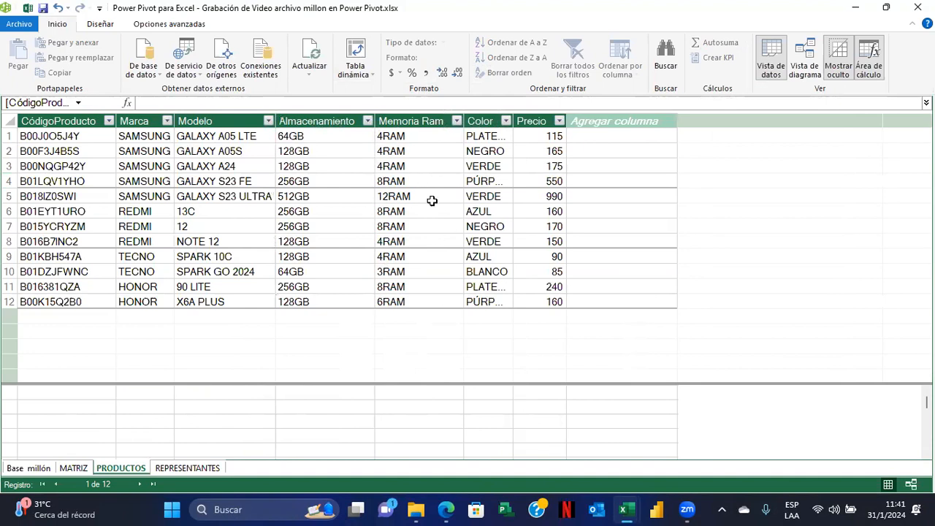
double_click(513, 121)
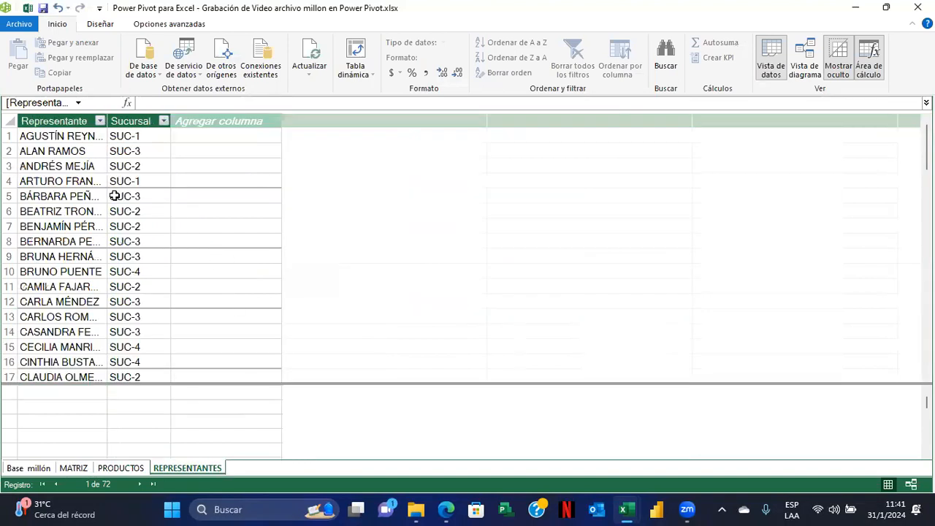
double_click(107, 122)
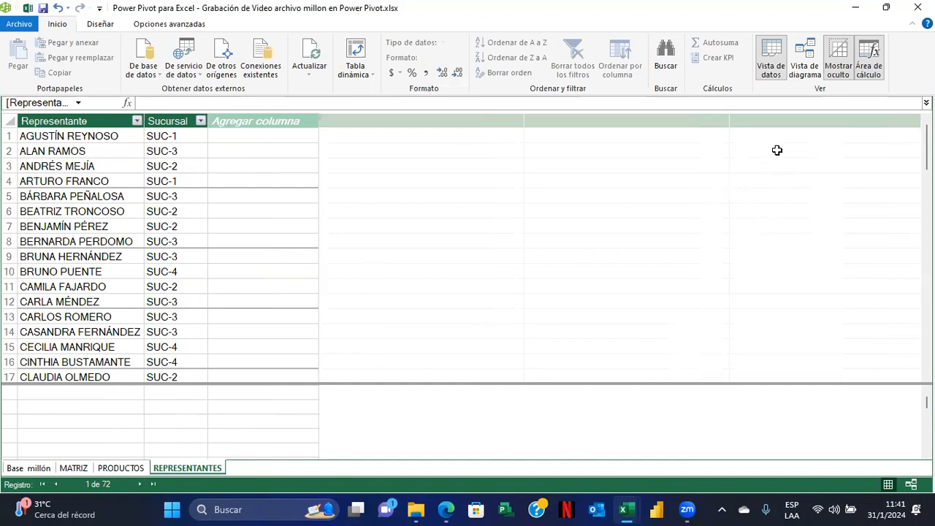
Switch to the diagram view and arrange the tables with MATRIZ above and between PRODUCTOS and REPRESENTANTES.
left_click(806, 70)
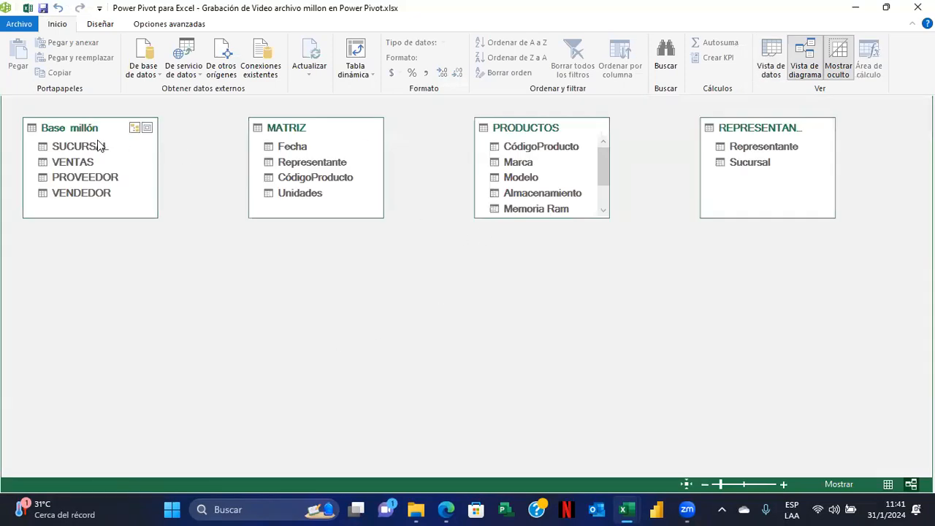
left_click_drag(311, 134, 378, 154)
left_click_drag(519, 129, 200, 237)
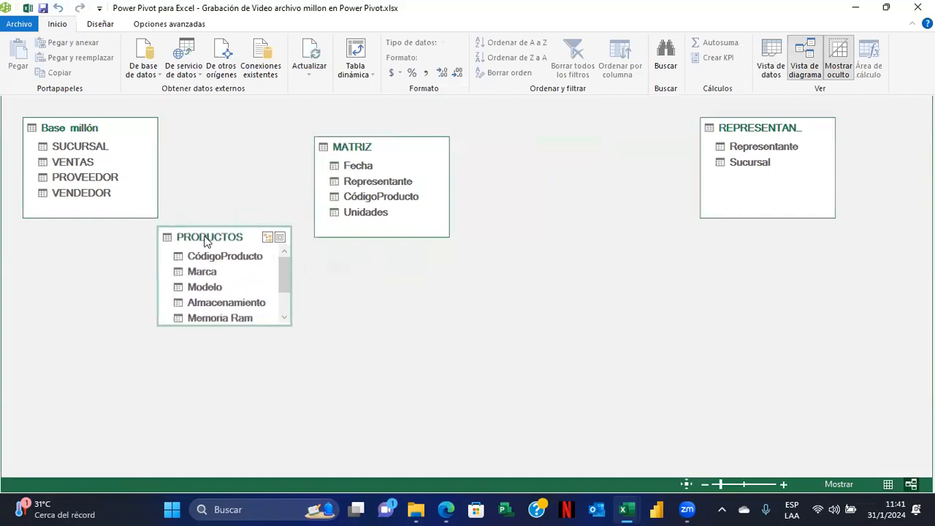
left_click_drag(354, 157, 427, 145)
left_click_drag(229, 240, 264, 245)
left_click_drag(742, 133, 647, 230)
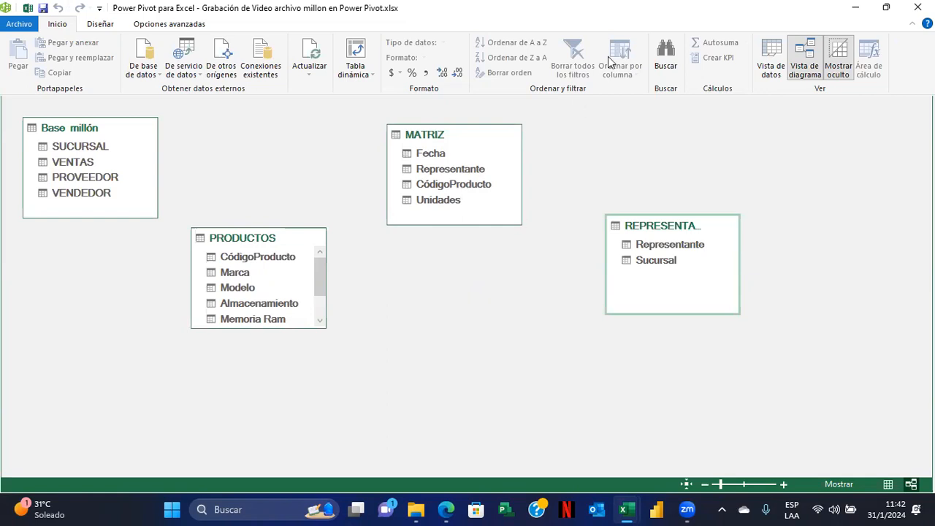
Relate MATRIZ to REPRESENTANTES by Representante and to PRODUCTOS by CódigoProducto, enlarging the PRODUCTOS box to show all its fields.
left_click(457, 172)
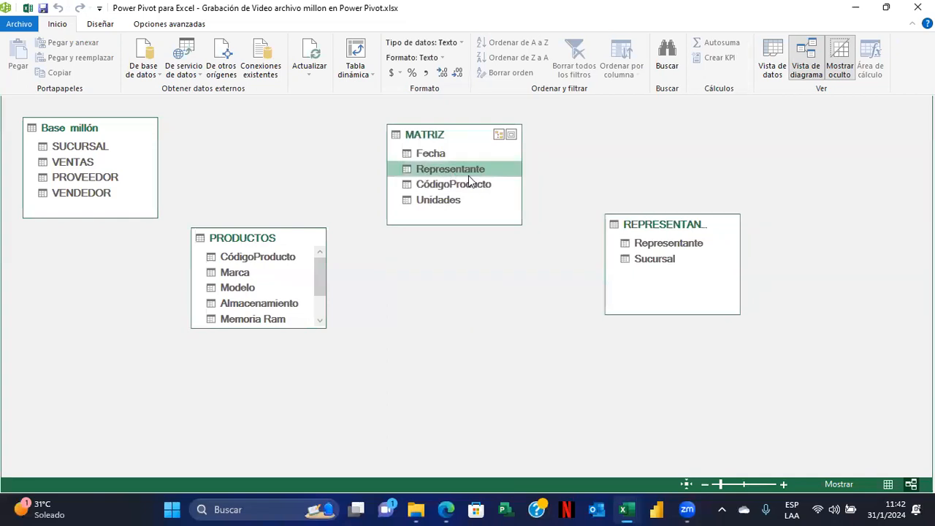
left_click_drag(432, 169, 661, 249)
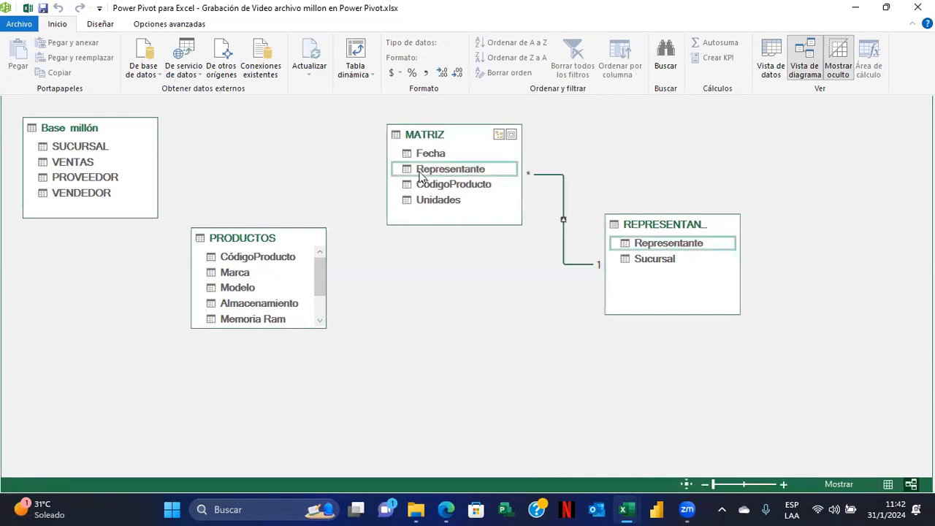
left_click_drag(423, 172, 274, 260)
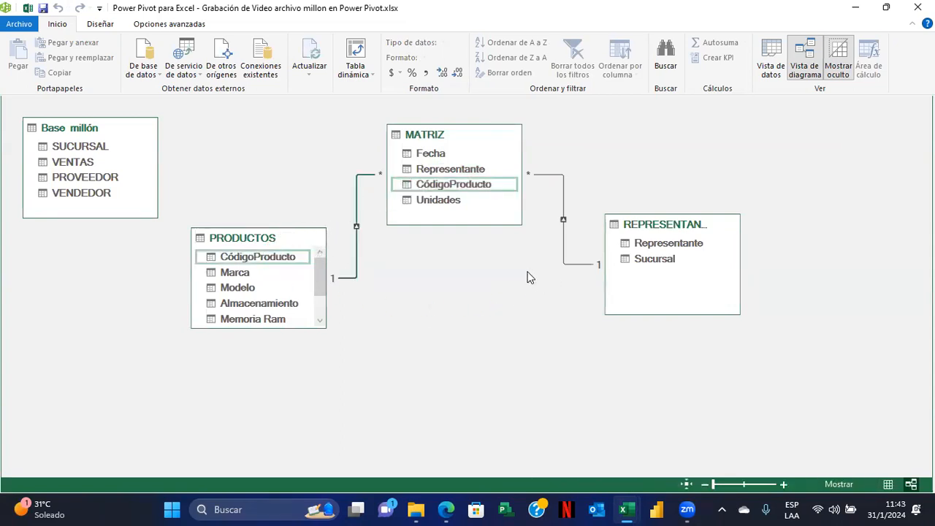
left_click_drag(268, 329, 268, 371)
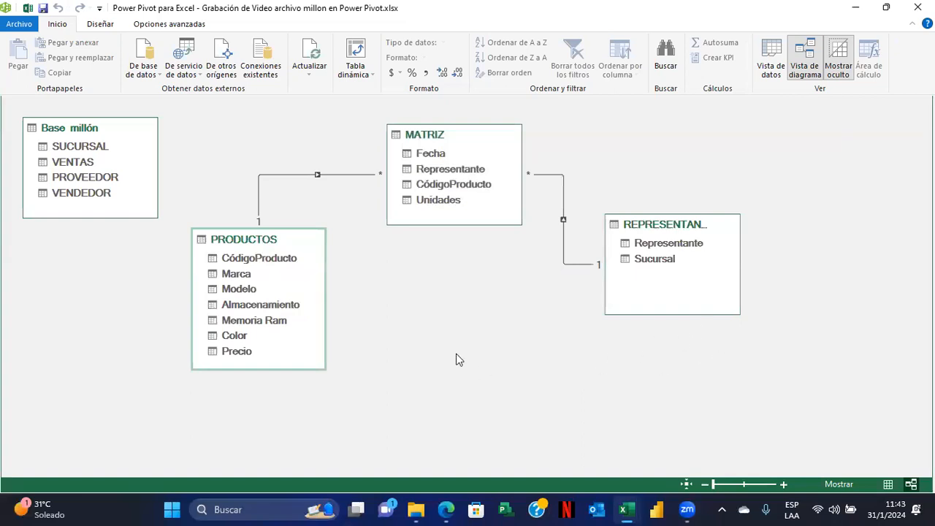
Return to the data view and look through the records of the MATRIZ table.
left_click(768, 72)
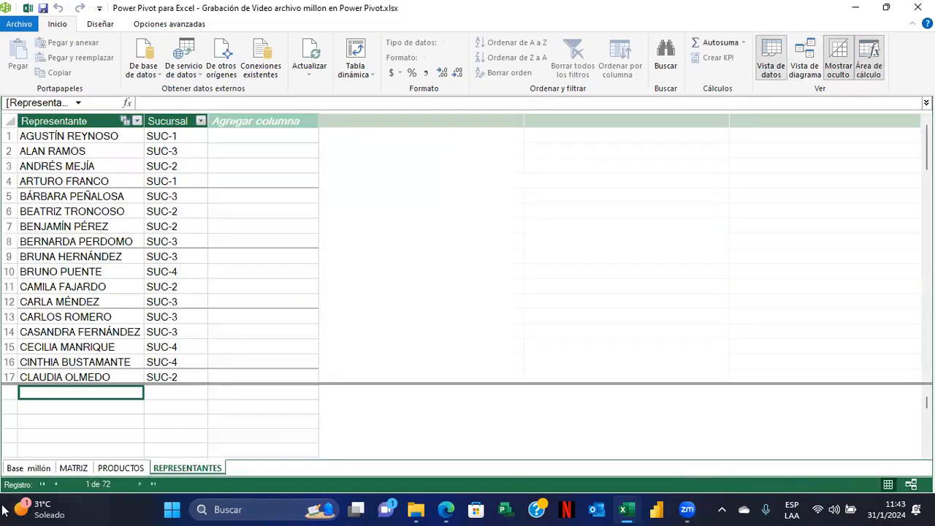
left_click(73, 468)
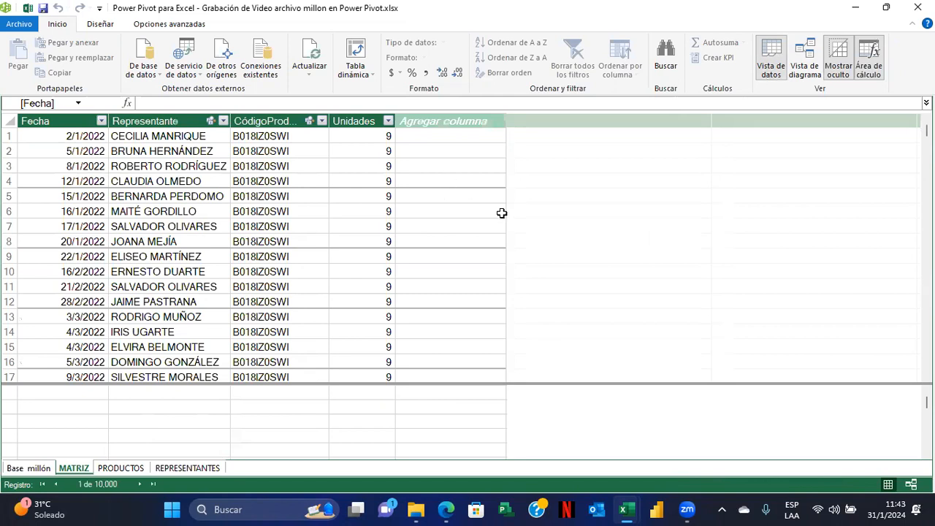
left_click(156, 163)
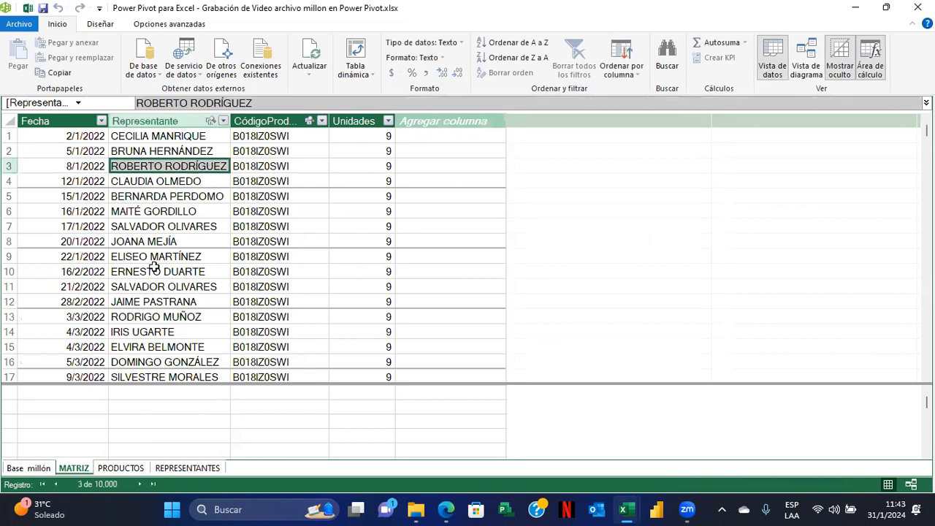
scroll(155, 268, "down", 3)
scroll(142, 300, "down", 1)
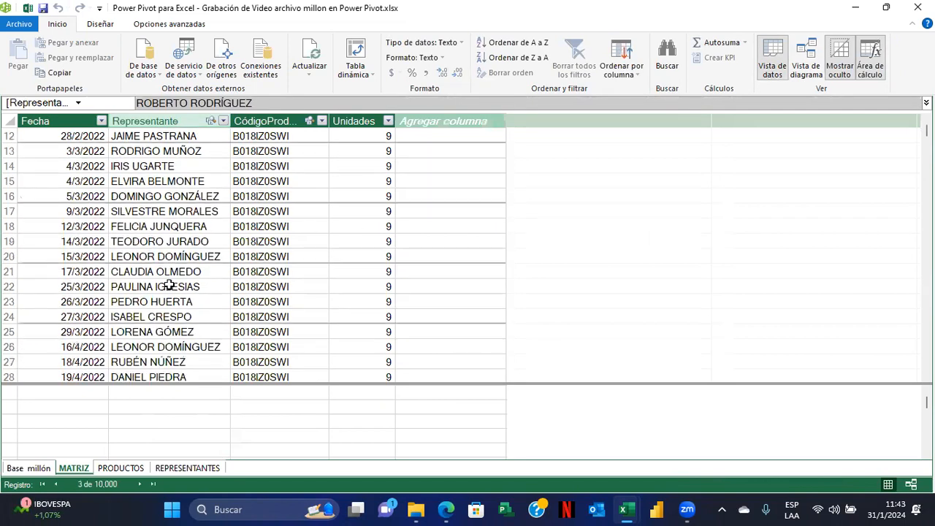
scroll(232, 308, "up", 2)
scroll(233, 311, "up", 1)
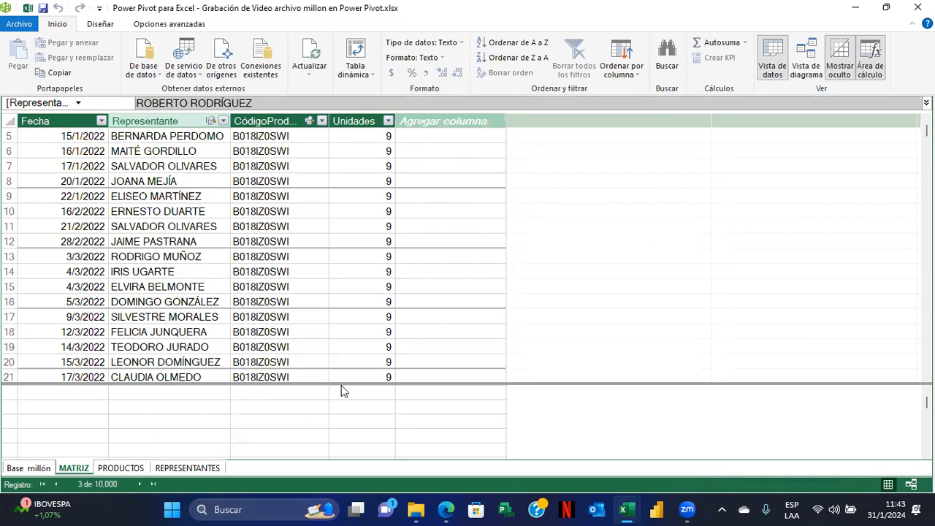
Enlarge the calculation area below the MATRIZ records by moving its divider up, keeping most of the data rows in view.
left_click_drag(350, 383, 349, 284)
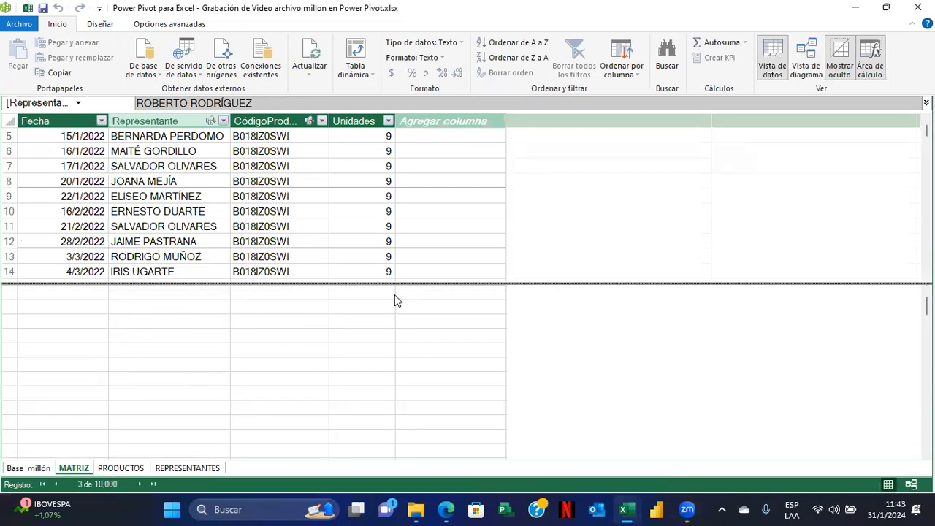
left_click_drag(372, 284, 369, 318)
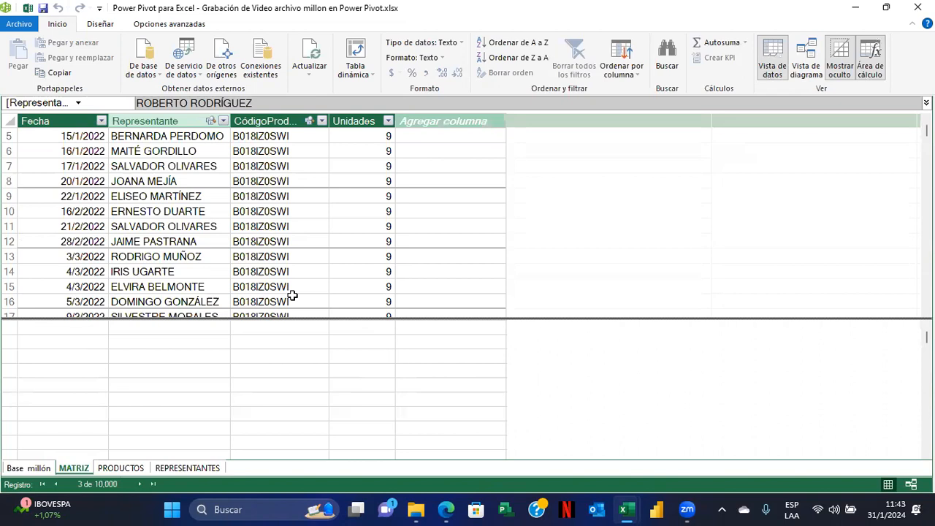
left_click(169, 342)
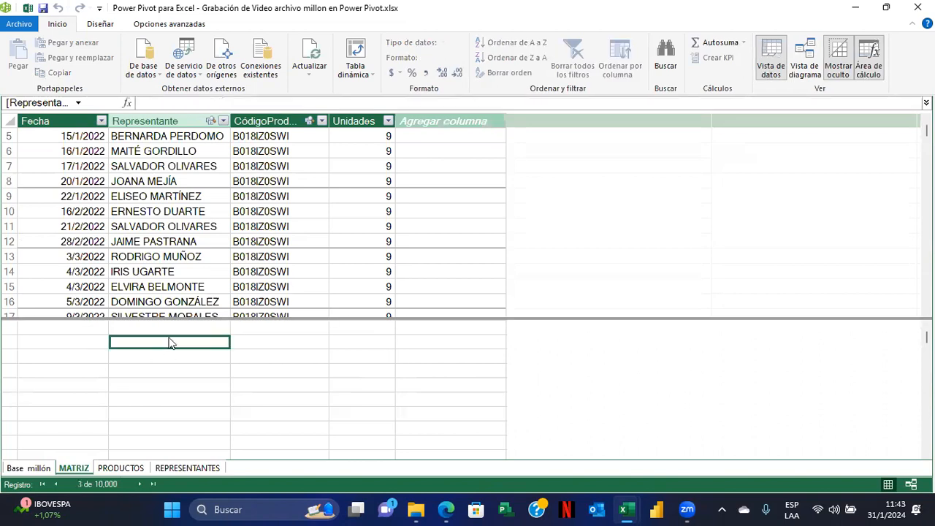
left_click(293, 317)
scroll(270, 282, "down", 13)
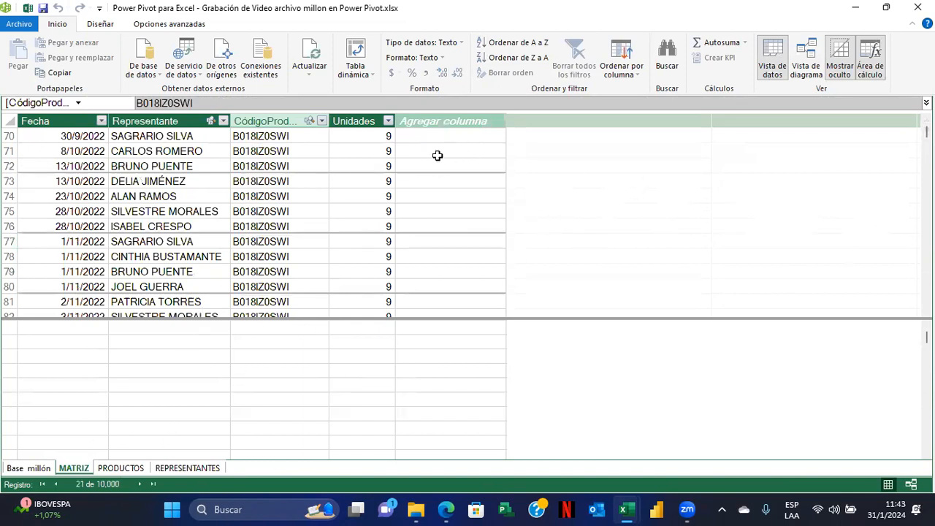
left_click_drag(276, 318, 275, 348)
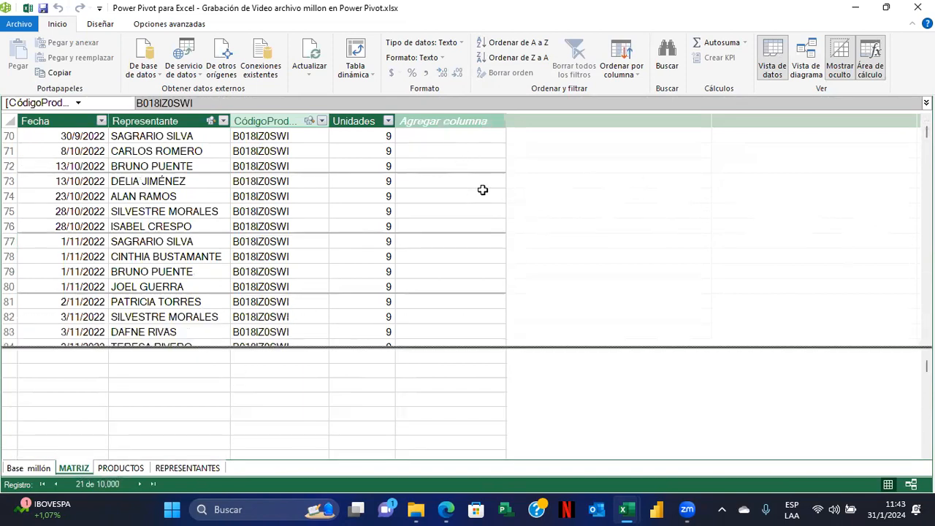
Check the empty column available beside Unidades in MATRIZ and return to the model's diagram view.
scroll(487, 191, "up", 4)
left_click(455, 137)
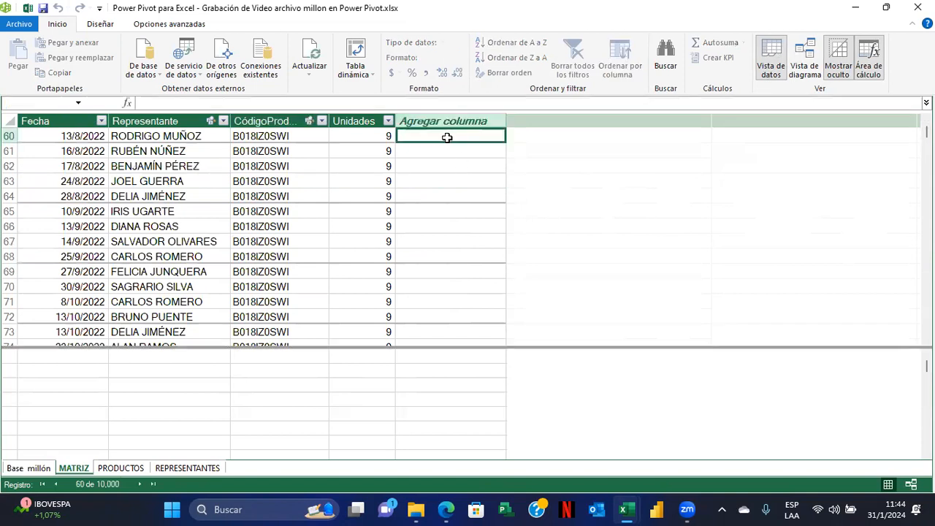
left_click(798, 64)
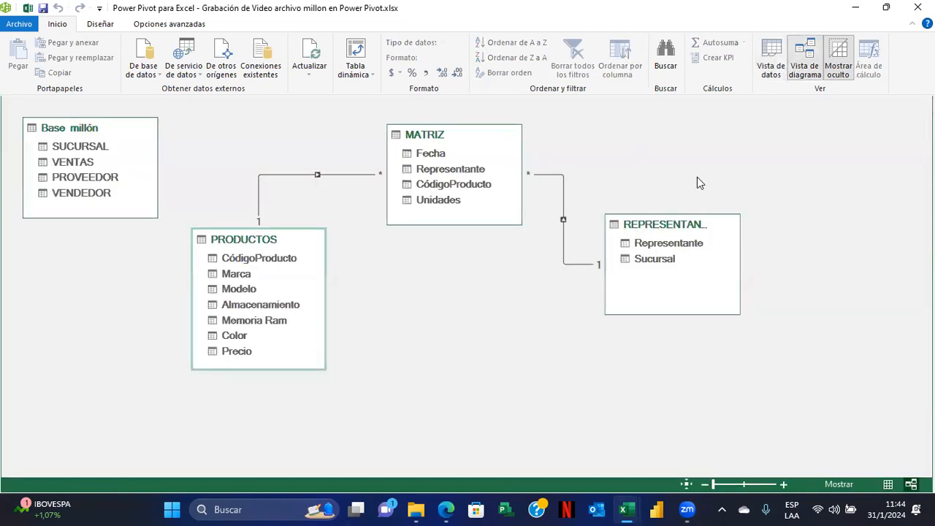
Return to the data view and add a calculated column to MATRIZ beside Unidades with the formula =YEAR([Fecha]).
left_click(772, 69)
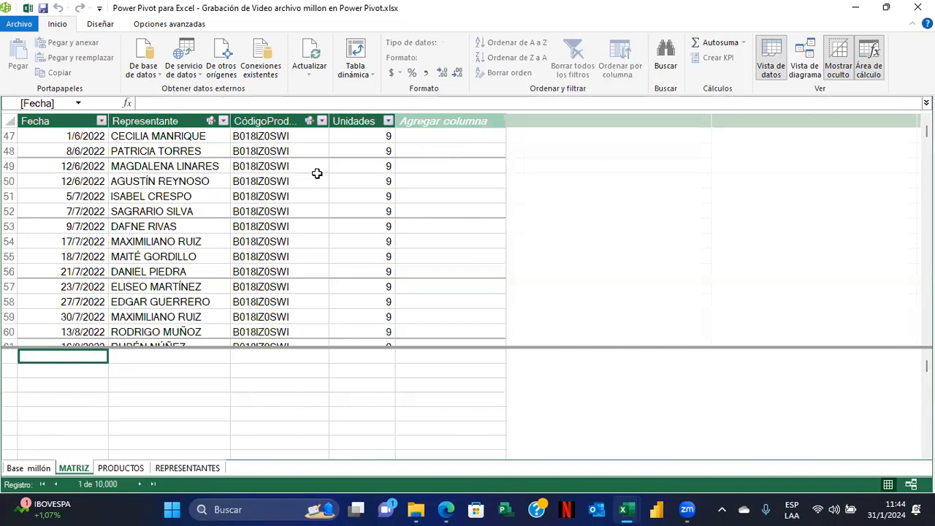
left_click(434, 135)
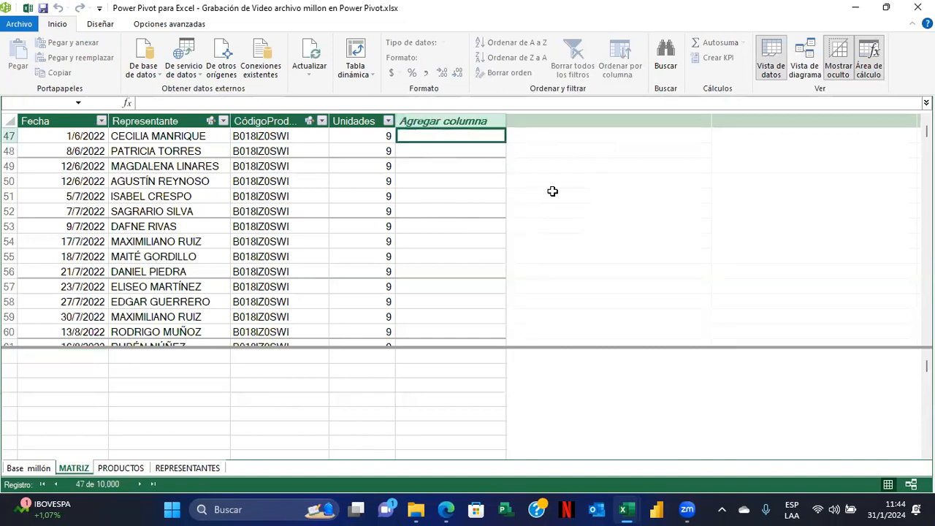
type("=")
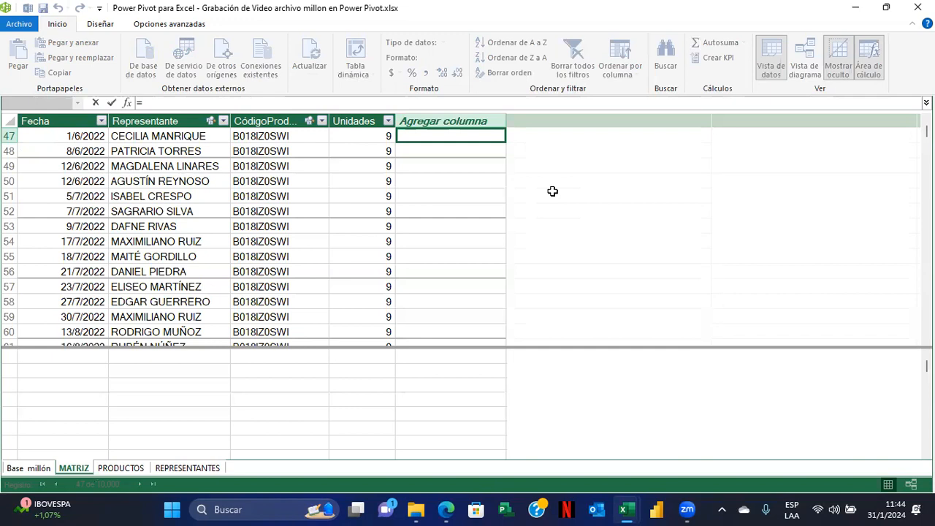
type("ye")
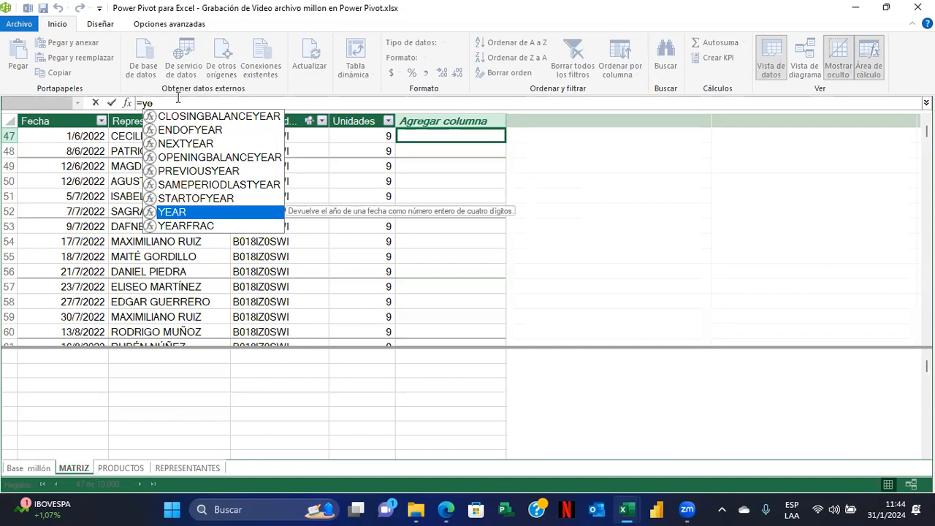
double_click(195, 211)
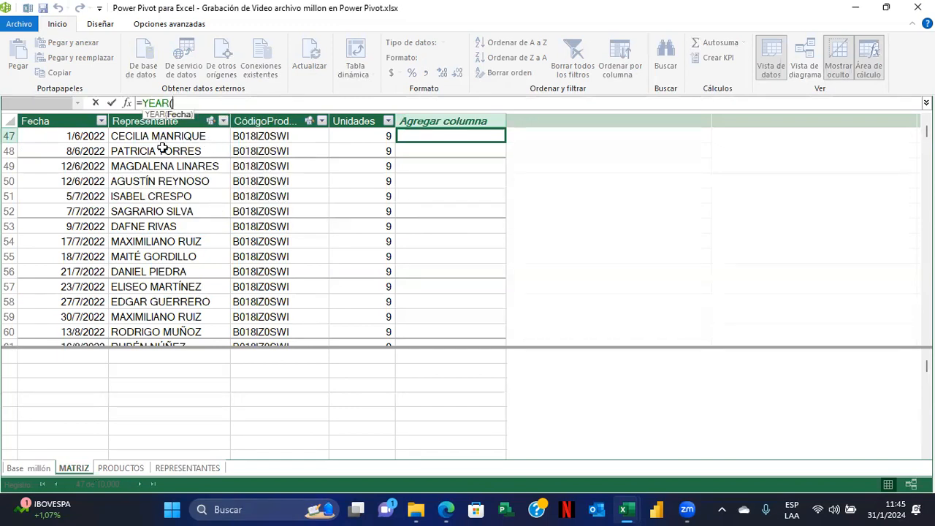
type("fe")
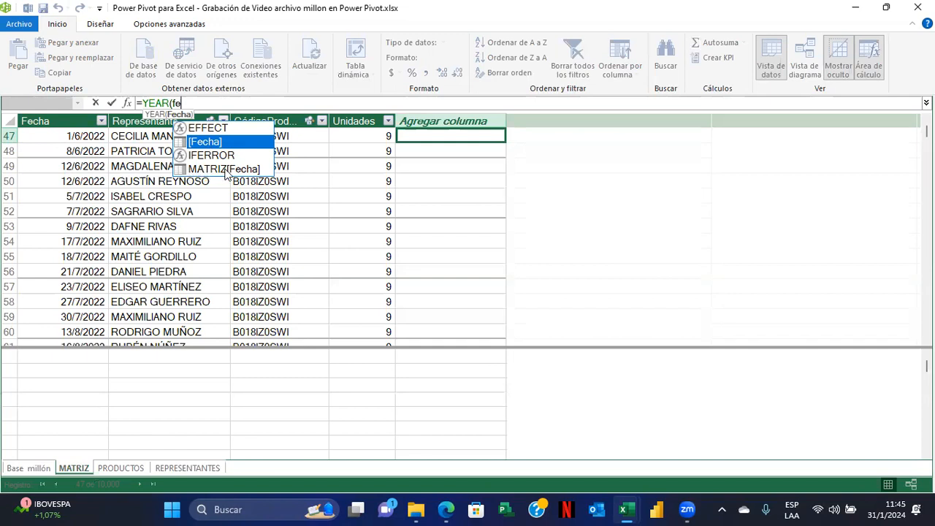
double_click(199, 143)
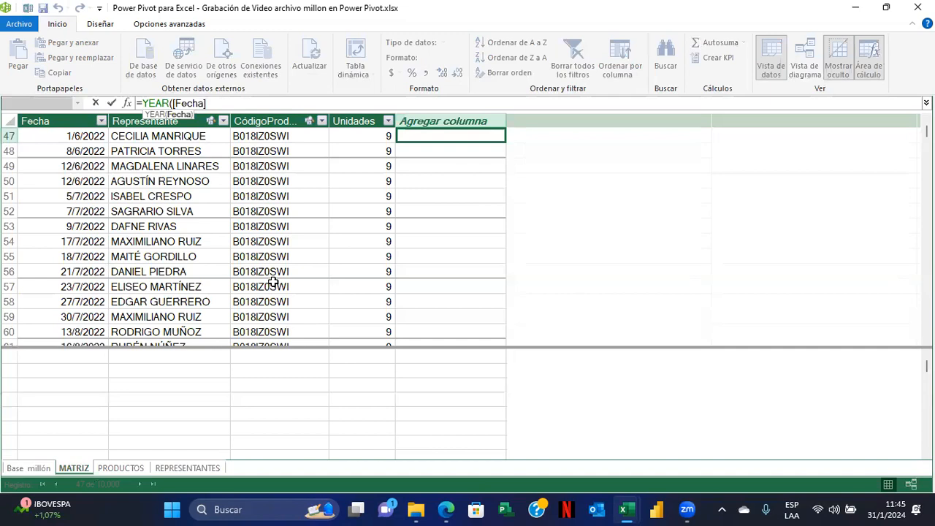
type(")")
key("Return")
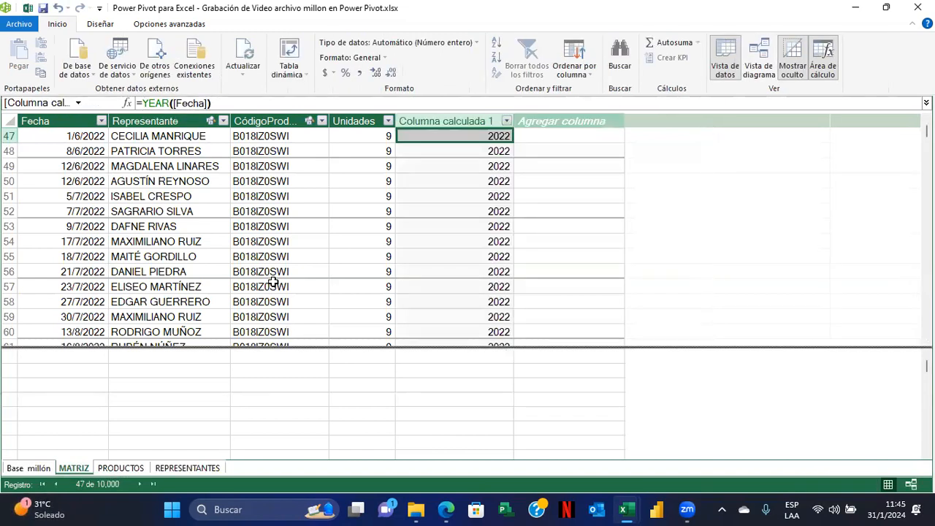
Rename the new YEAR column as Año and fit its width to its contents.
double_click(447, 121)
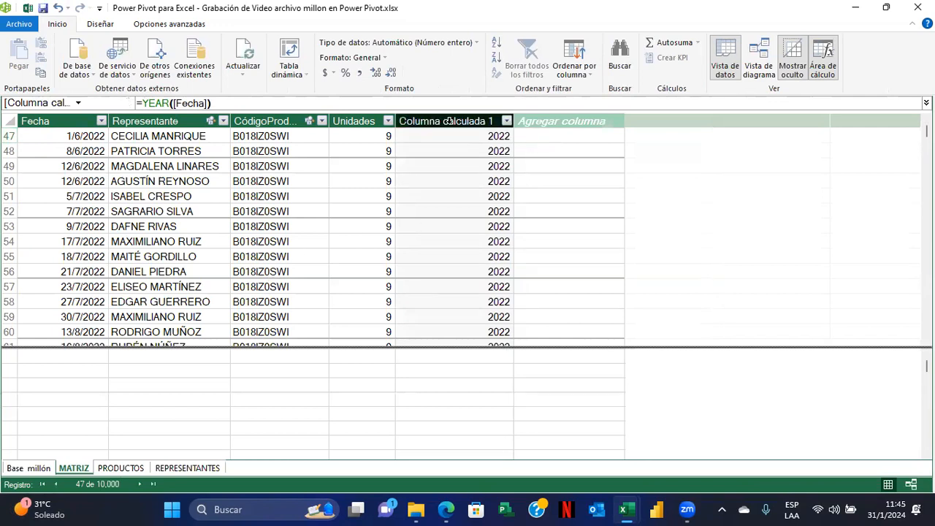
key("BackSpace")
type("Año")
key("Return")
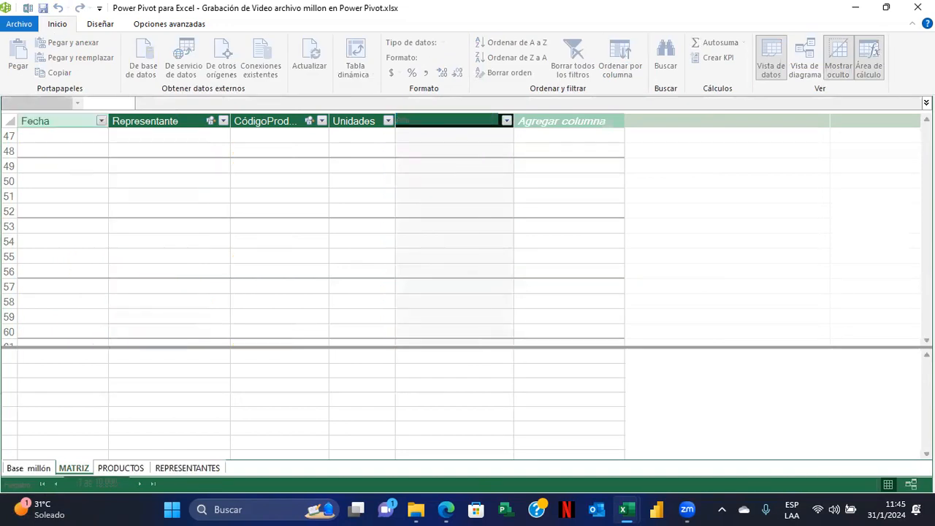
double_click(513, 122)
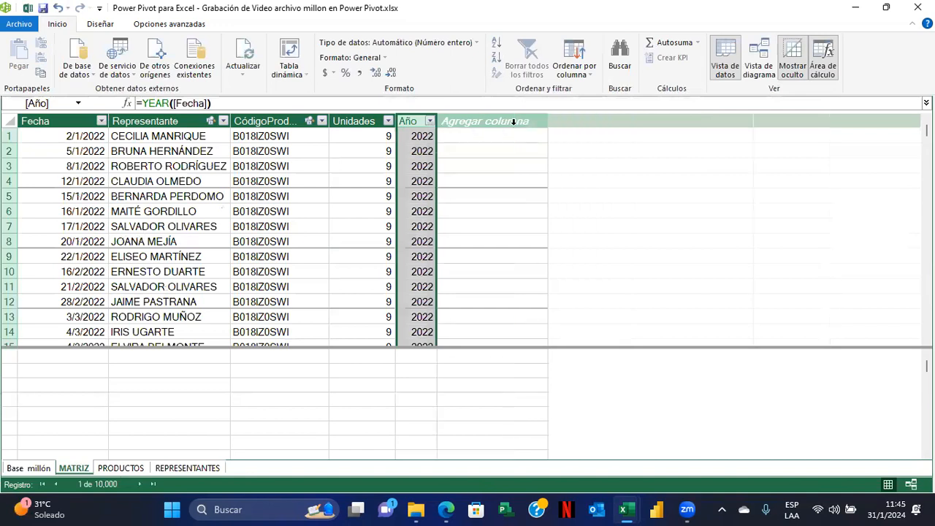
Add a calculated column named Mes beside Año, defining name and formula together as Mes:=MONTH([Fecha]).
left_click(463, 137)
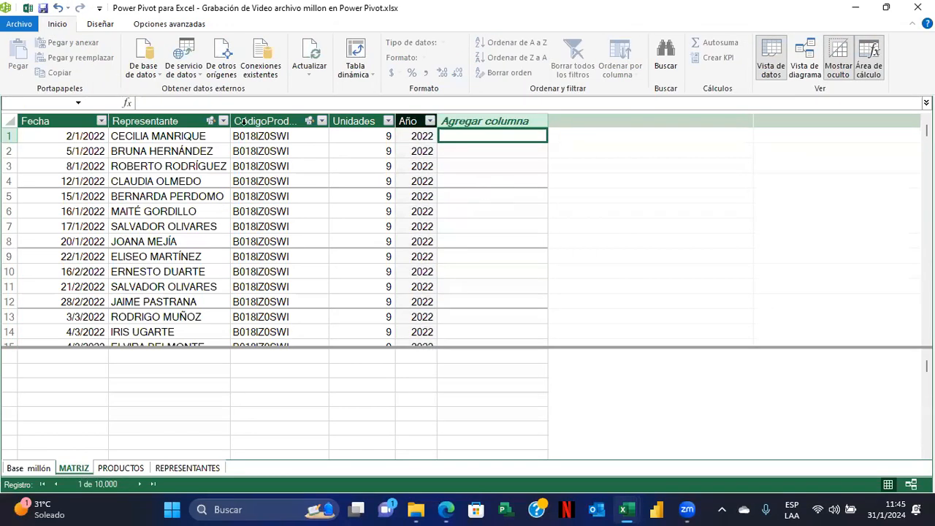
left_click(168, 102)
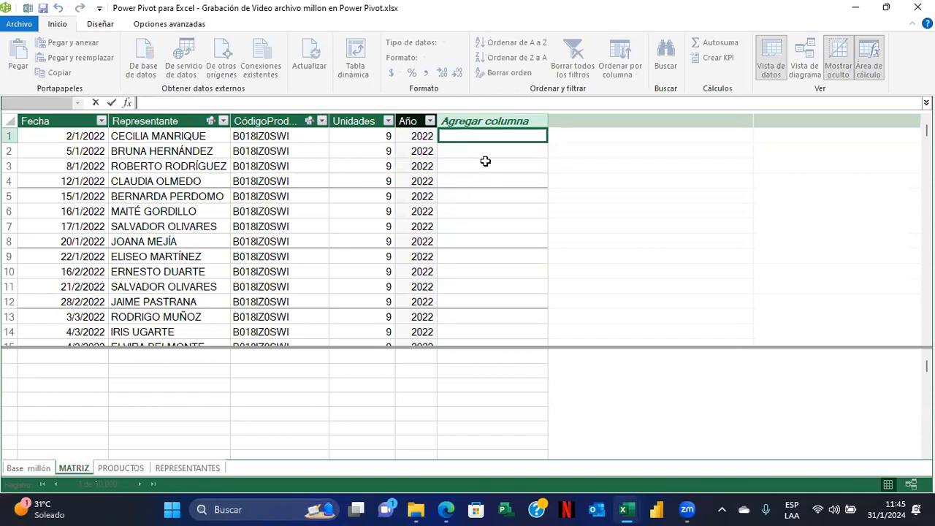
type("Mes:=")
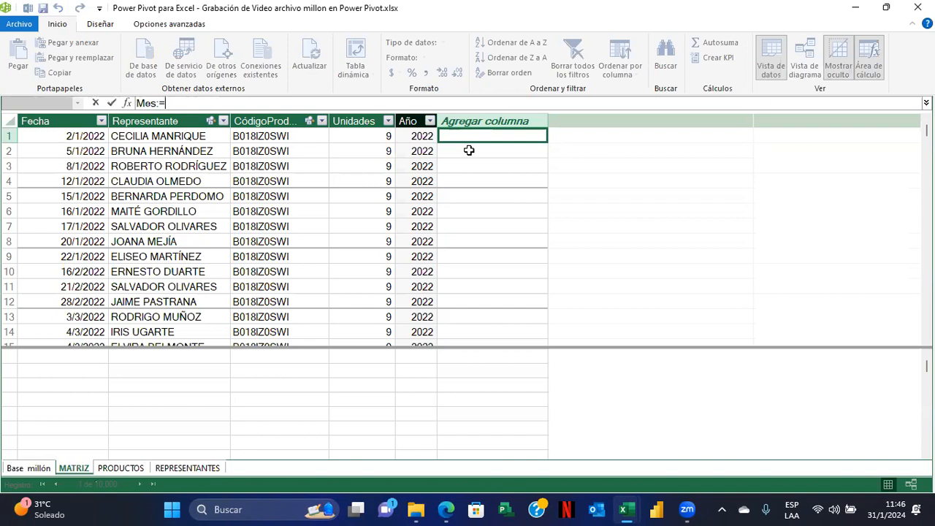
type("mont")
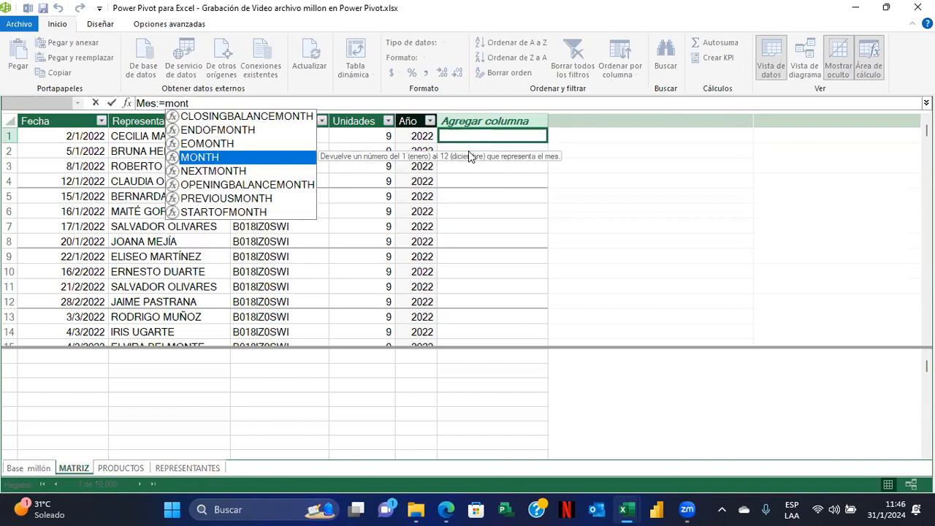
key("Tab")
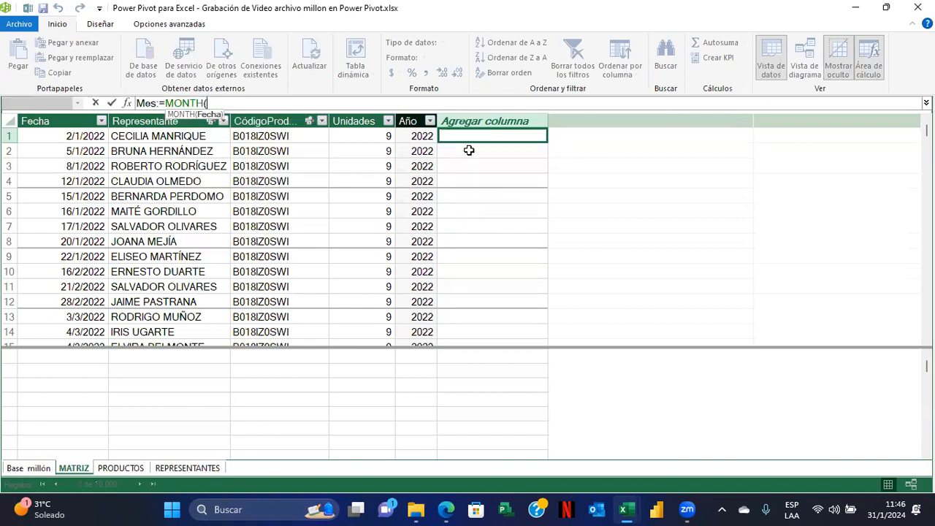
type("fec")
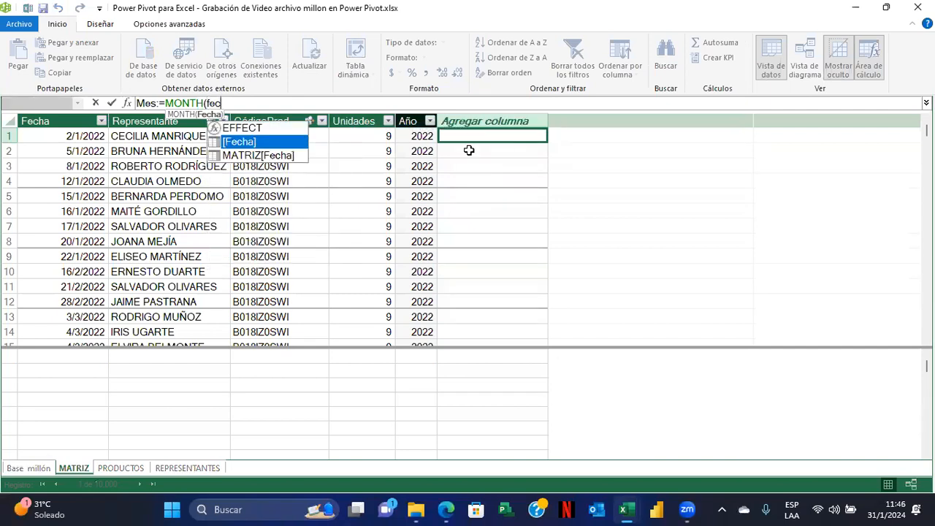
key("BackSpace")
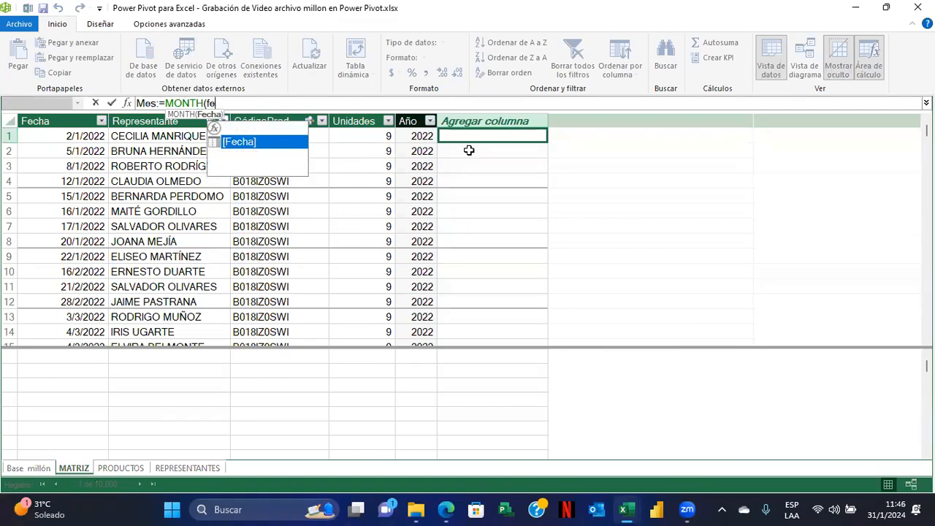
key("BackSpace")
type("ec")
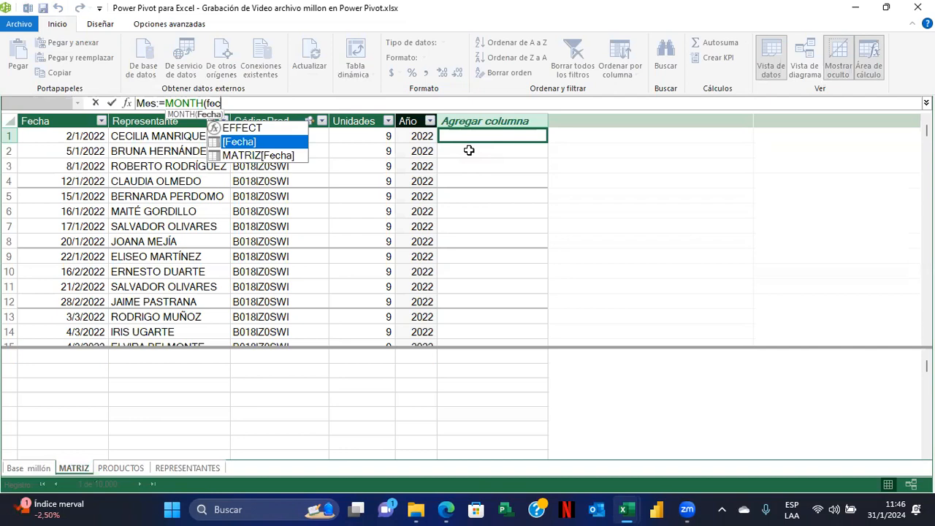
key("Tab")
type(")")
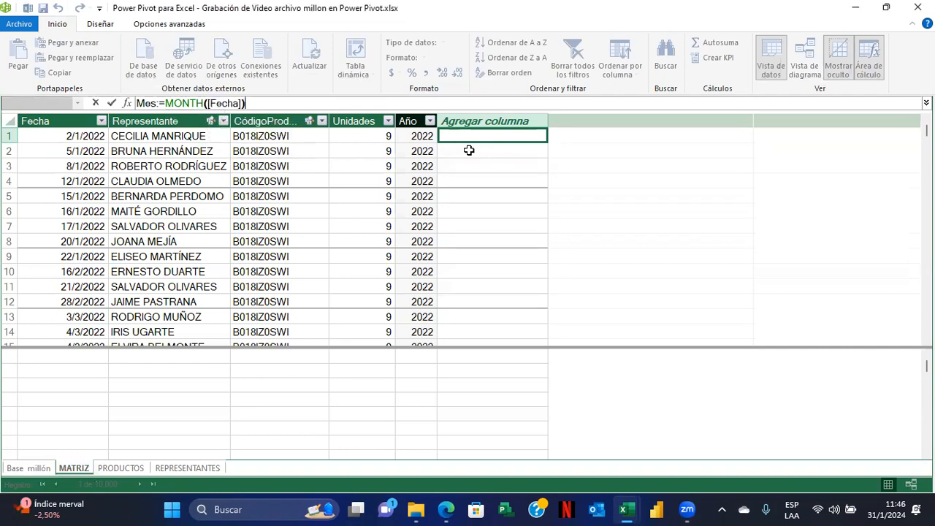
key("Return")
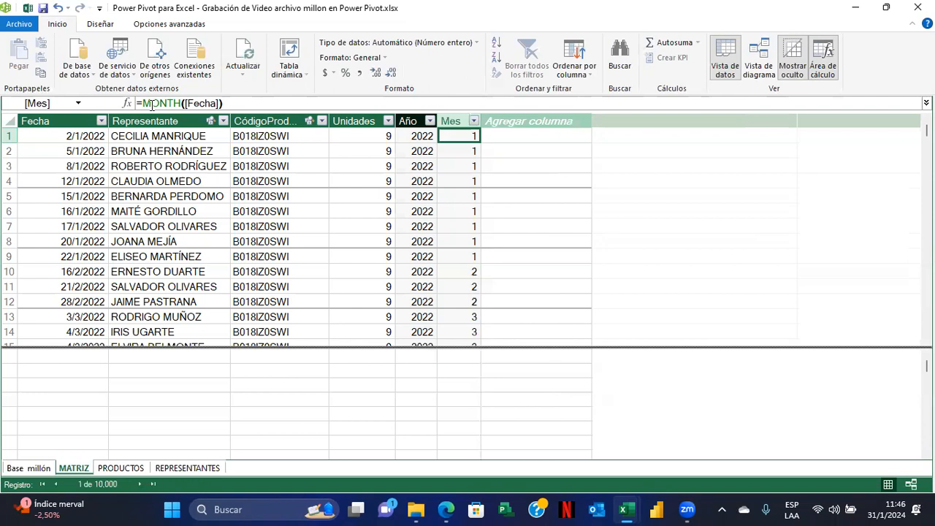
Replace MONTH in the Mes column's formula with UPPER and a nested FORMAT function ahead of [Fecha].
left_click(181, 103)
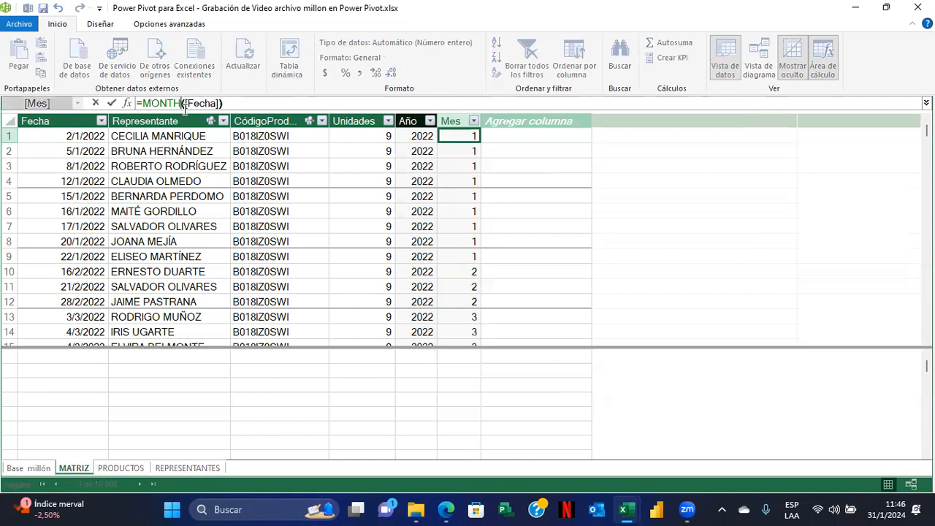
key("BackSpace")
key("BackSpace")
key("BackSpace")
key("BackSpace")
key("BackSpace")
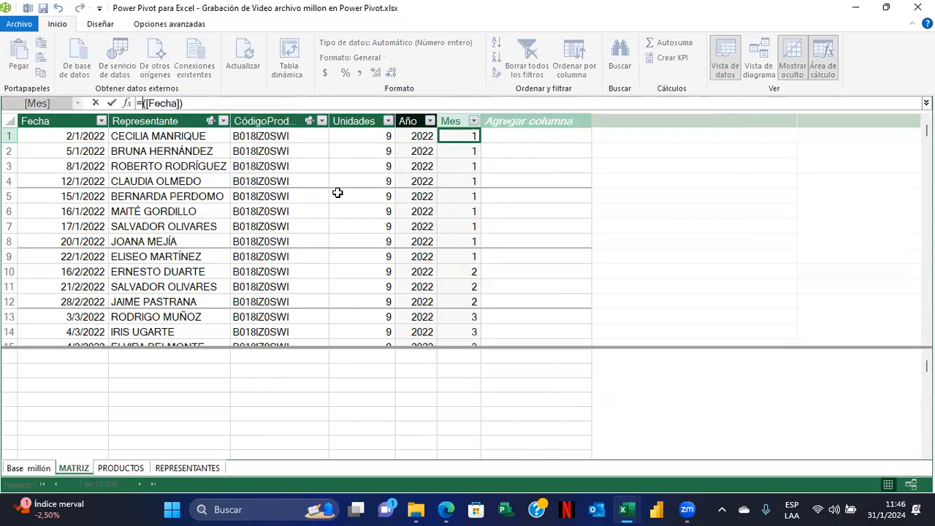
type("upp")
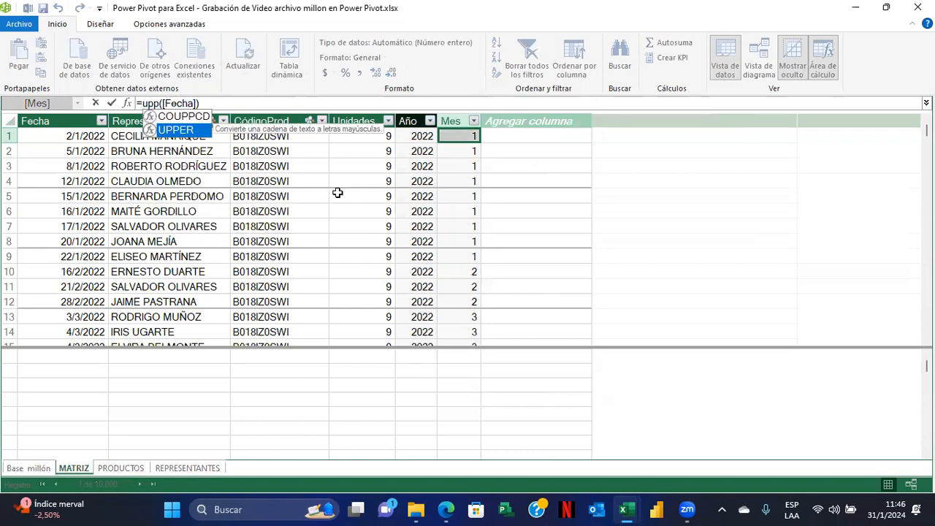
key("Tab")
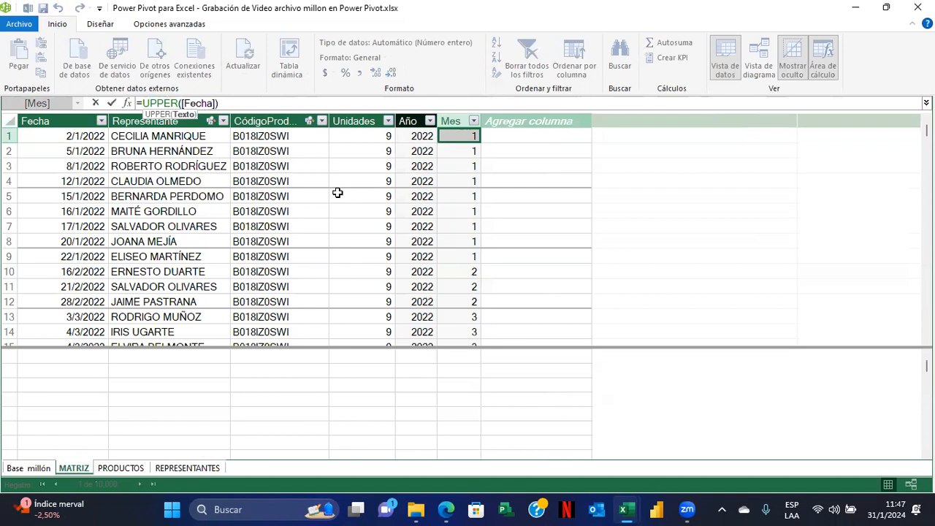
type("format")
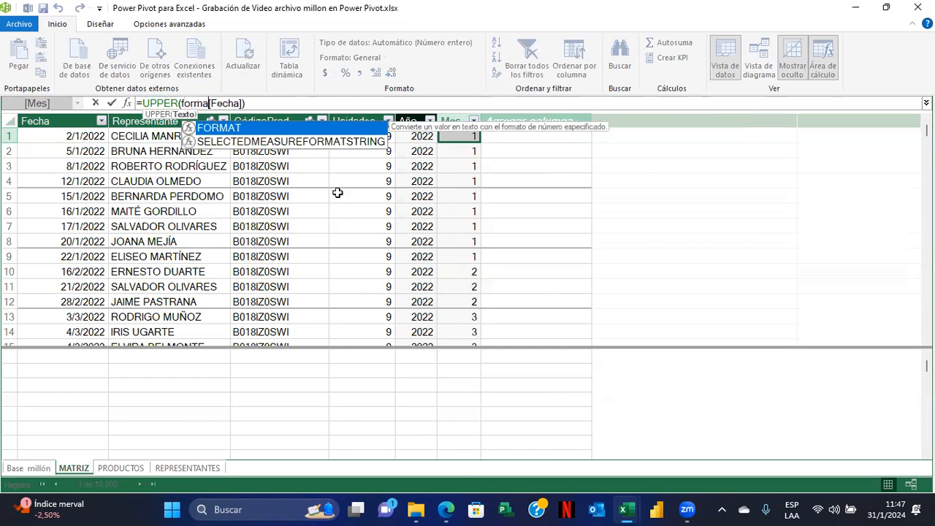
key("Tab")
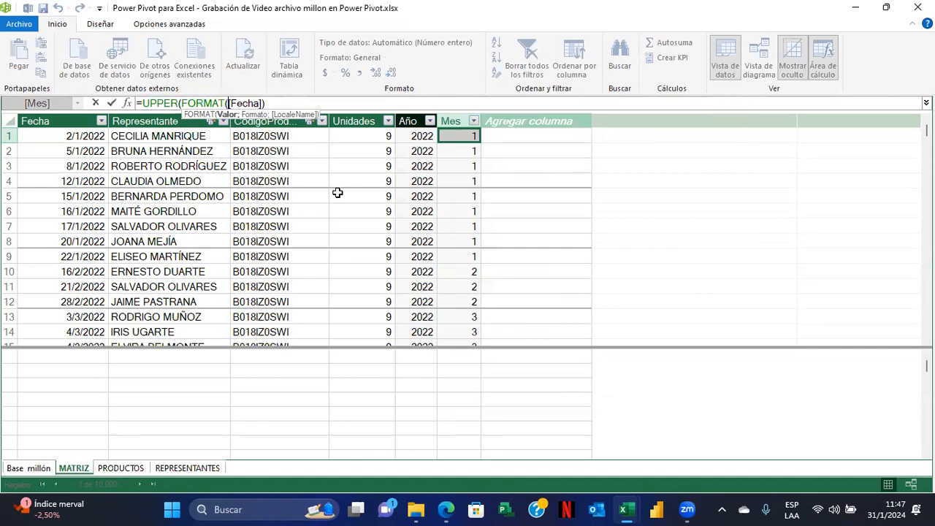
Complete the Mes formula as =UPPER(FORMAT([Fecha];"mmmm")), apply it, and select the empty column beside Mes.
left_click(178, 103)
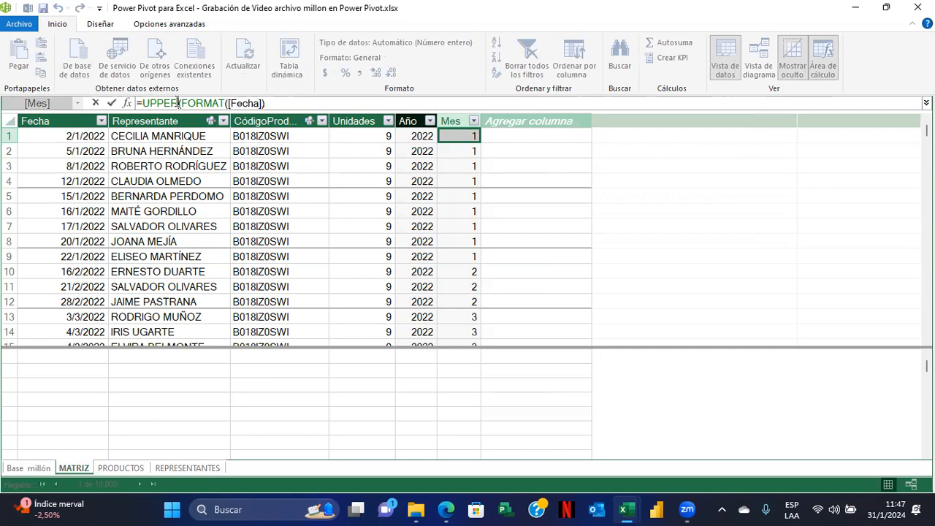
left_click(282, 103)
key("BackSpace")
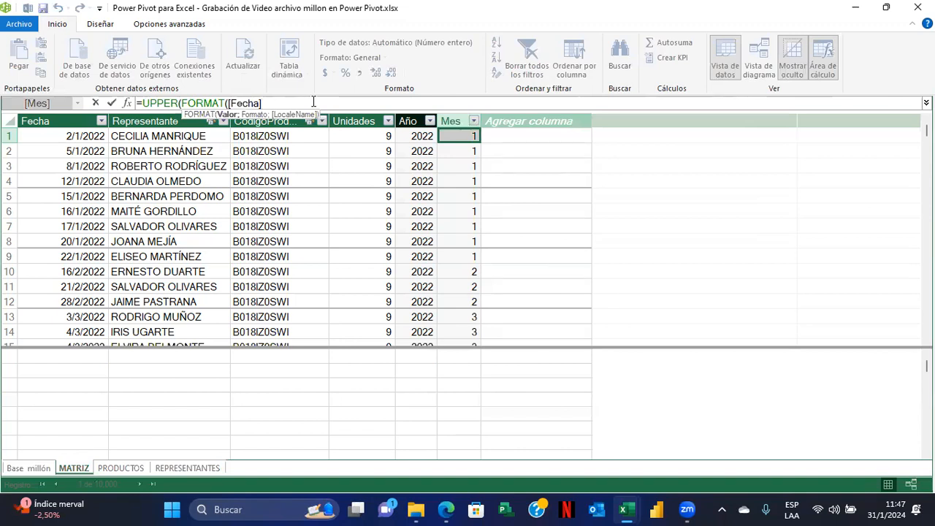
type(";")
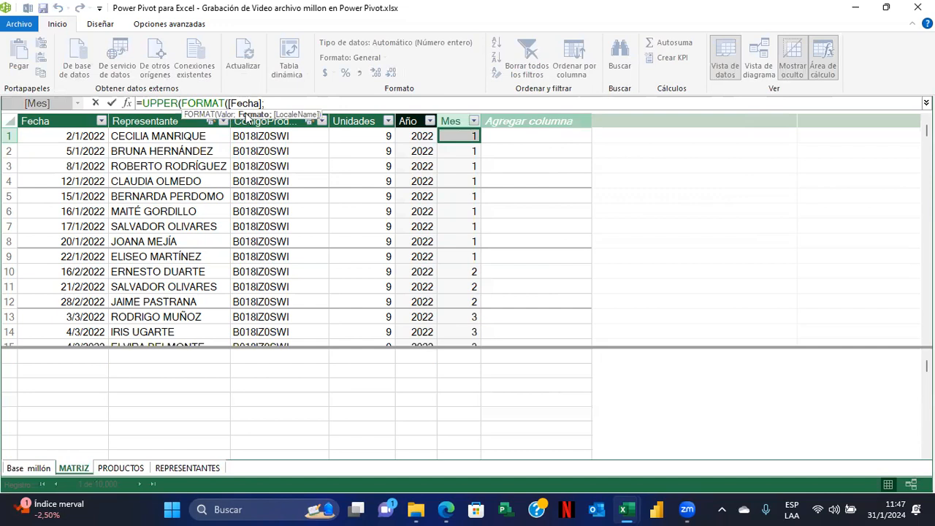
type("\"")
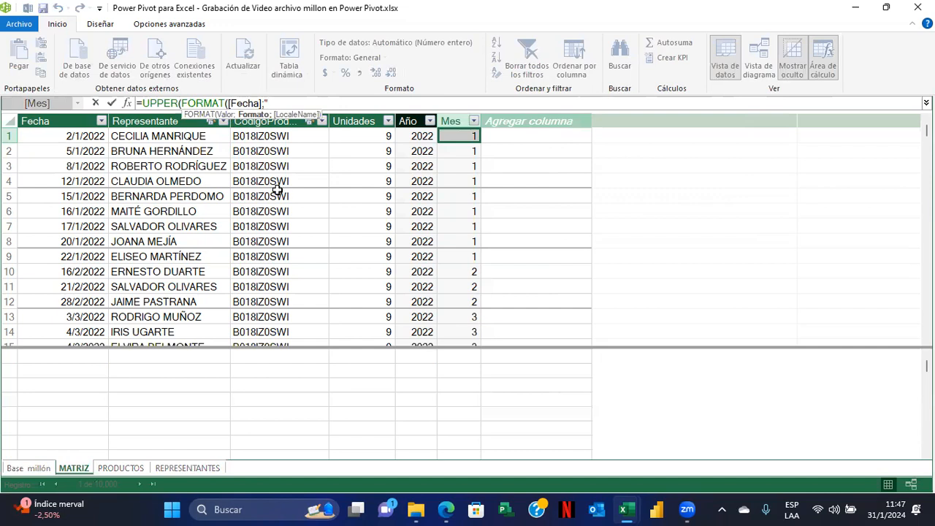
type("mmmm")
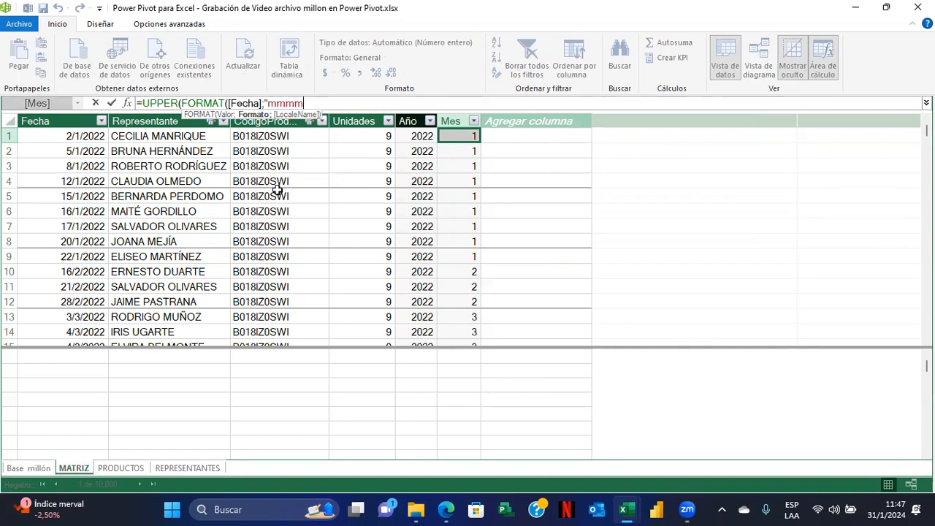
type("\")")
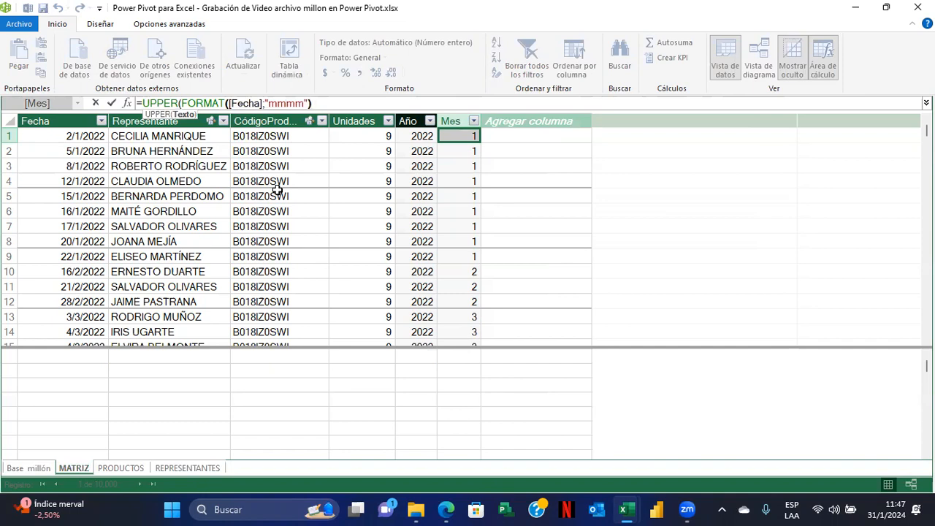
type(")")
key("Return")
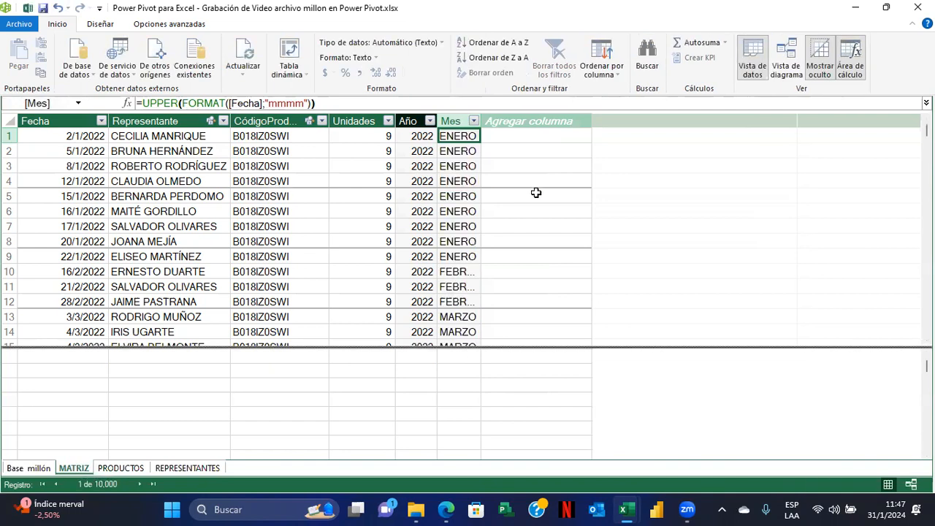
left_click(524, 138)
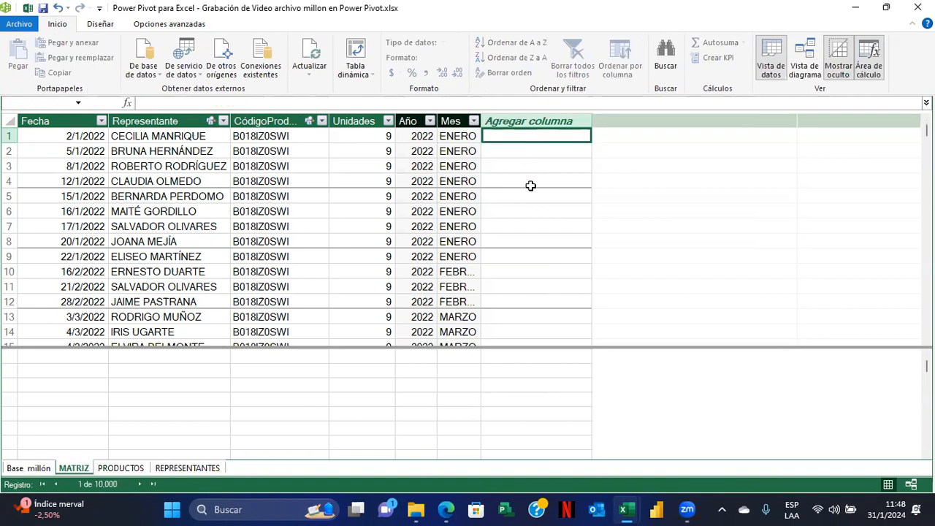
Begin a calculated column formula beside Mes with the UPPER function and a FORMAT function nested inside it.
type("=")
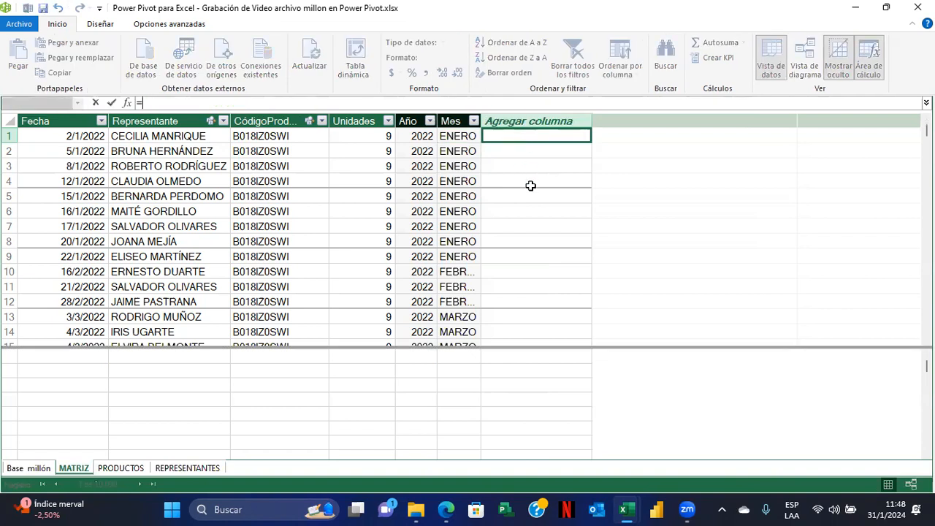
type("no")
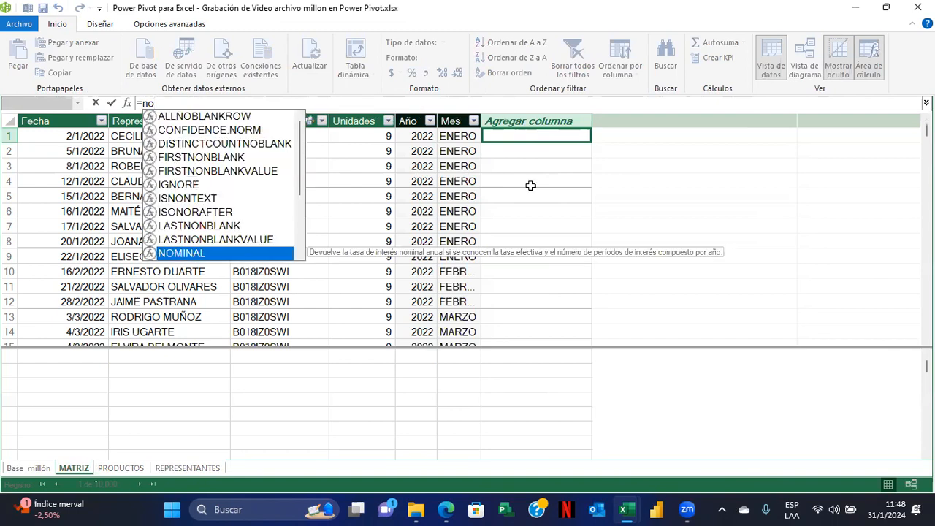
key("BackSpace")
key("BackSpace")
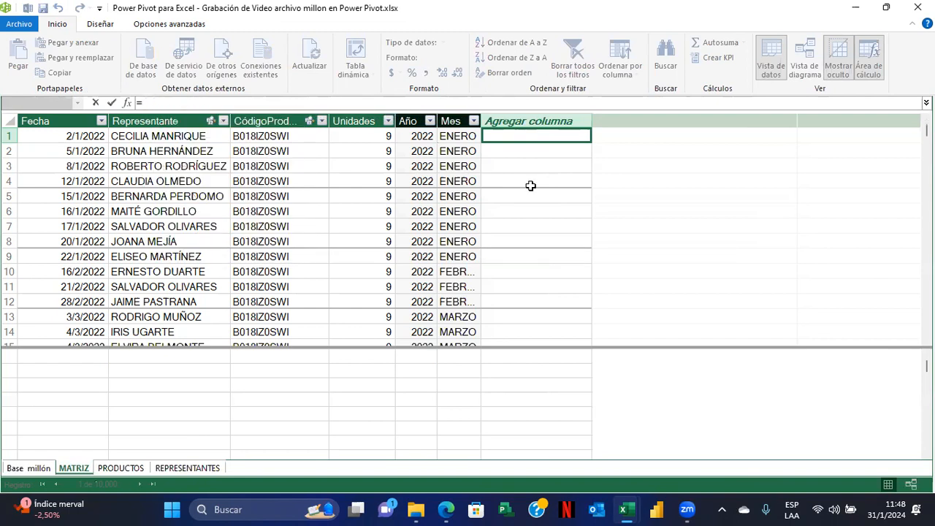
type("upp")
key("Tab")
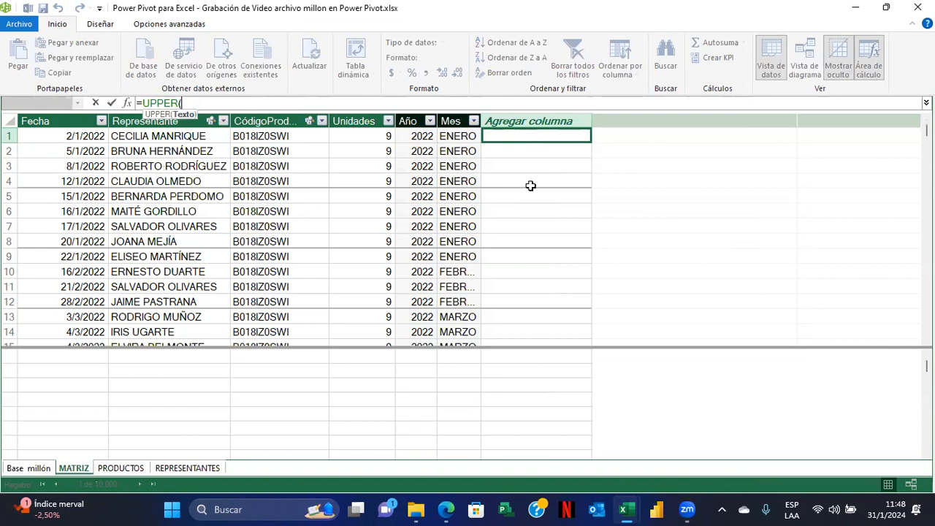
type("form")
key("Tab")
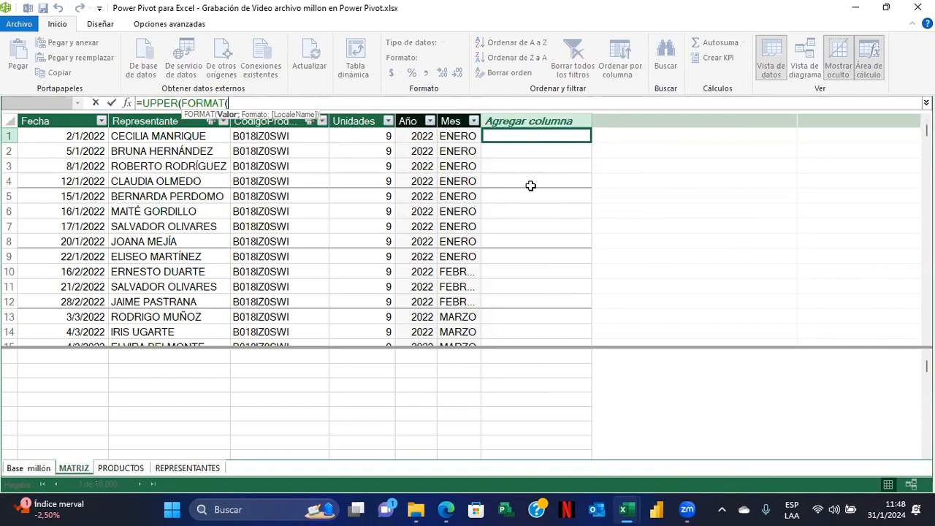
Complete the new column's formula as =UPPER(FORMAT([Fecha];"dddd")) and apply it.
type("fec")
key("Tab")
type(";\"")
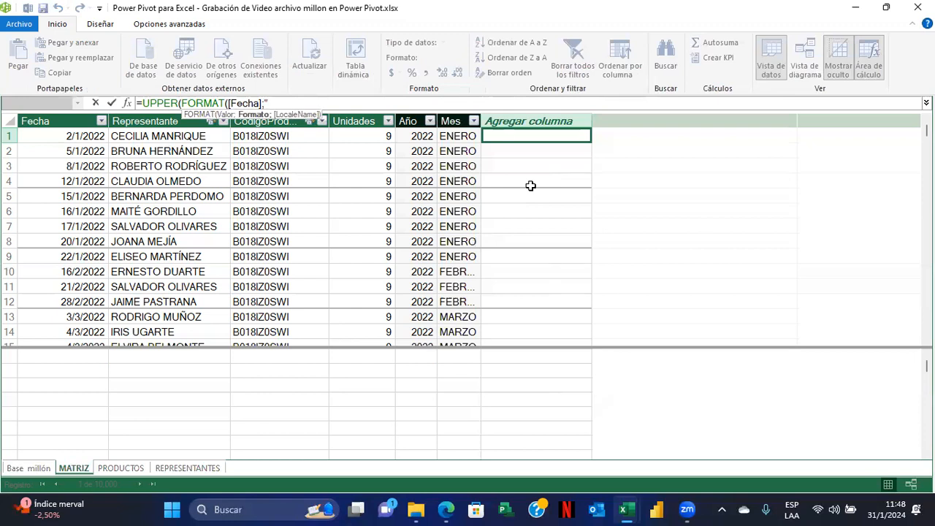
type("dddd\")")
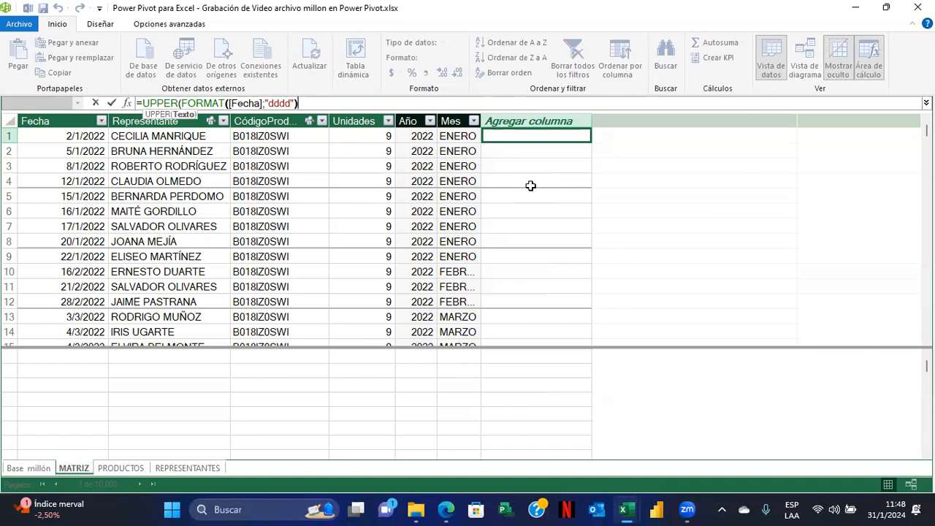
type(")")
key("Return")
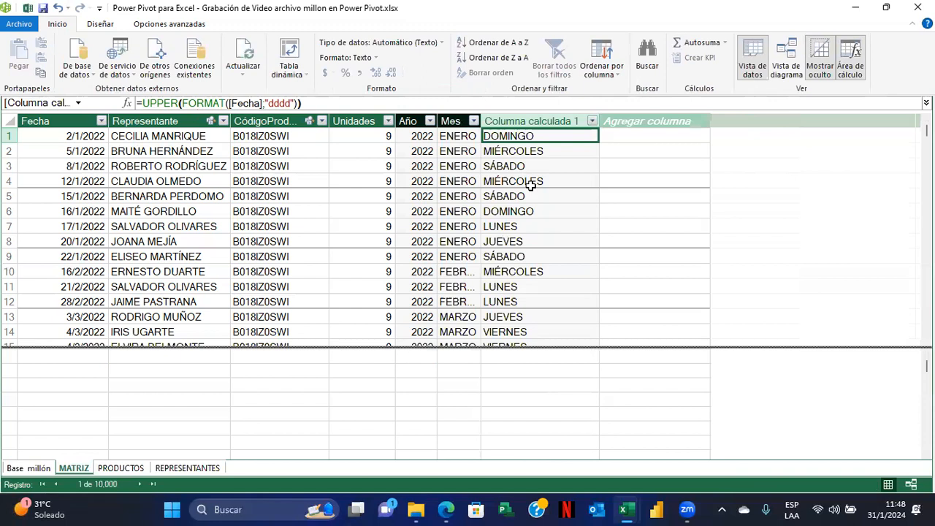
Rename the new weekday column as Nombre de Día and select the empty column beside it.
double_click(524, 121)
type("Nombre")
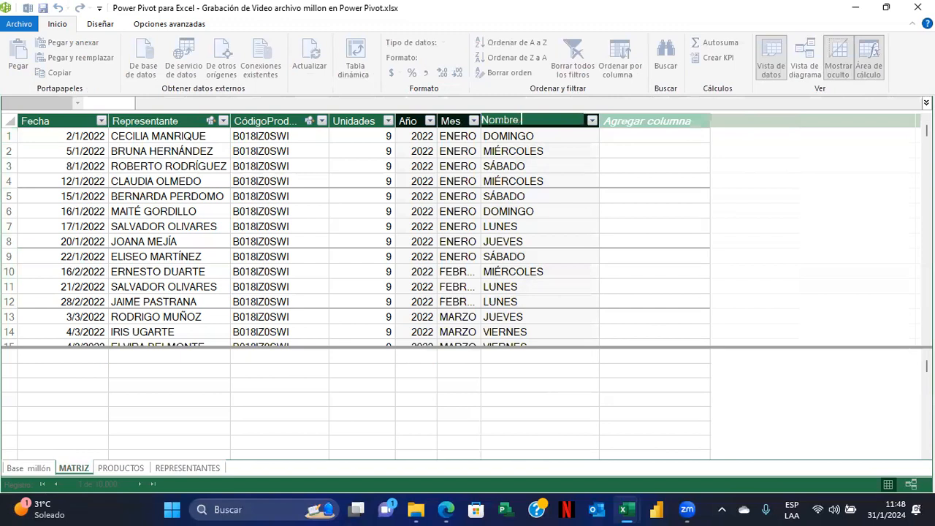
type(" de Día")
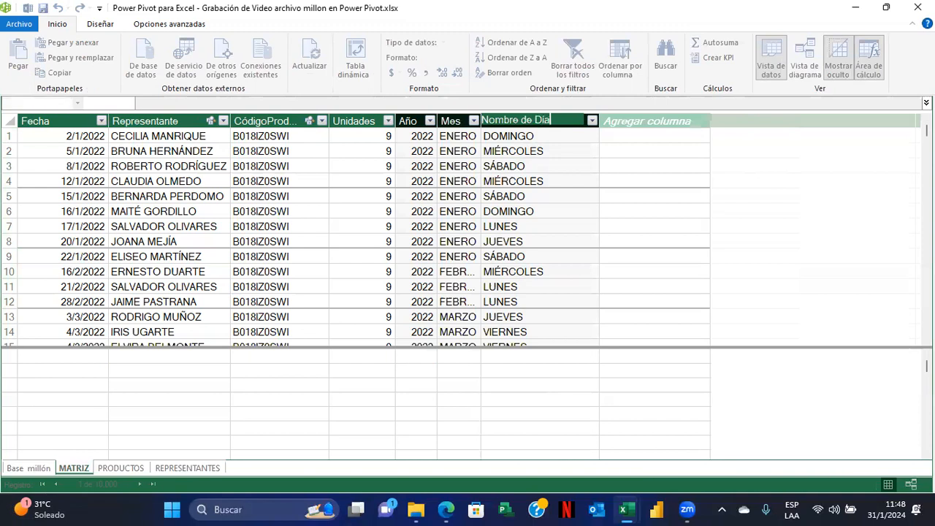
key("Return")
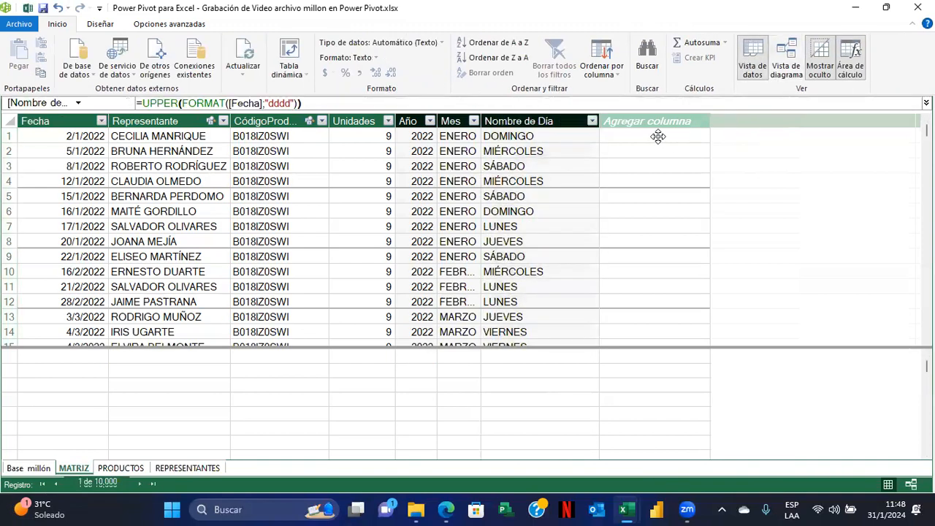
left_click(658, 137)
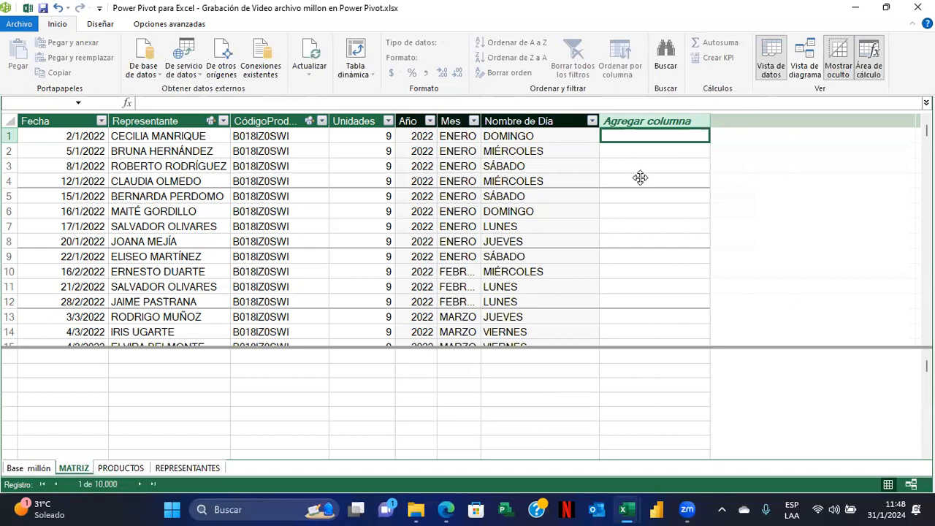
type("=")
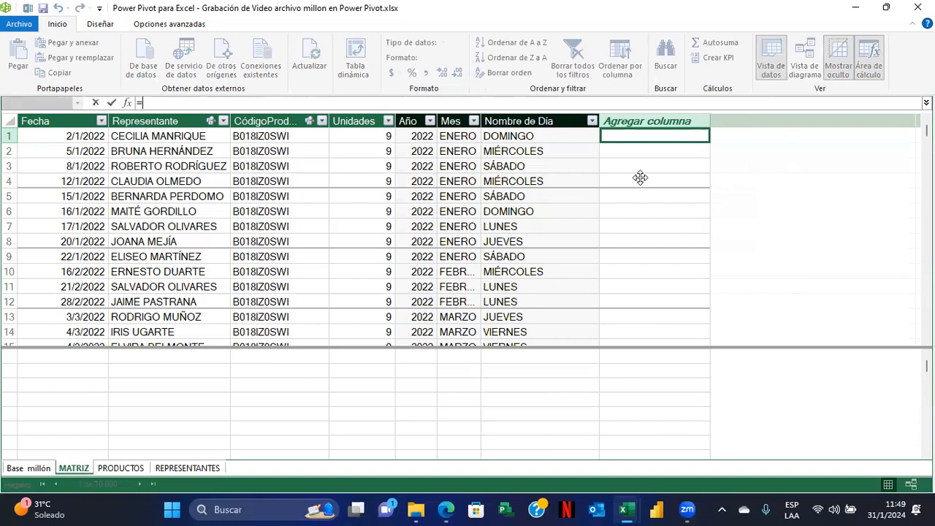
type("qa")
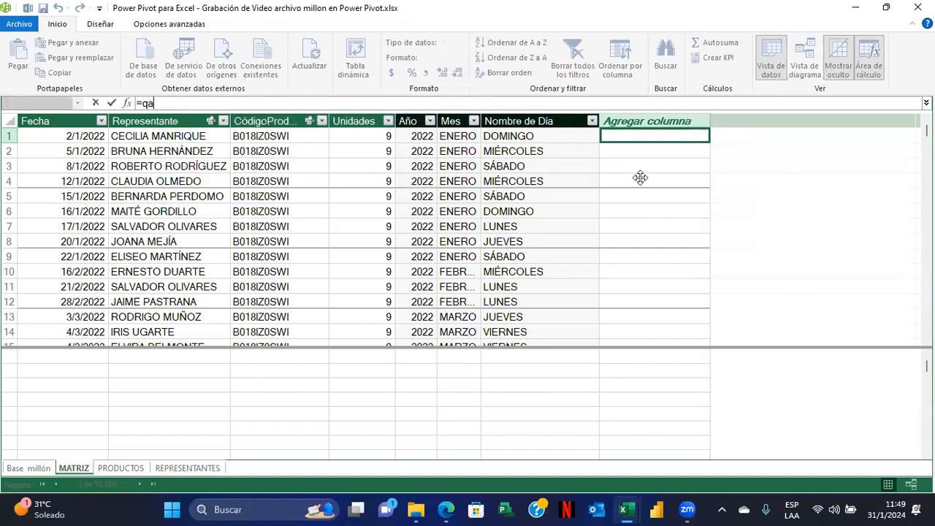
key("BackSpace")
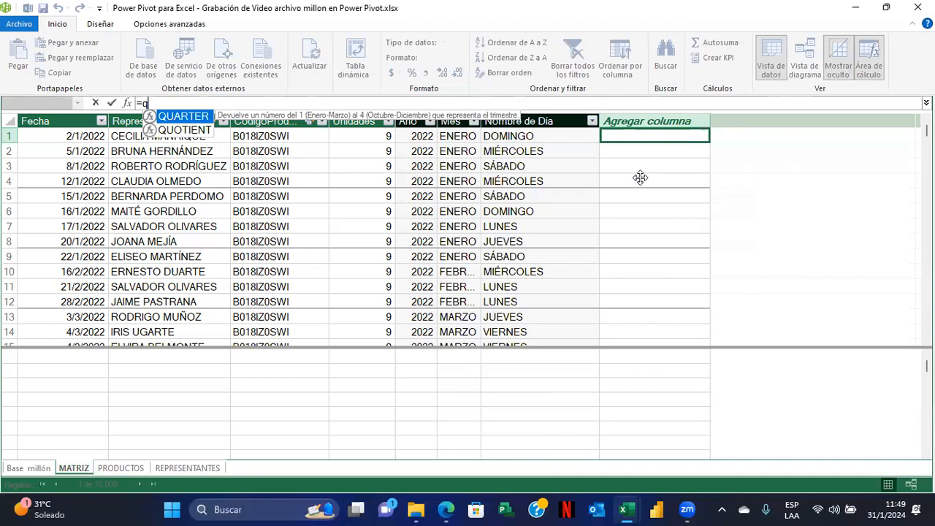
key("BackSpace")
key("BackSpace")
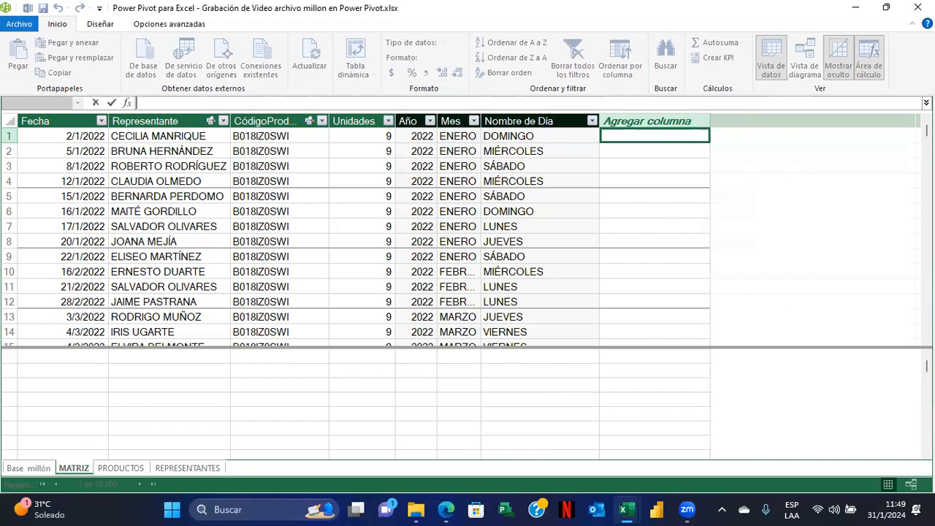
Begin a calculated column formula beside Nombre de Día with an IF function whose test starts with MONTH([Fecha]).
type("=")
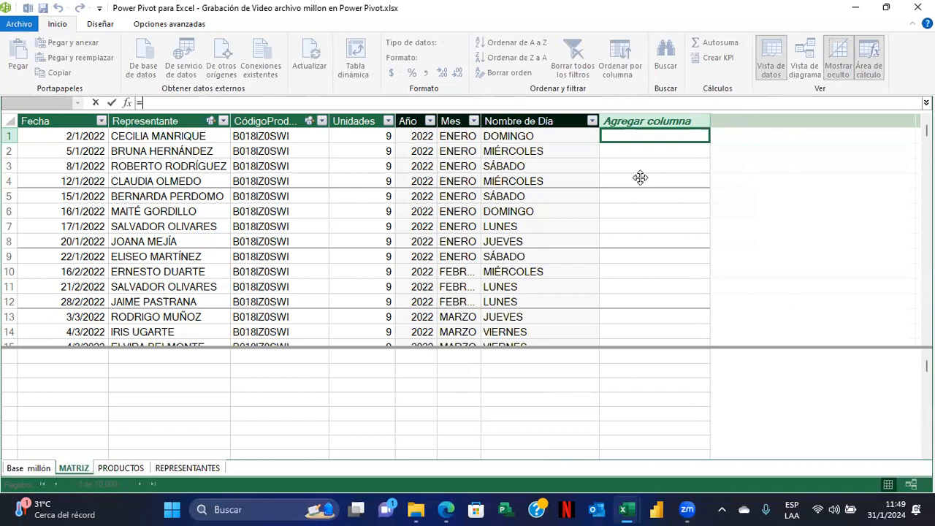
type("IF(")
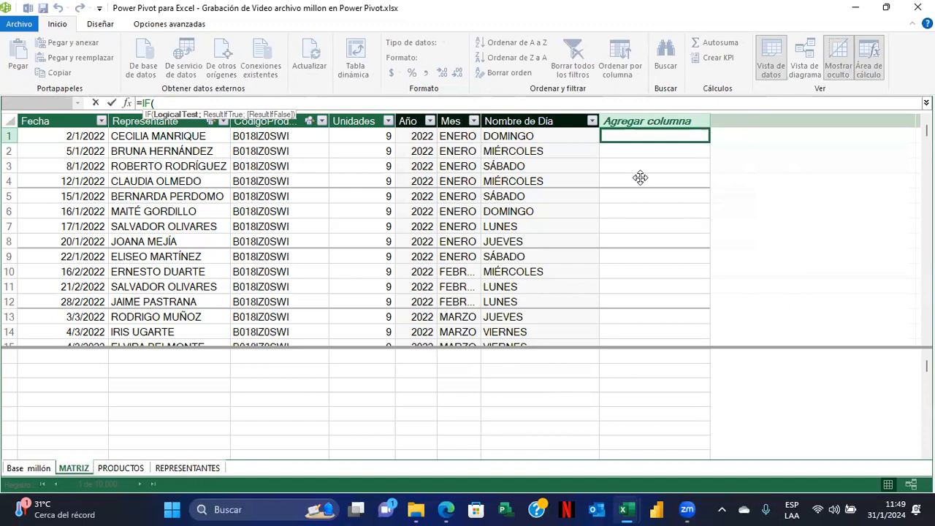
type("month")
key("Tab")
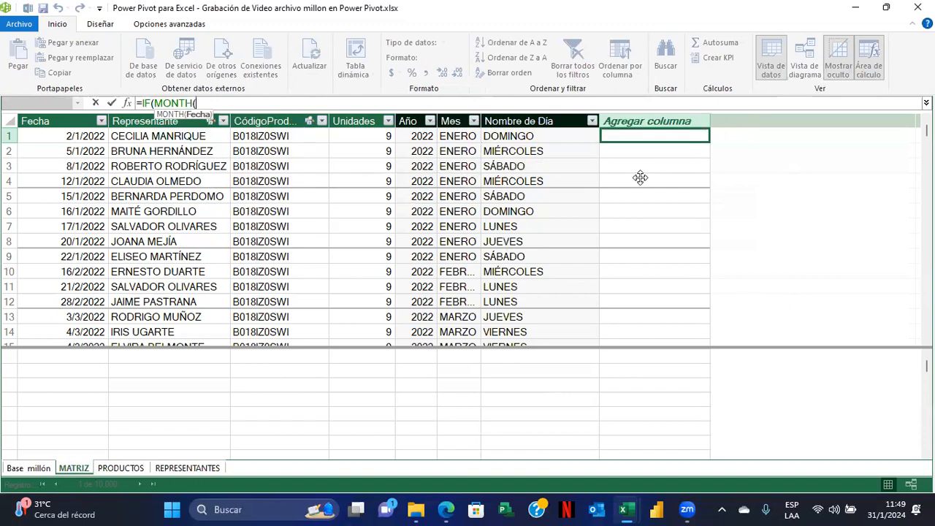
type("fe")
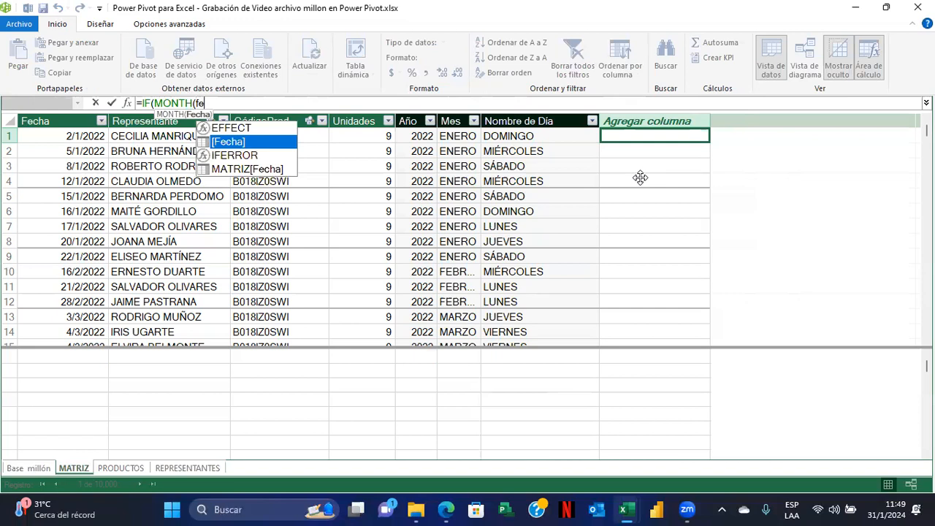
key("Tab")
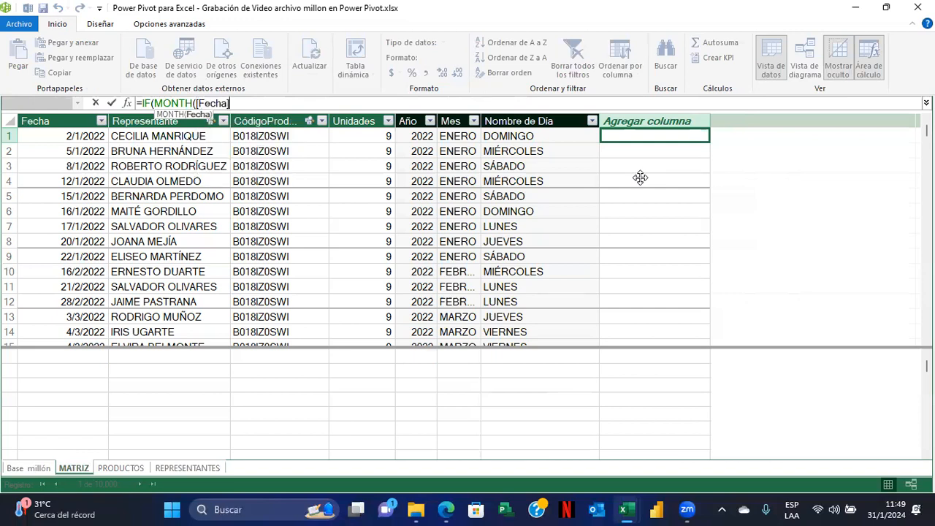
type(")")
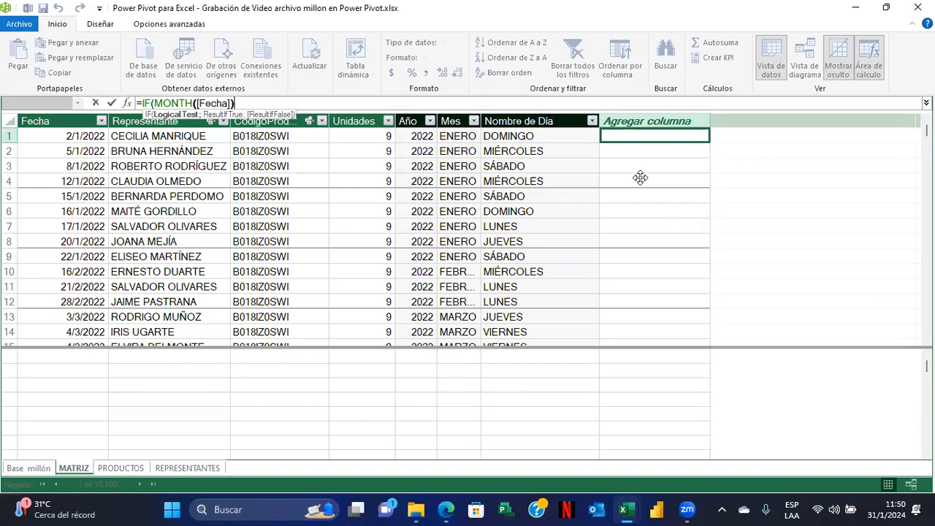
Complete the IF test as MONTH([Fecha])<4 and return "Trim 1" when it is true.
type("<")
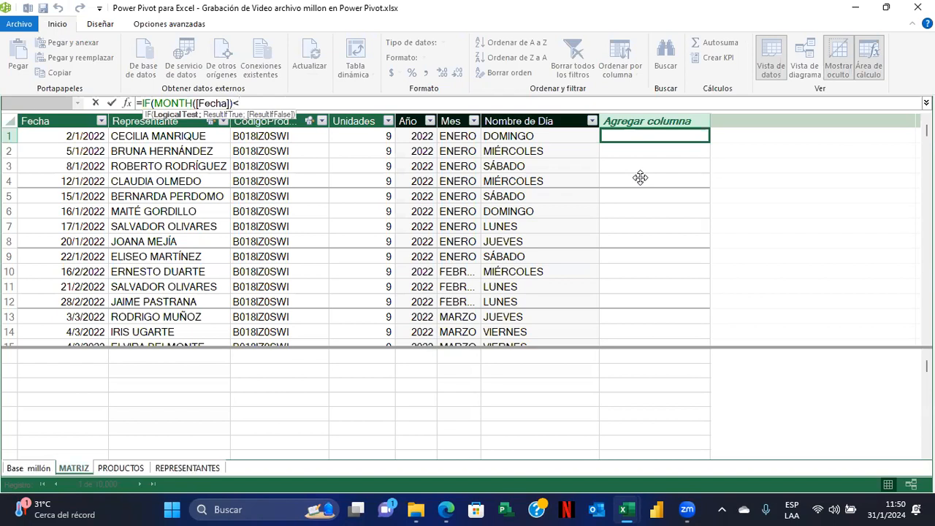
type("=3")
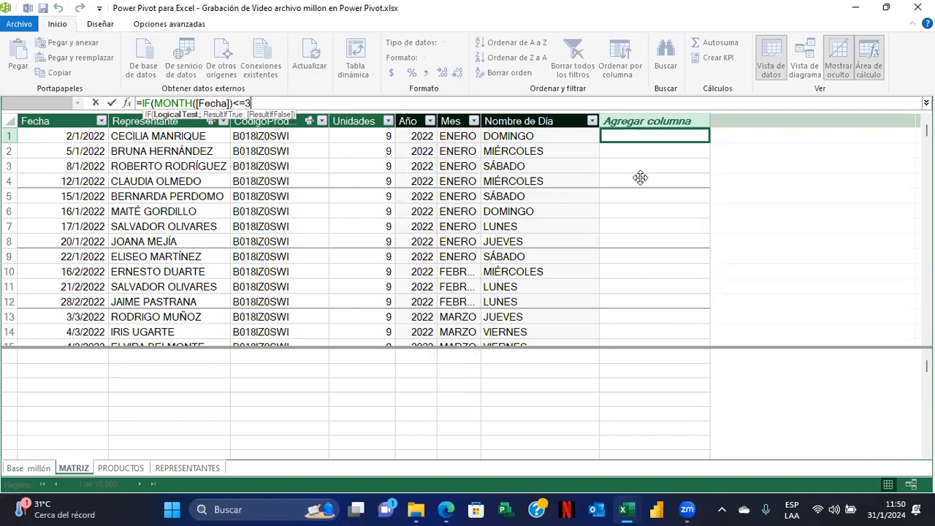
key("BackSpace")
key("BackSpace")
type("4")
type(";")
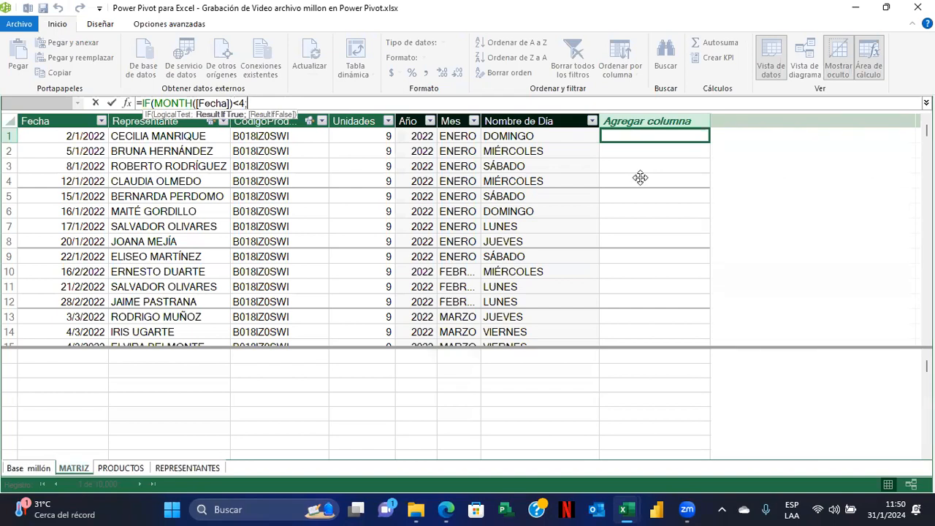
type("\"Trim 1\"")
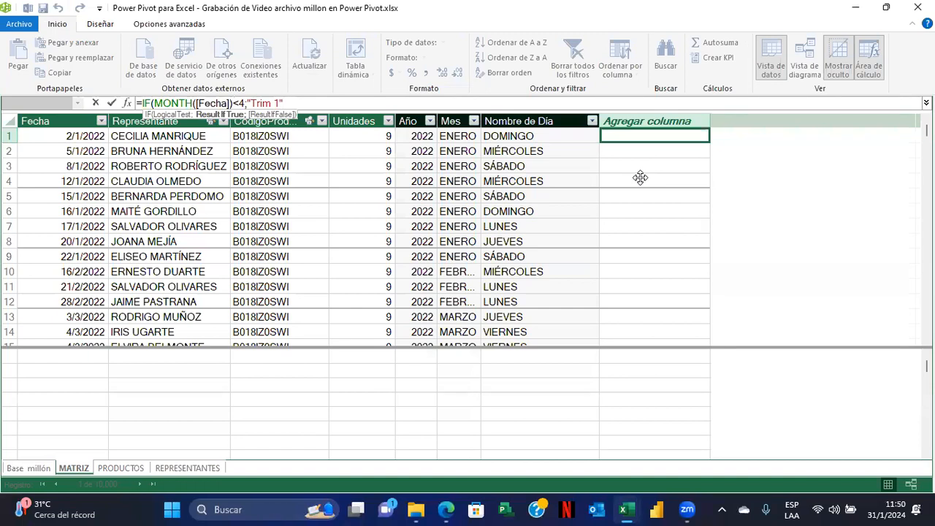
type(";")
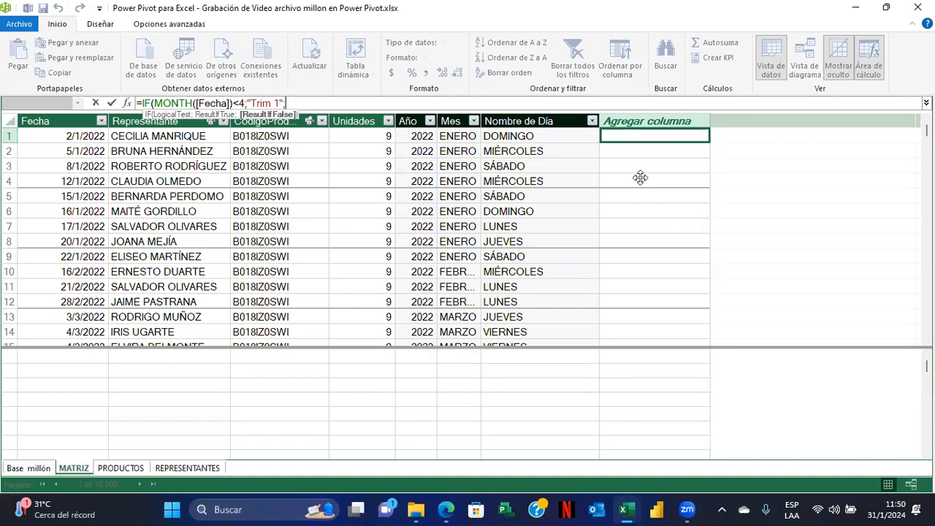
Nest a second IF as the false result, testing MONTH([Fecha])<7 and returning "Trim 2" when true.
type("IF(")
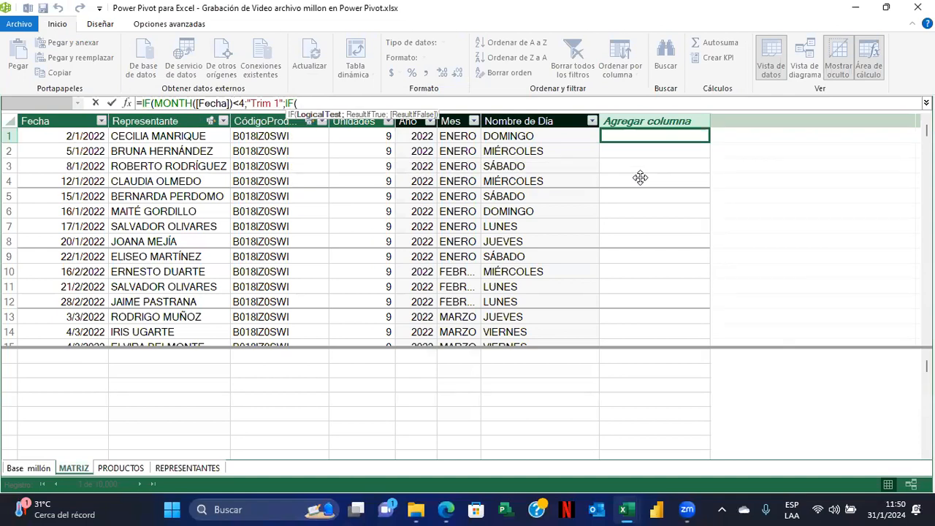
type("mon")
key("Tab")
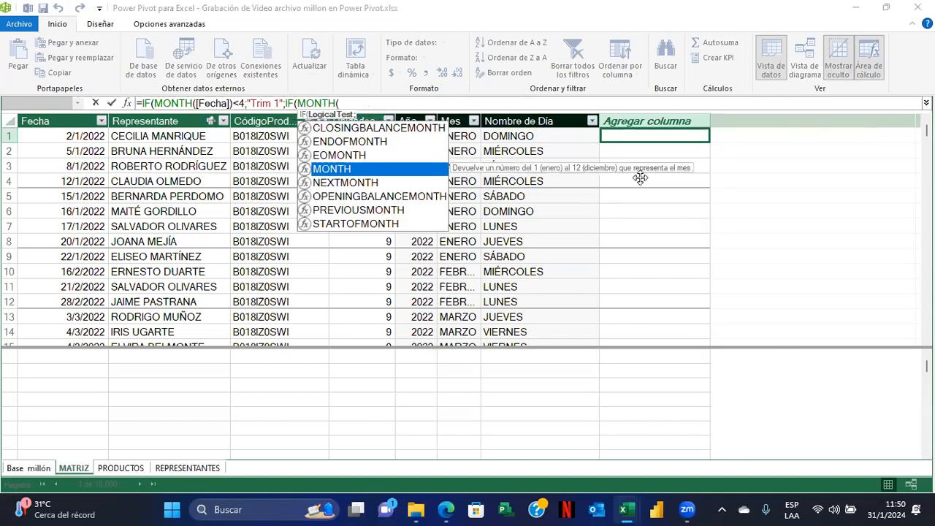
type("fech")
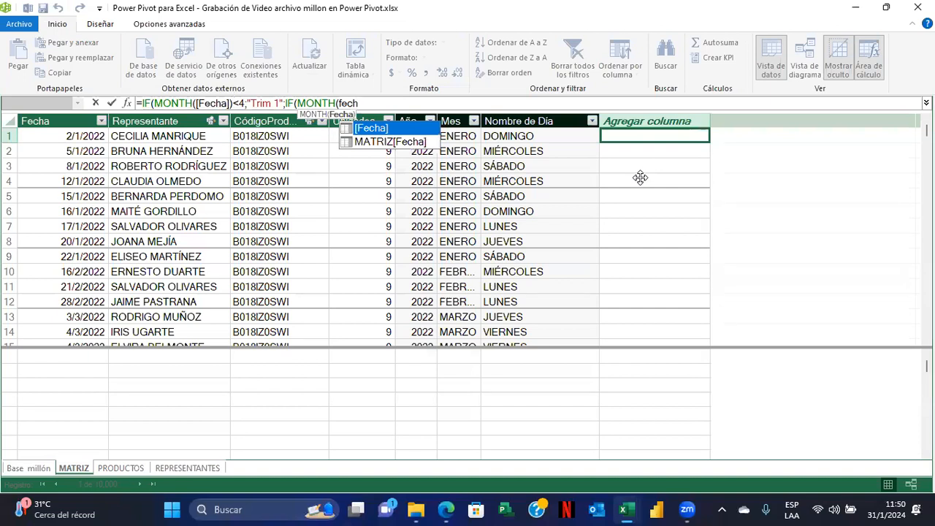
key("Tab")
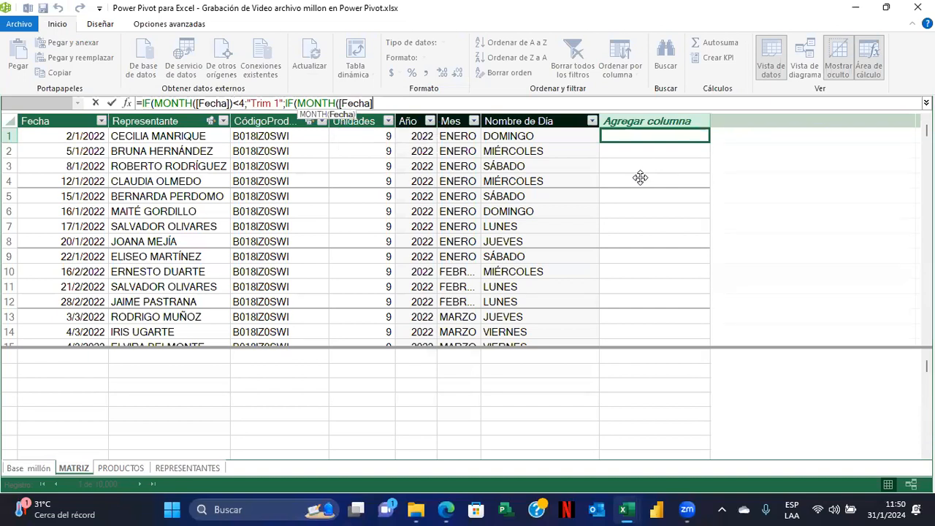
type(")")
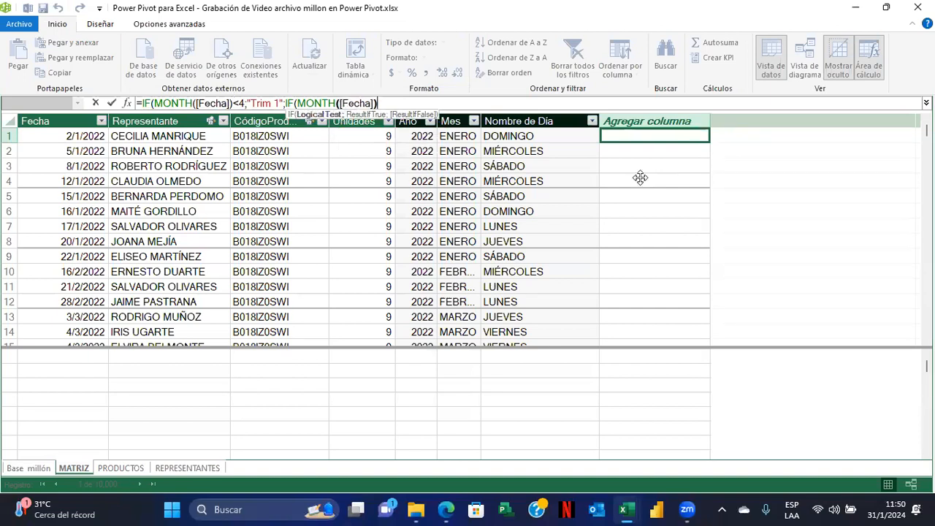
type("<")
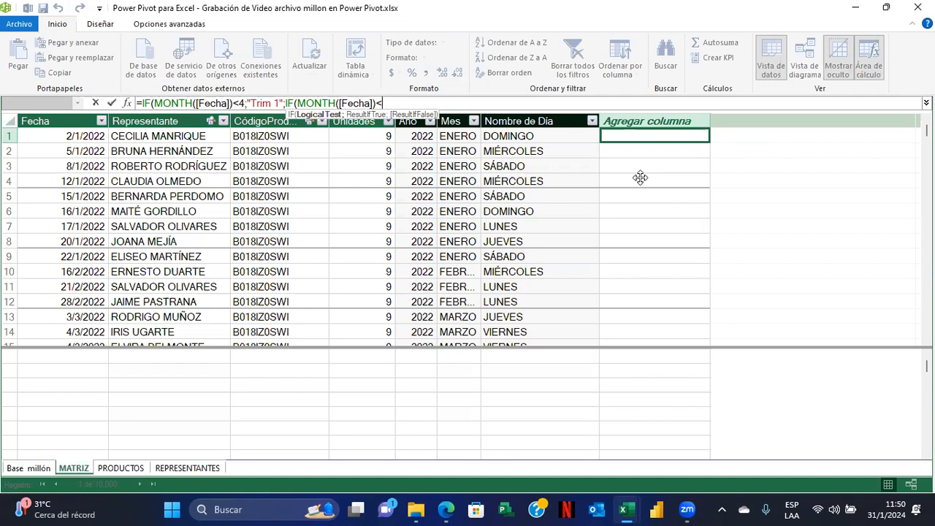
type("7")
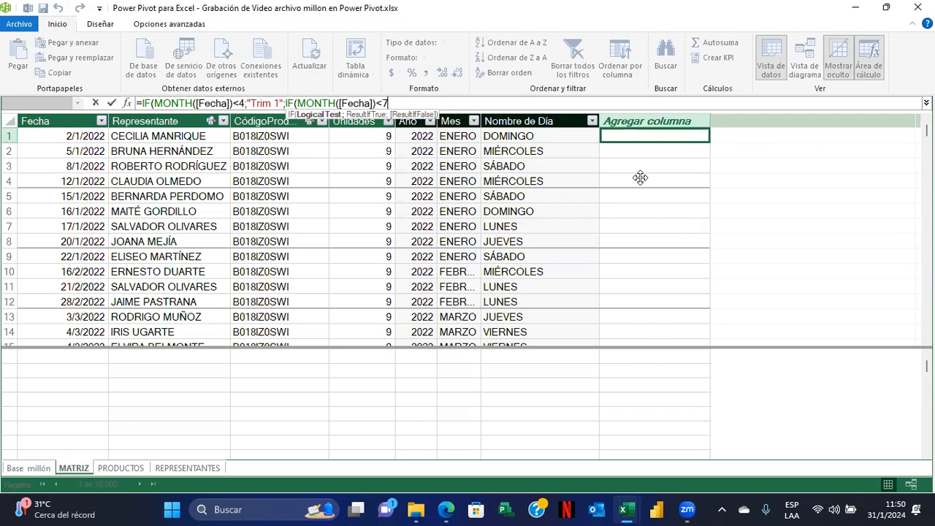
type(";\"Trim")
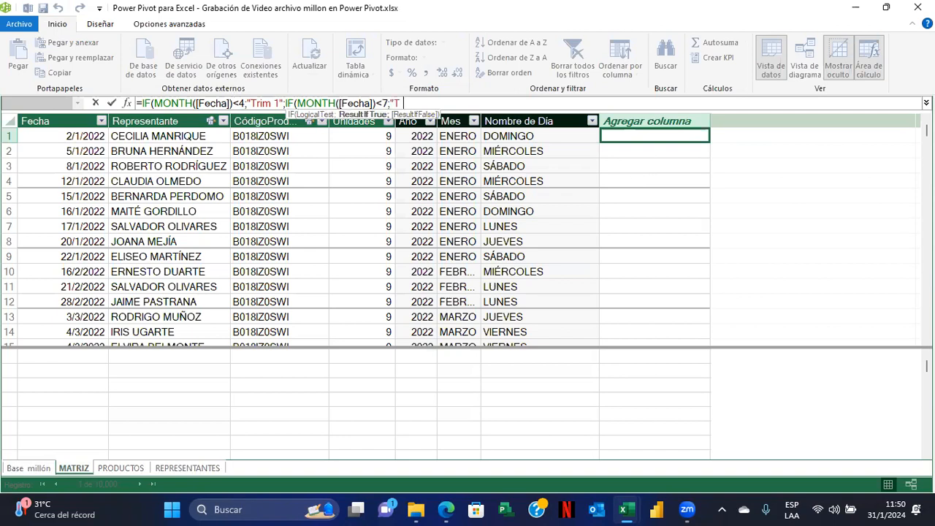
type(" 2\";")
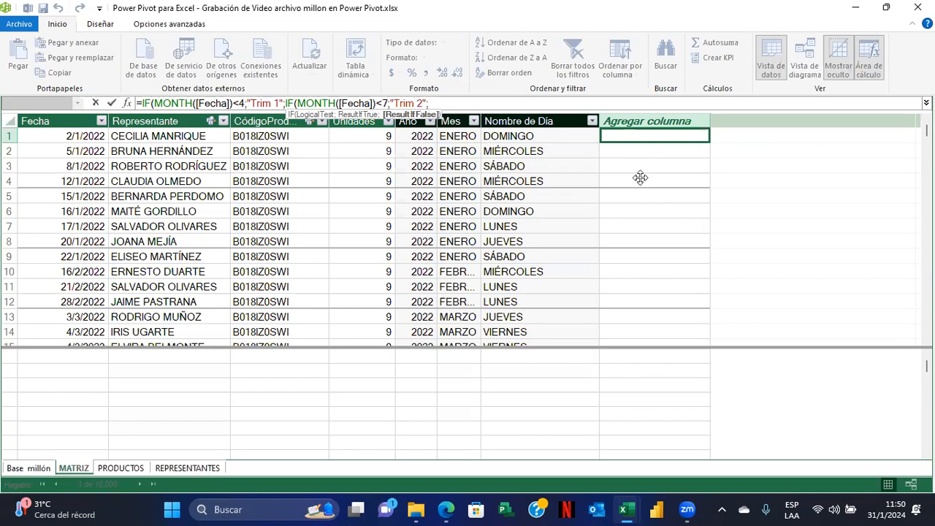
Nest a third IF as the next false result, testing MONTH([Fecha])<10 and returning "Trim 3" when true.
type("IF(")
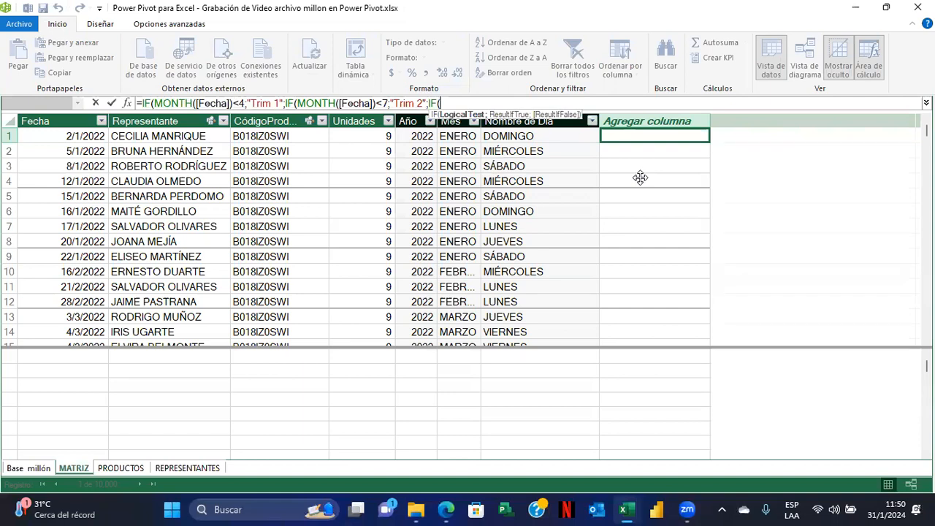
type("mont")
key("Tab")
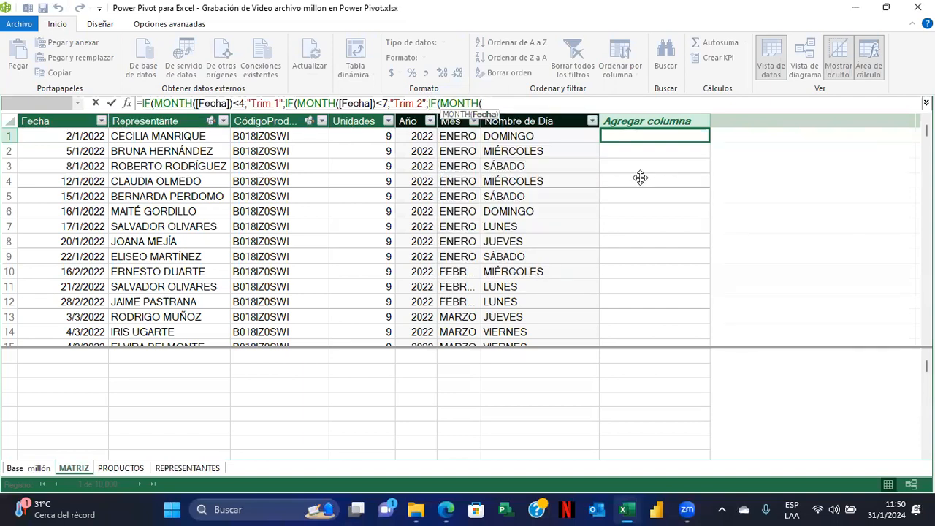
type("fe")
key("Tab")
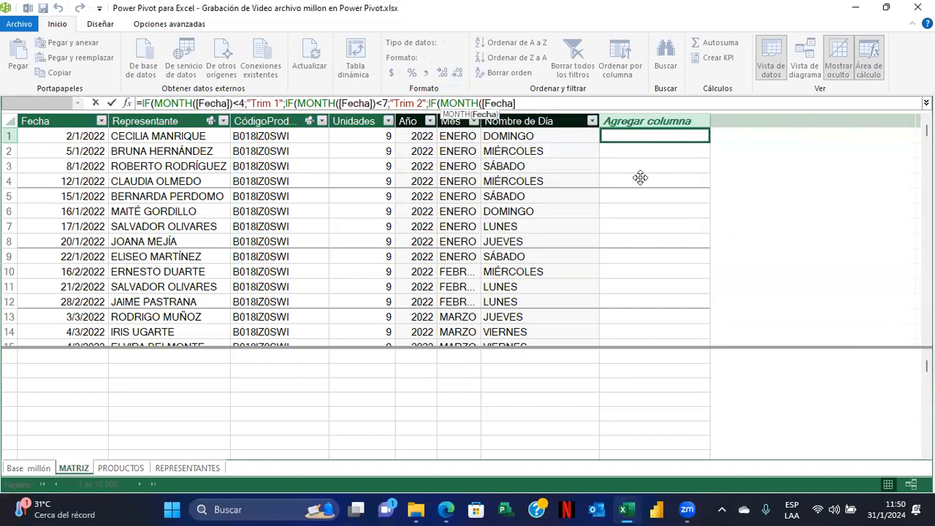
type(")<")
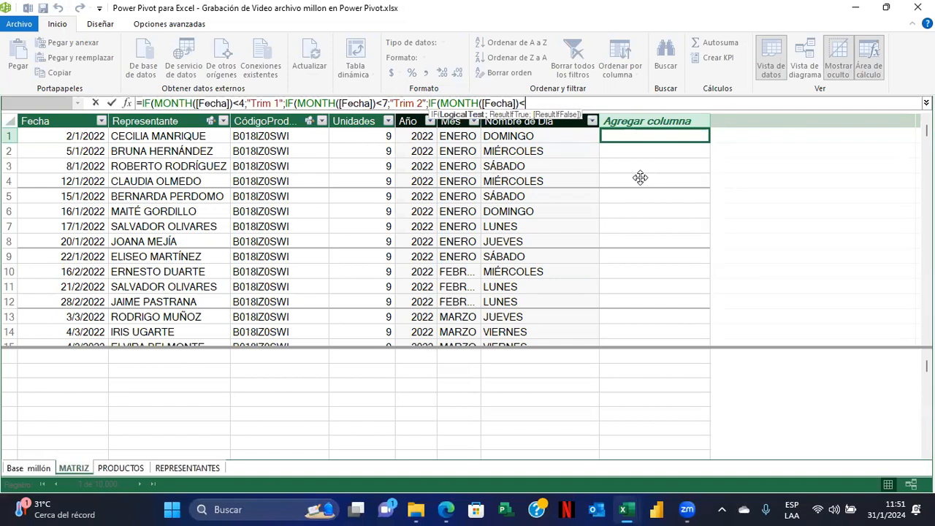
type("10")
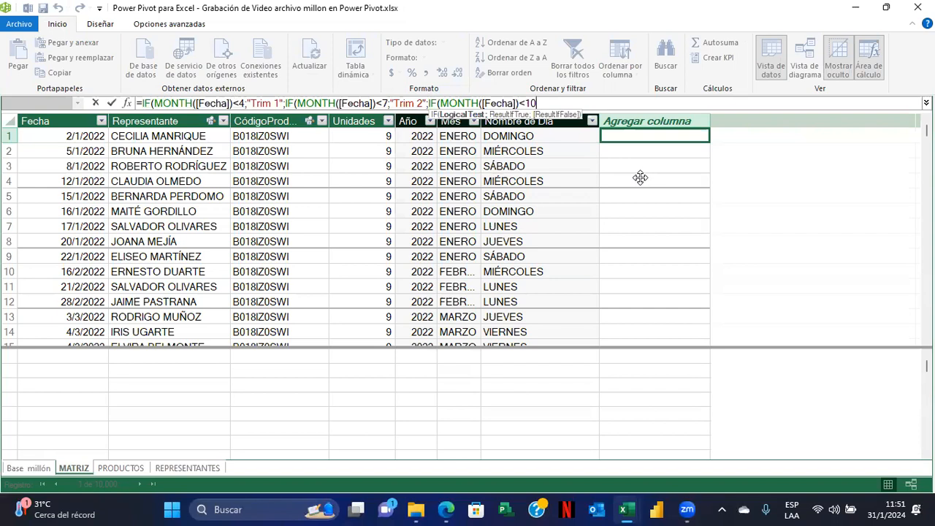
type(";\"")
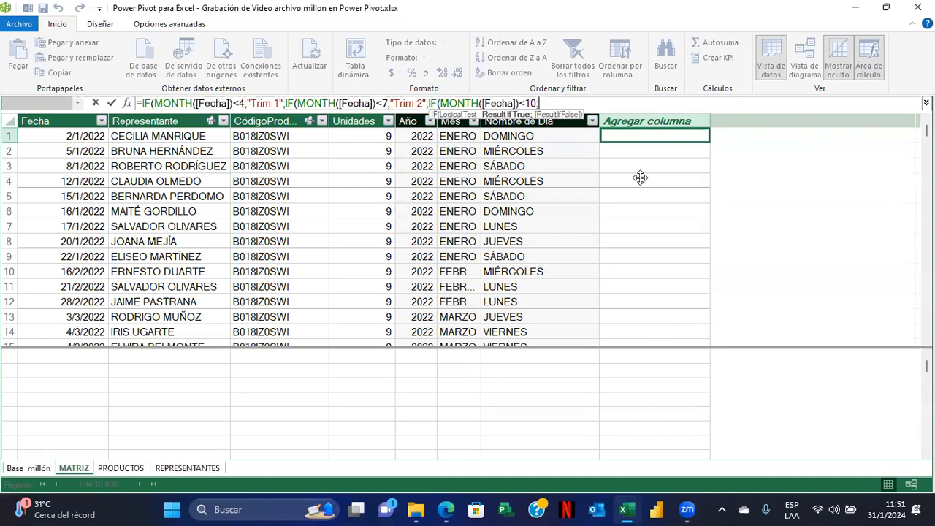
type("Trim")
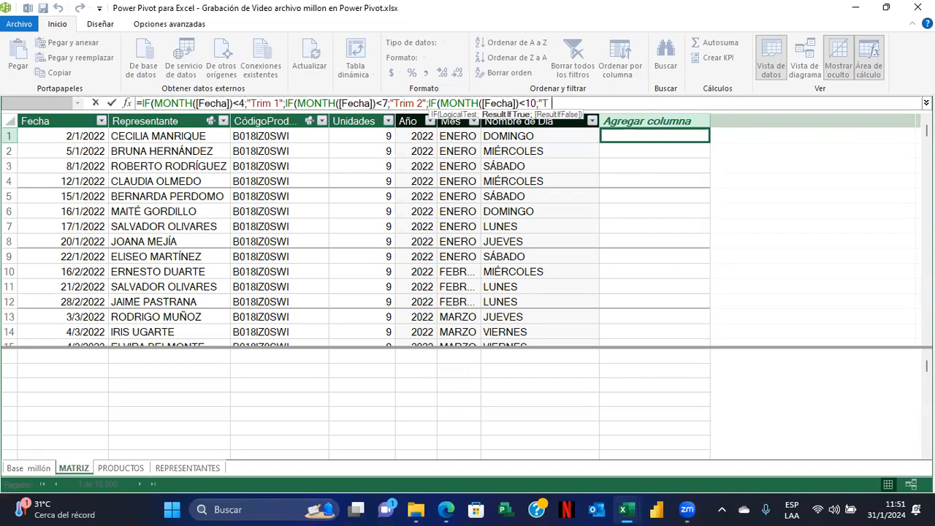
type(" 3\";")
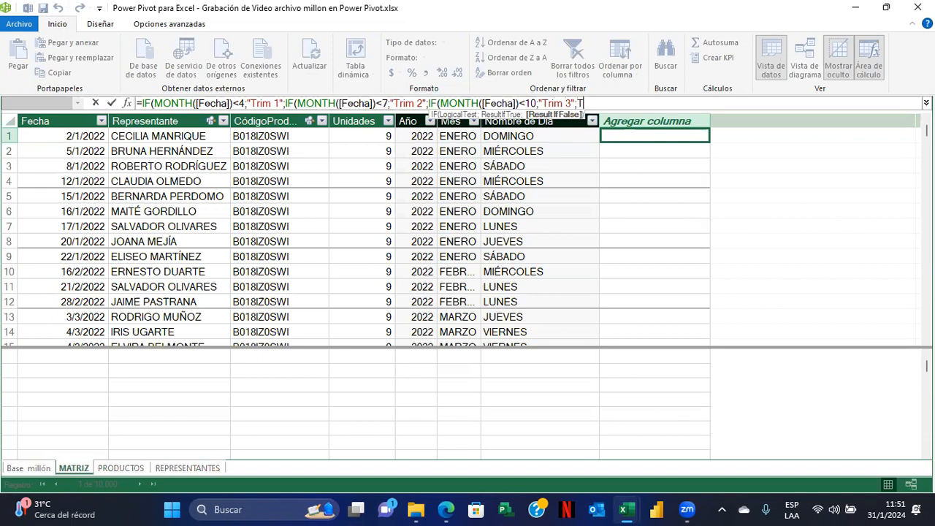
Finish the nested IF formula with "Trim 4" as the final false result, close all three functions and apply it.
type("Tr")
key("BackSpace")
key("BackSpace")
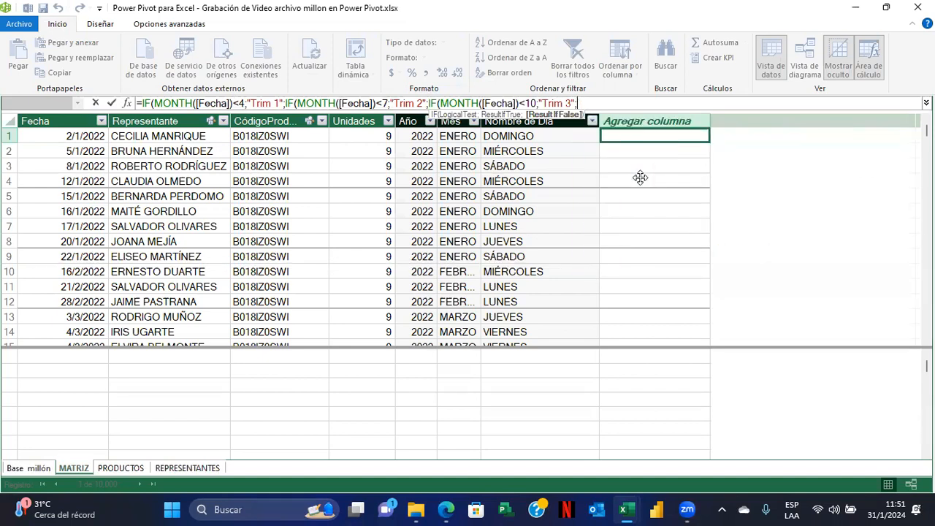
type("\"Trim")
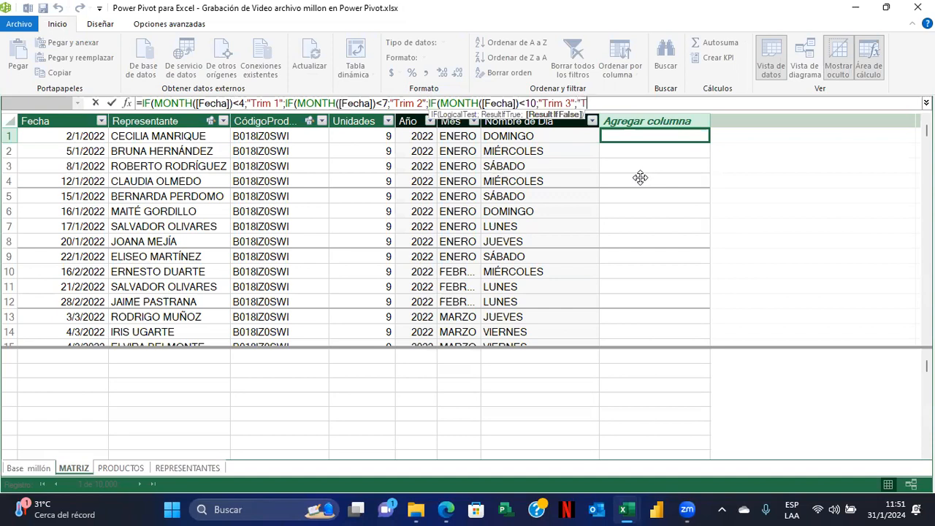
type("4\")))")
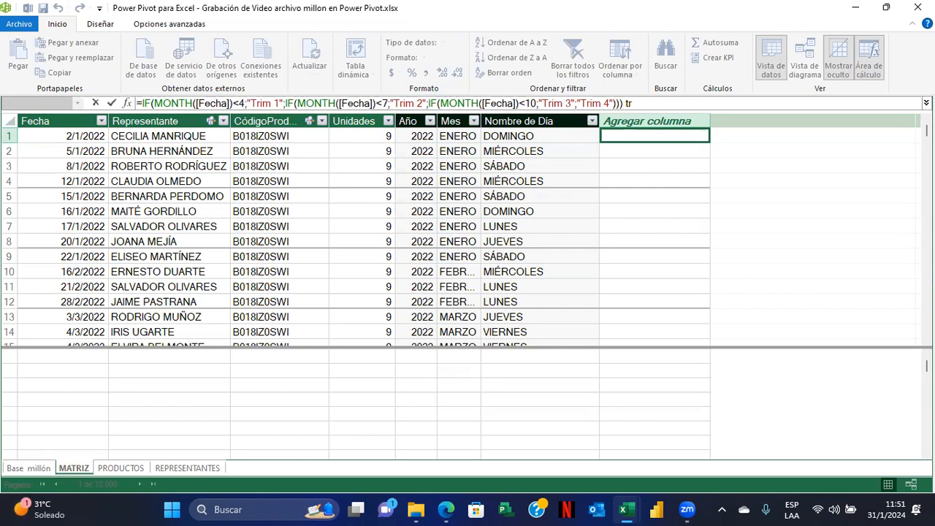
key("BackSpace")
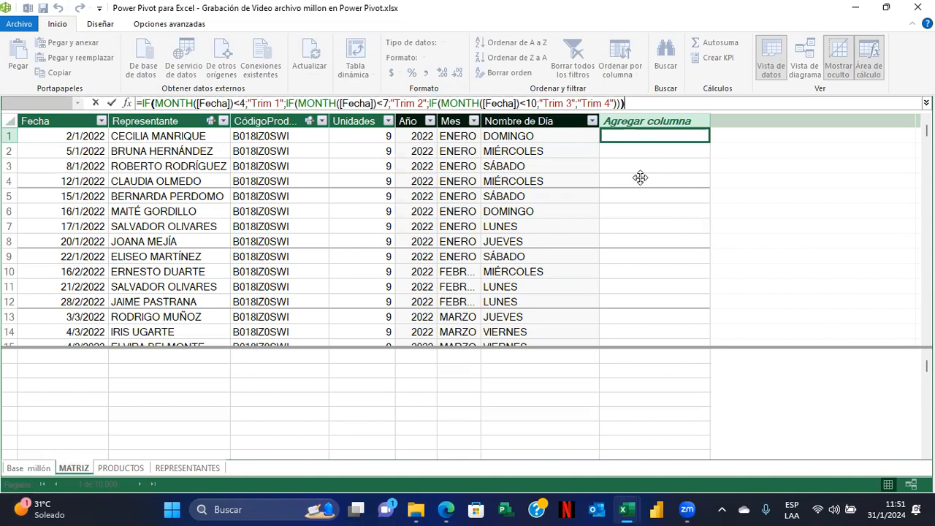
key("Return")
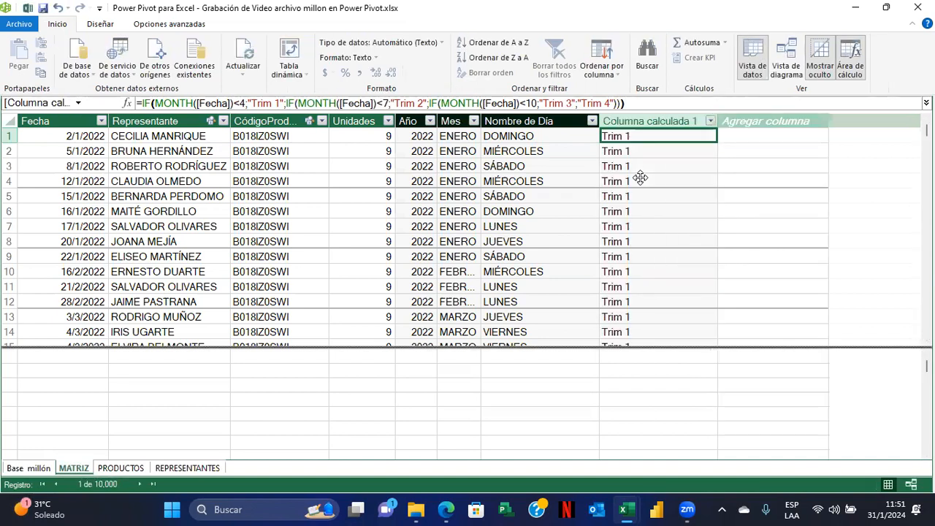
Rename the new calculated quarter column as Trimestre.
double_click(661, 121)
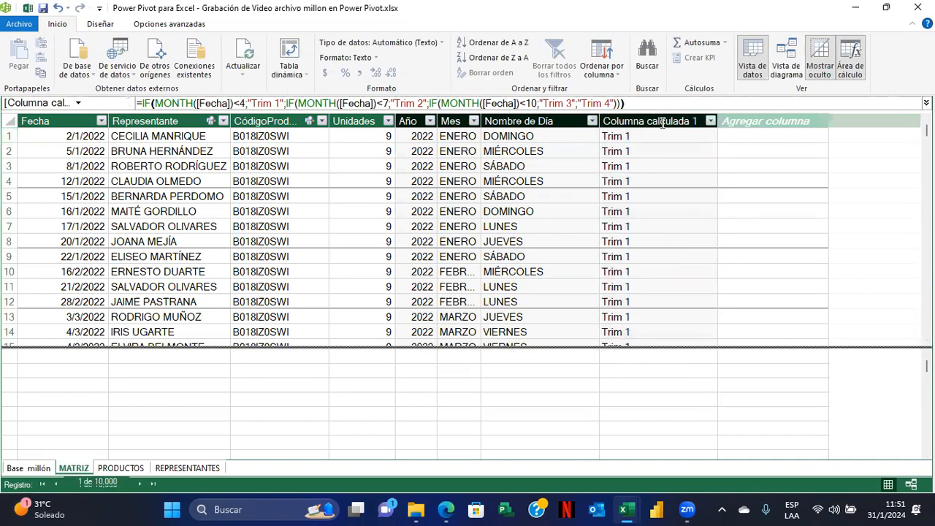
type("Trimestre")
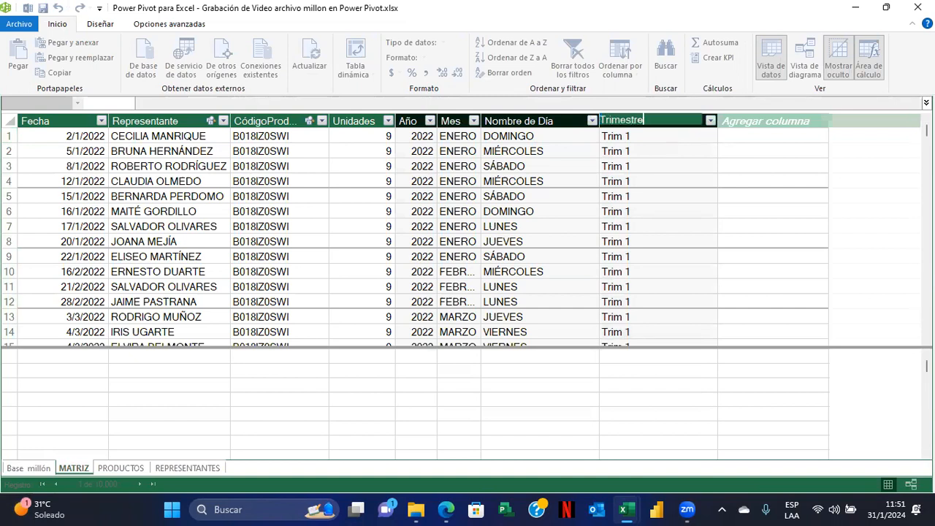
key("Return")
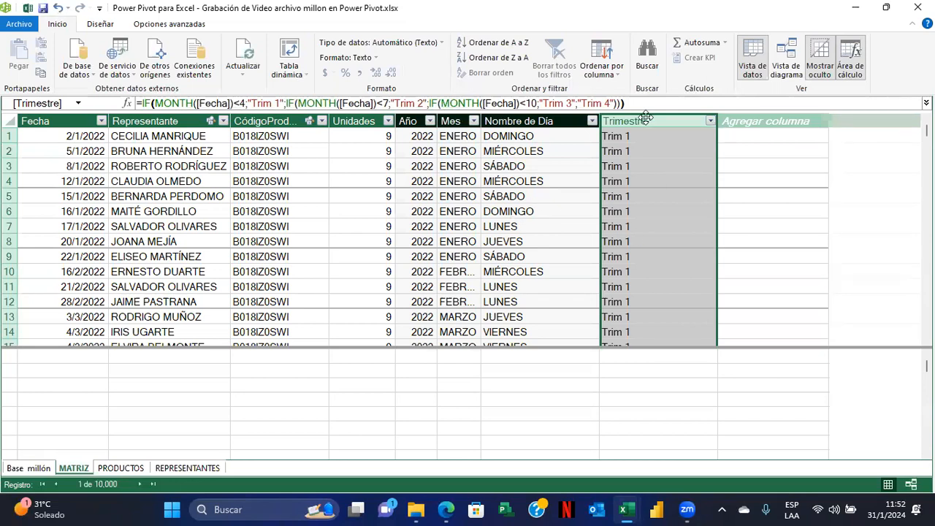
Move the Trimestre column between Año and Mes and fit its width to the contents.
left_click_drag(646, 118, 455, 117)
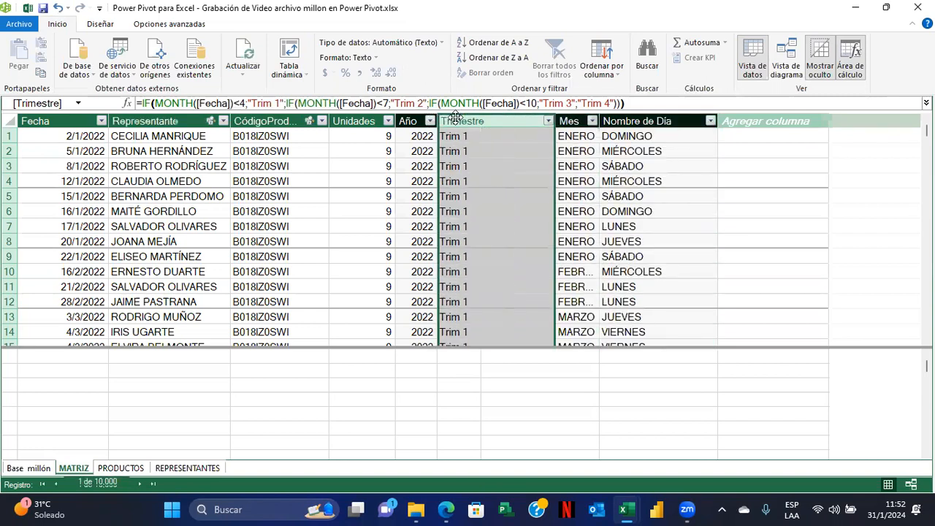
double_click(555, 120)
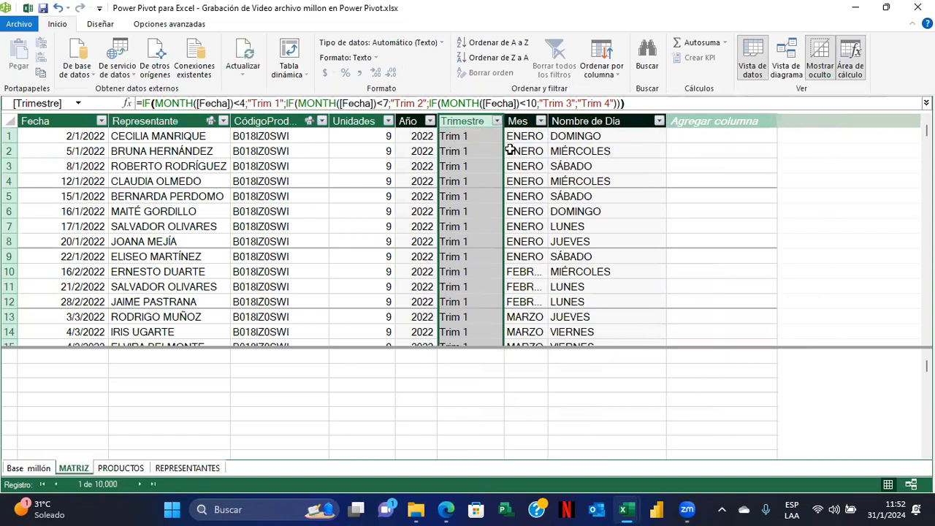
Add a calculated column to MATRIZ with =WEEKDAY([Fecha];2), numbering weekdays from Monday=1 through Sunday=7.
left_click(687, 119)
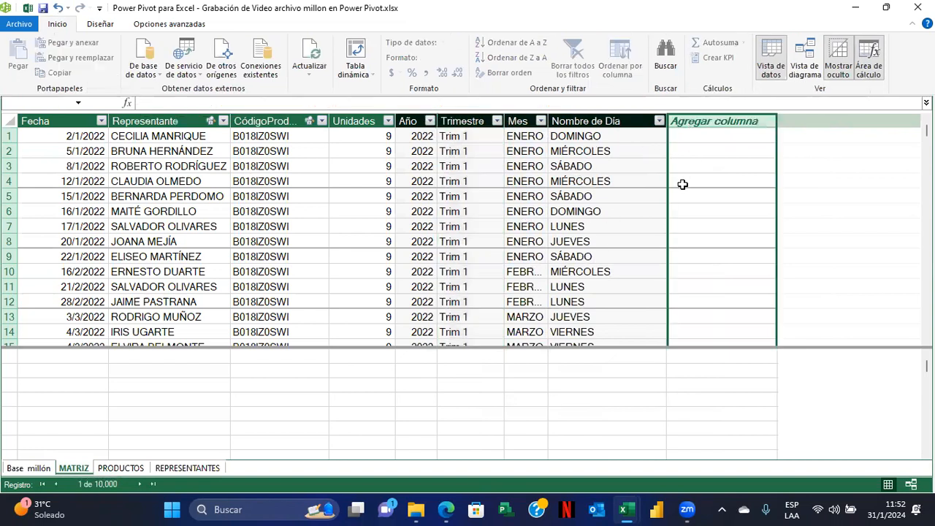
type("=")
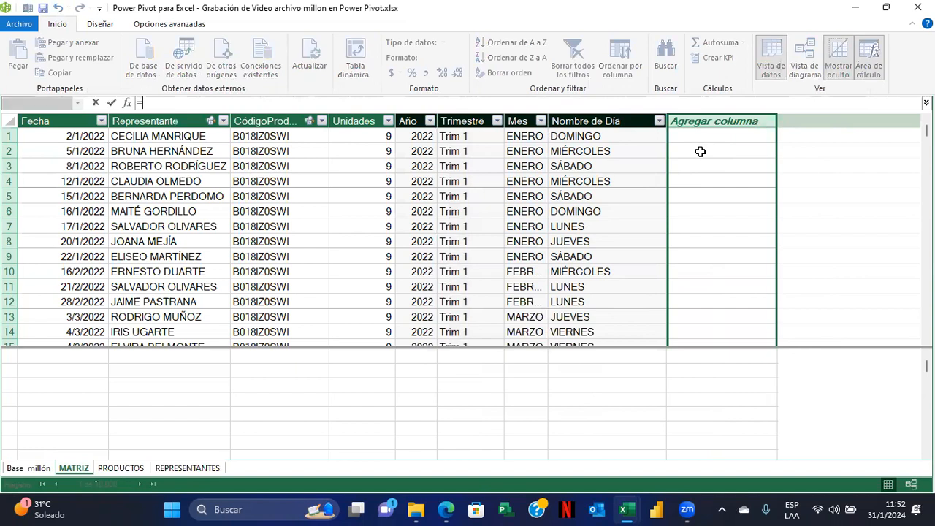
type("wee")
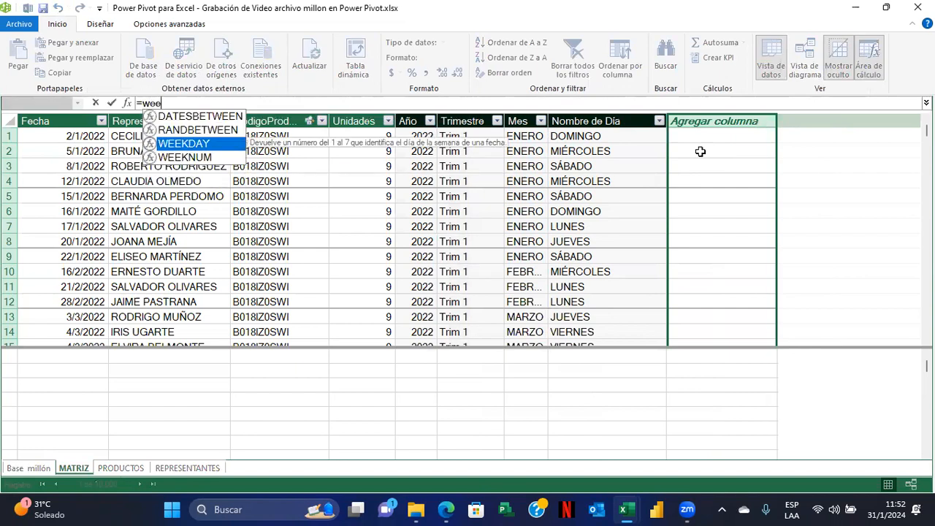
key("Tab")
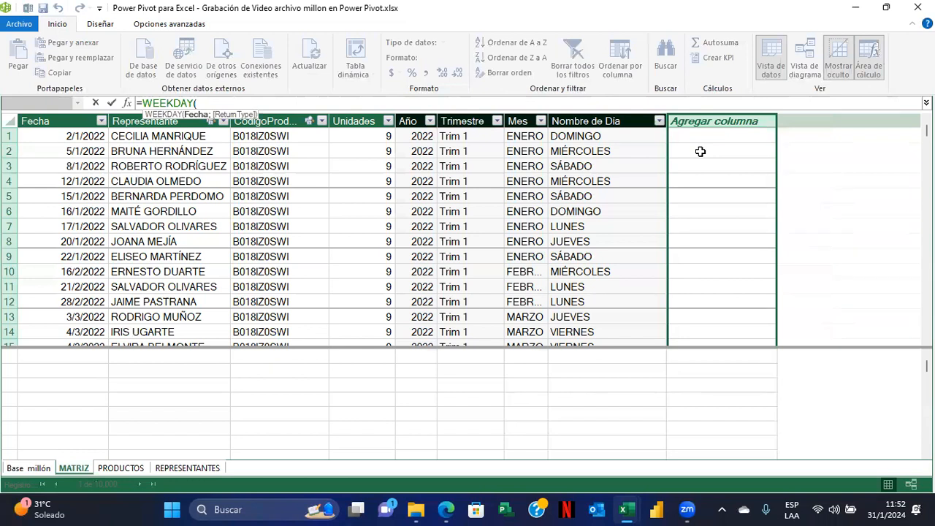
type("[Fe")
key("Tab")
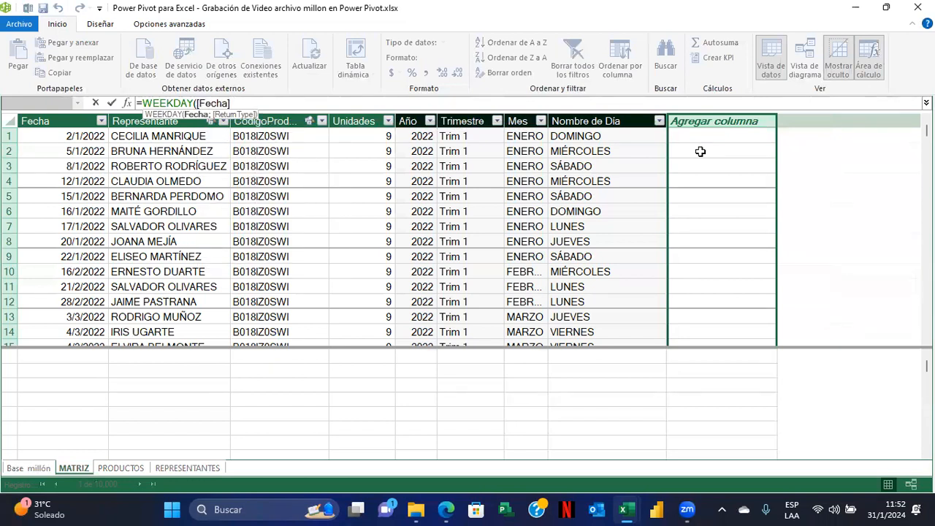
type(";")
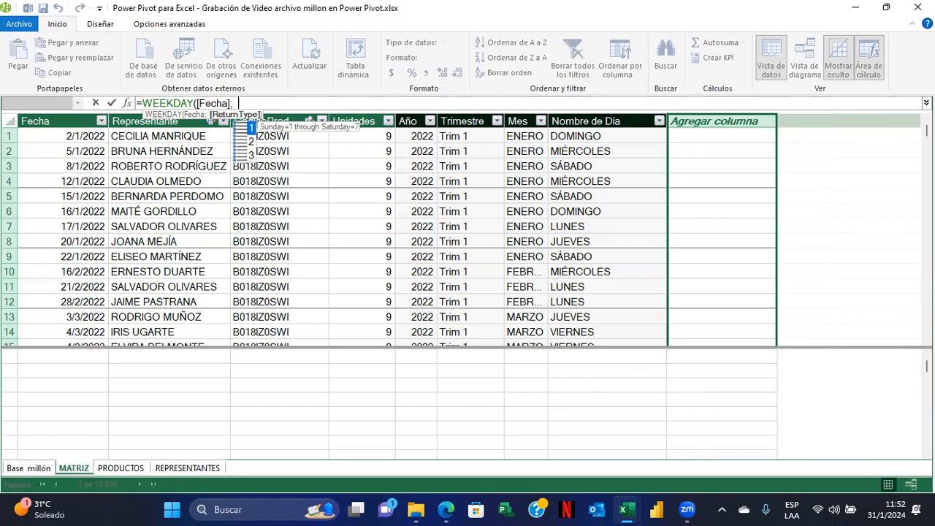
type("2")
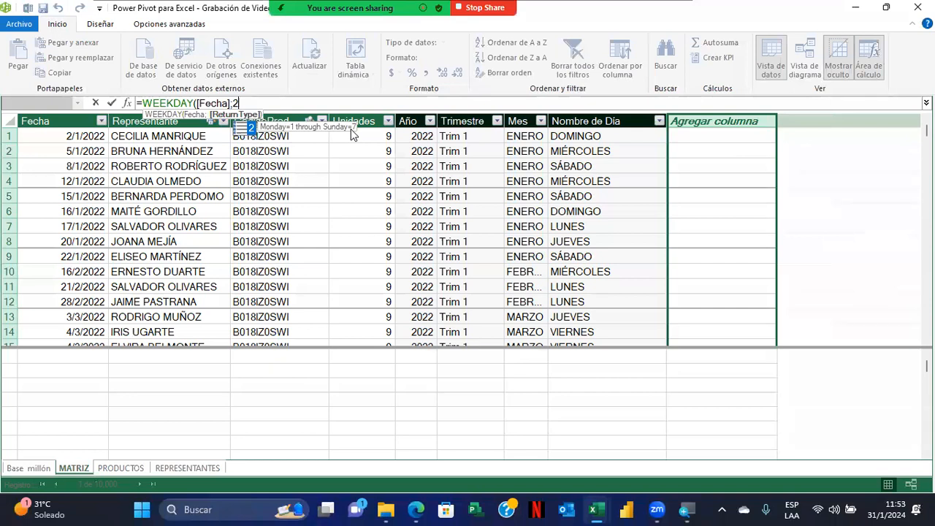
type(")")
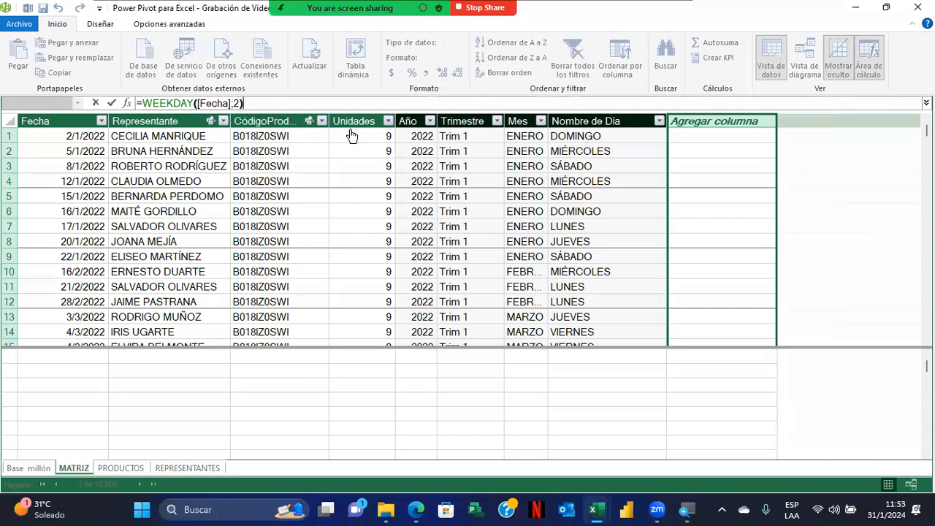
key("Return")
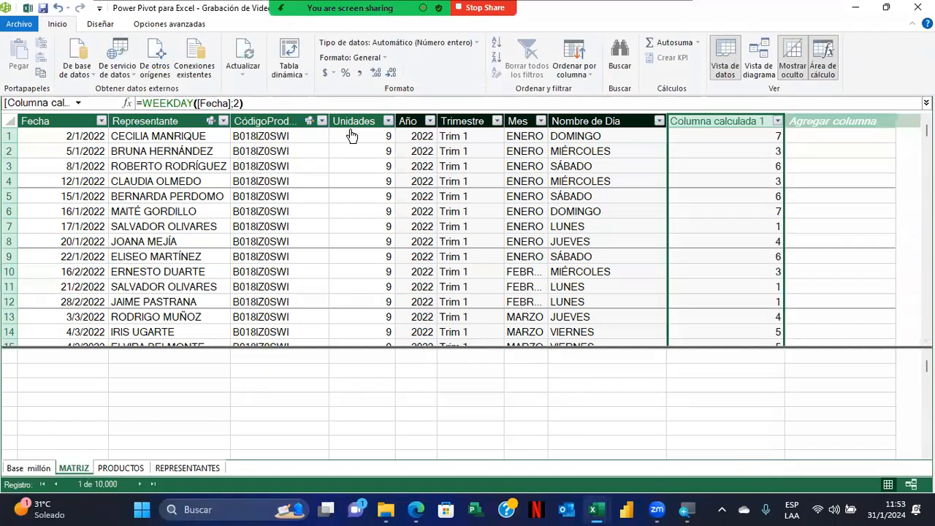
Rename the new weekday number column as Día Semana and fit its width to the contents.
double_click(715, 122)
type("Día Semana")
key("Return")
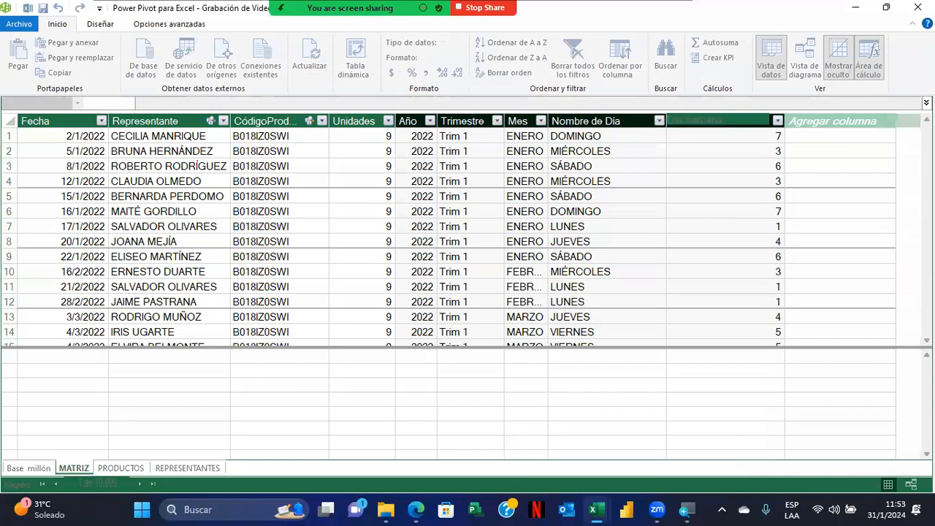
double_click(783, 120)
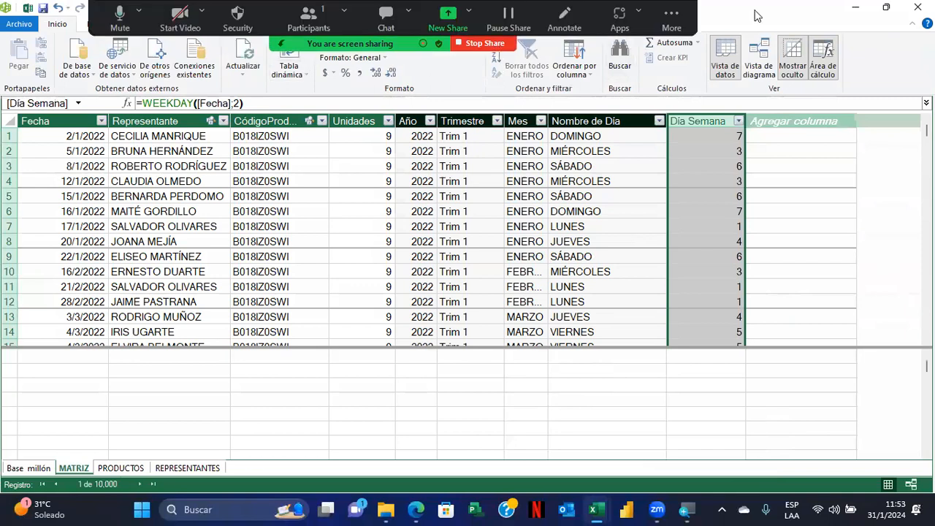
Examine the table relationships in the diagram, and look through the Unidades filter values in MATRIZ without applying a filter.
left_click(759, 70)
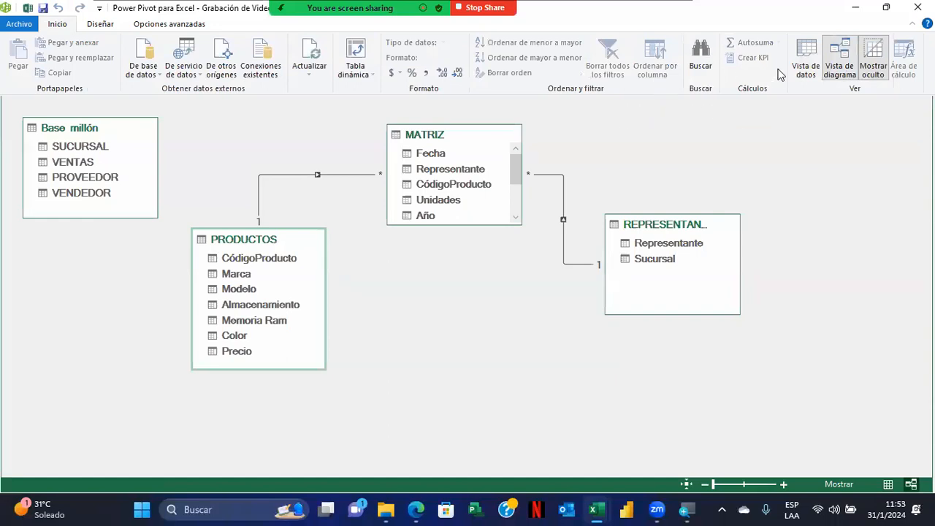
left_click(802, 64)
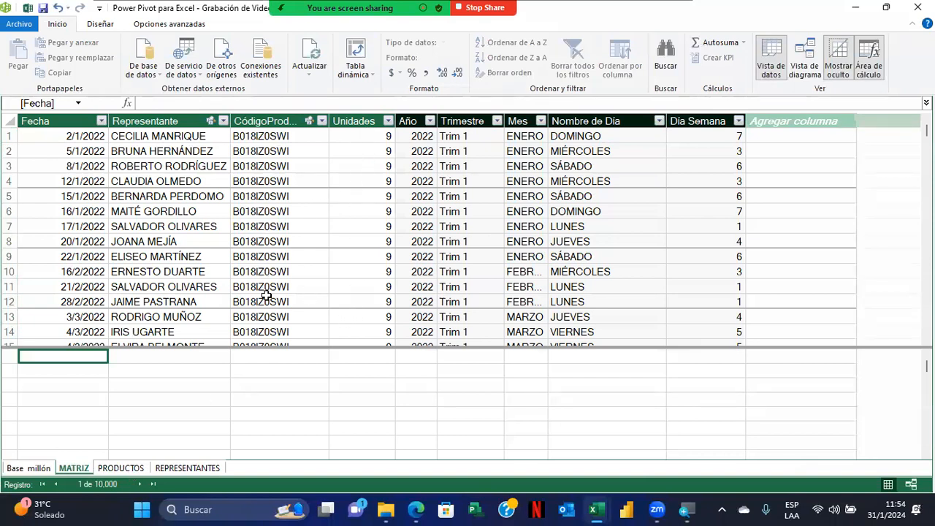
left_click(388, 122)
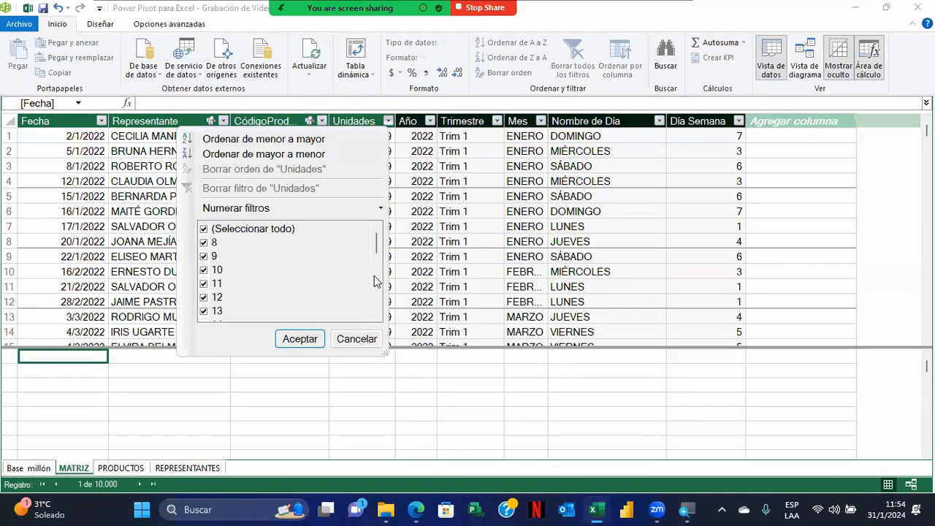
left_click_drag(376, 248, 375, 310)
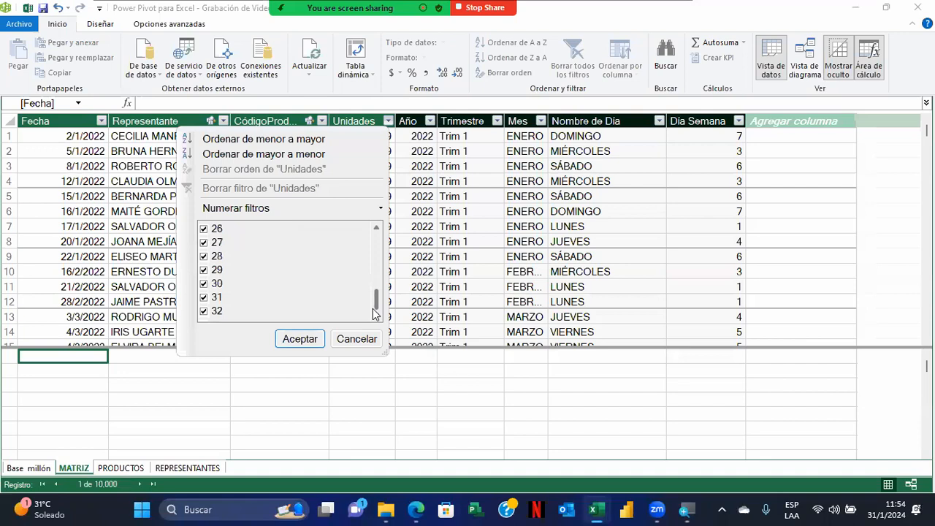
left_click(349, 341)
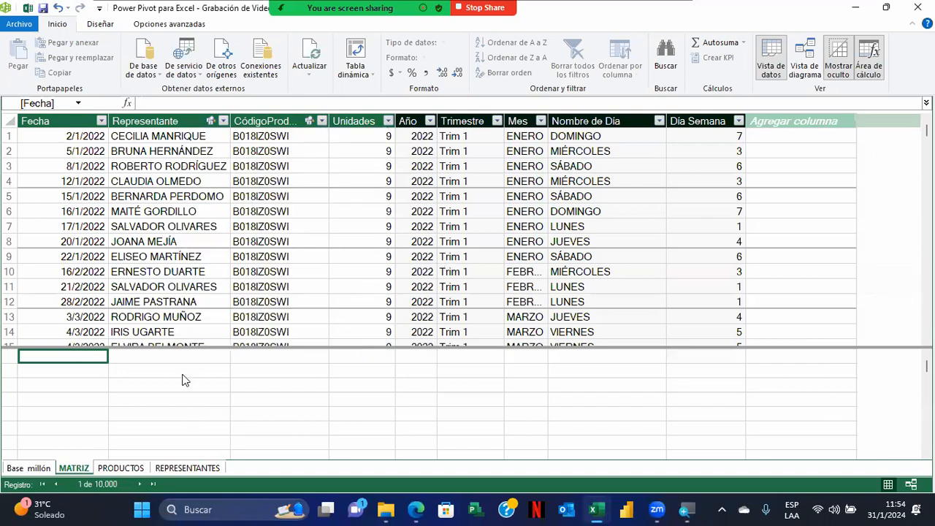
Format the Precio column of the PRODUCTOS table as currency in dollars.
left_click(121, 468)
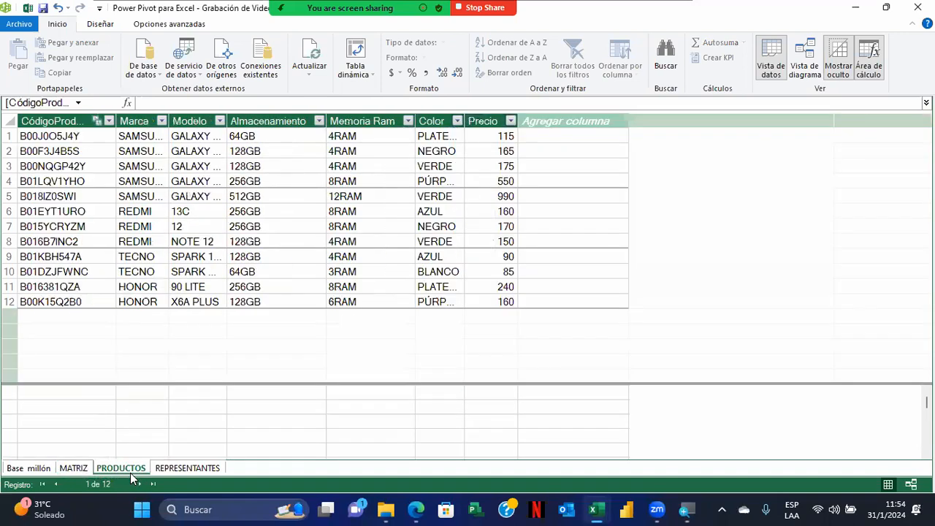
left_click(479, 135)
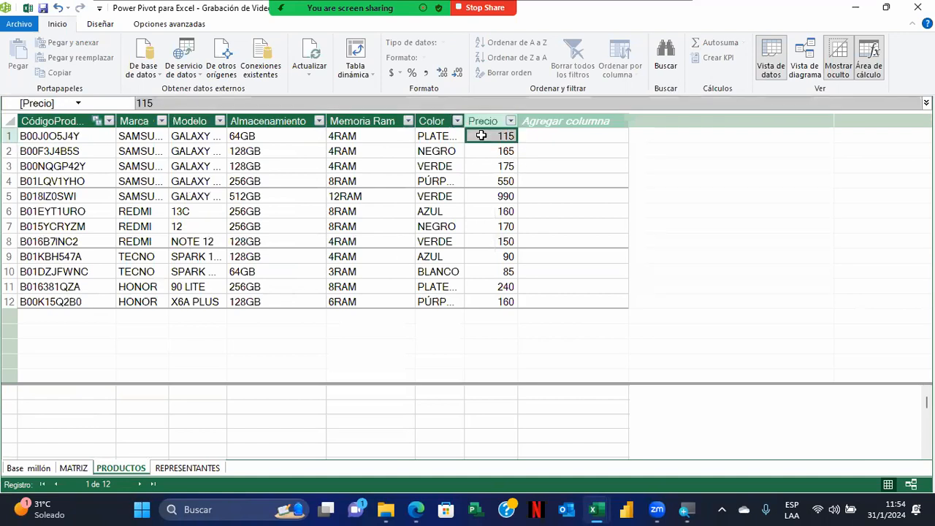
left_click(332, 73)
left_click(351, 104)
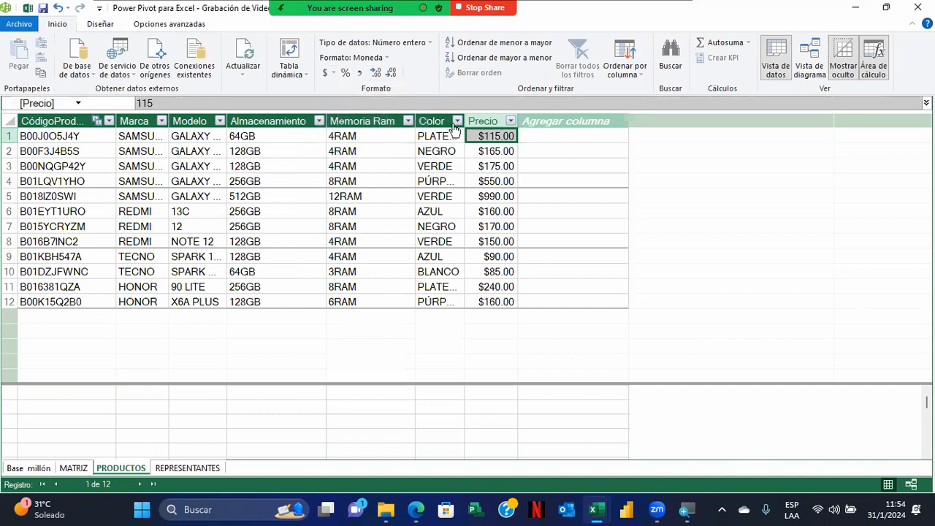
Compare the columns of MATRIZ with the Precio column in PRODUCTOS, ending on the MATRIZ table.
left_click(79, 473)
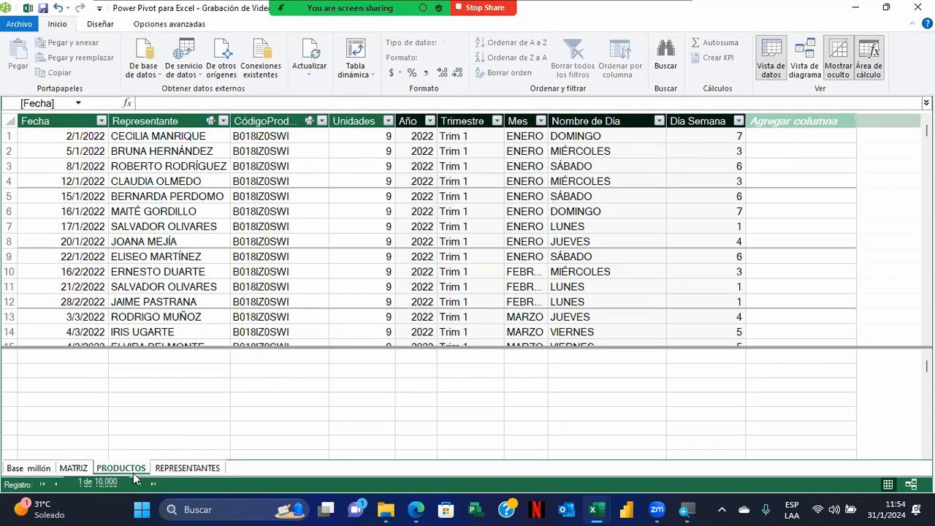
left_click(133, 471)
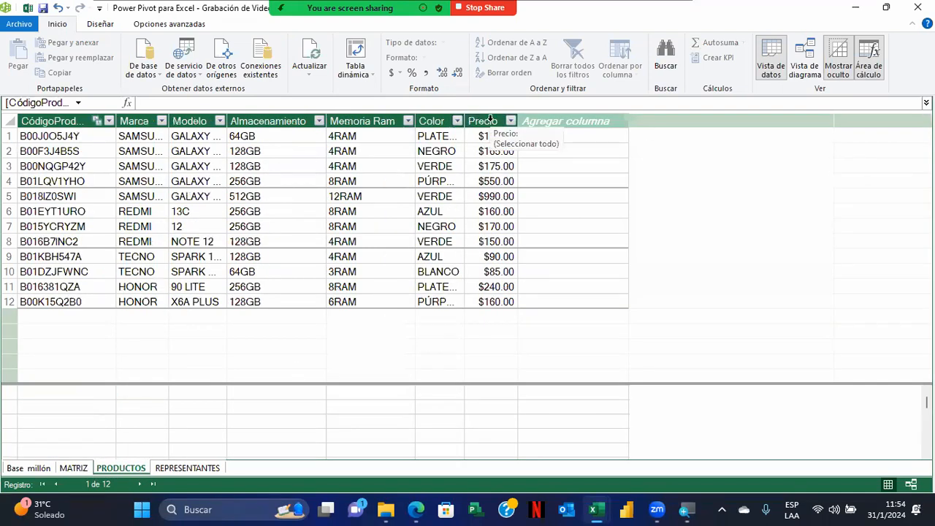
left_click(74, 468)
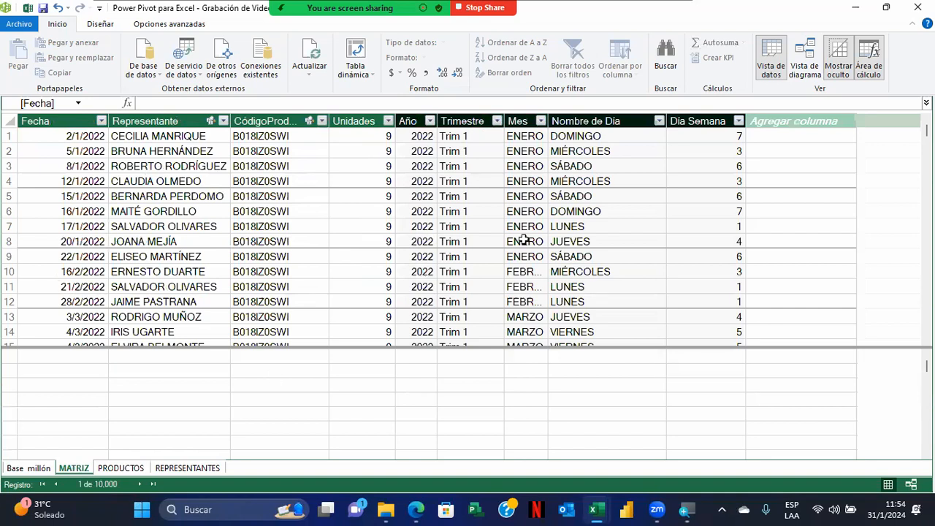
Add a calculated column to MATRIZ that retrieves each product's price with =RELATED(PRODUCTOS[Precio]).
left_click(781, 138)
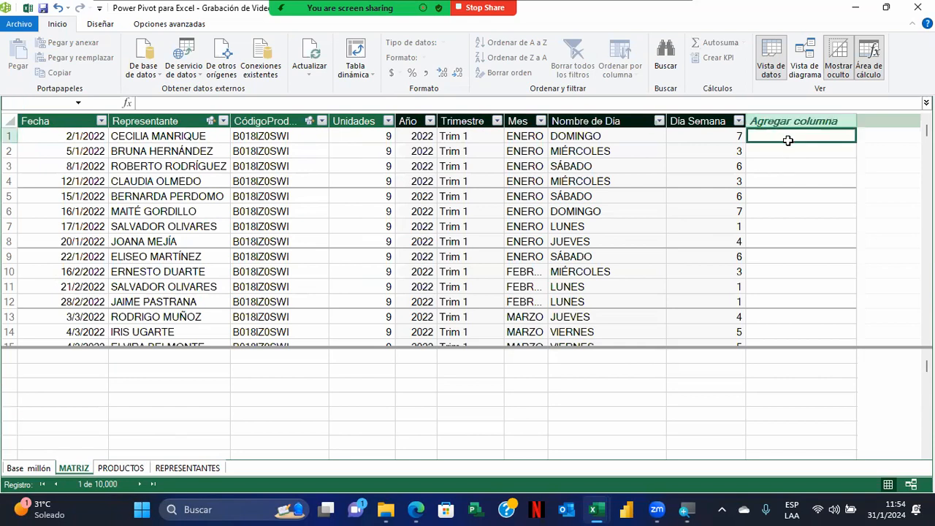
type("=")
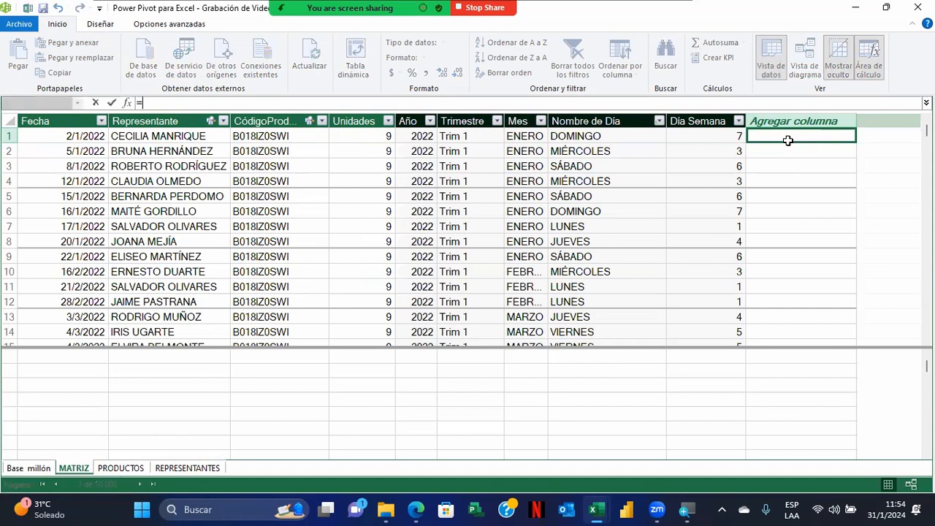
type("re")
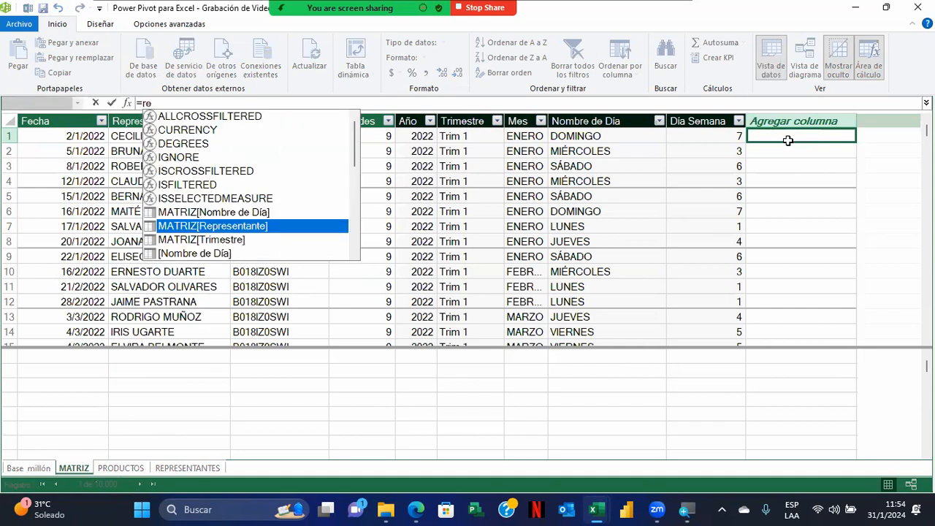
type("la")
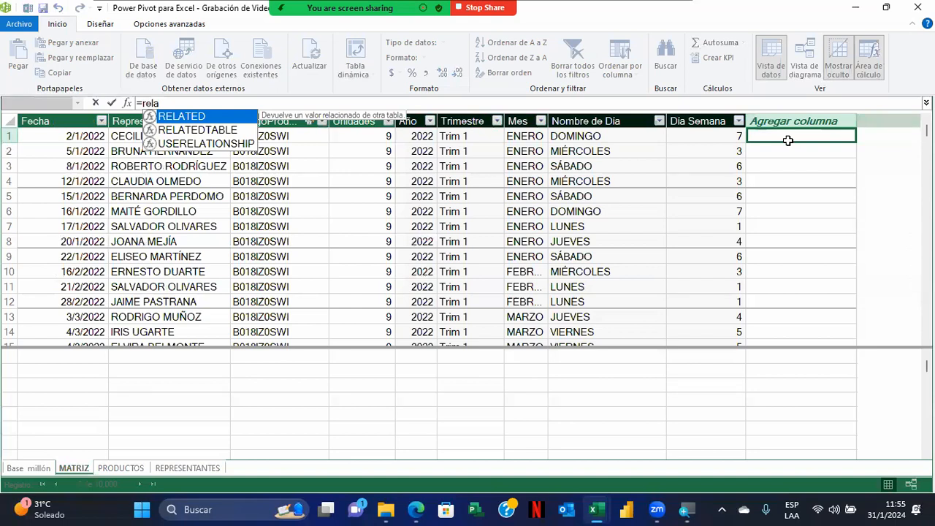
key("Tab")
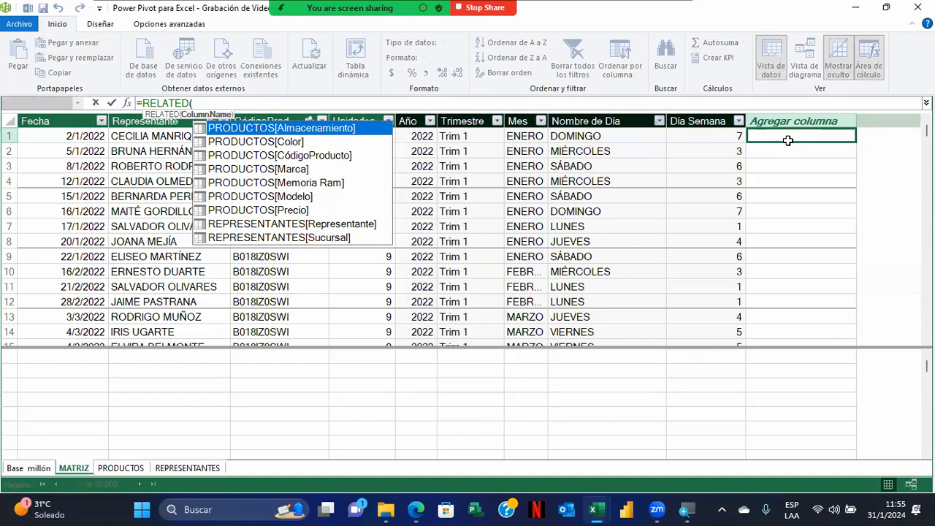
key("Down")
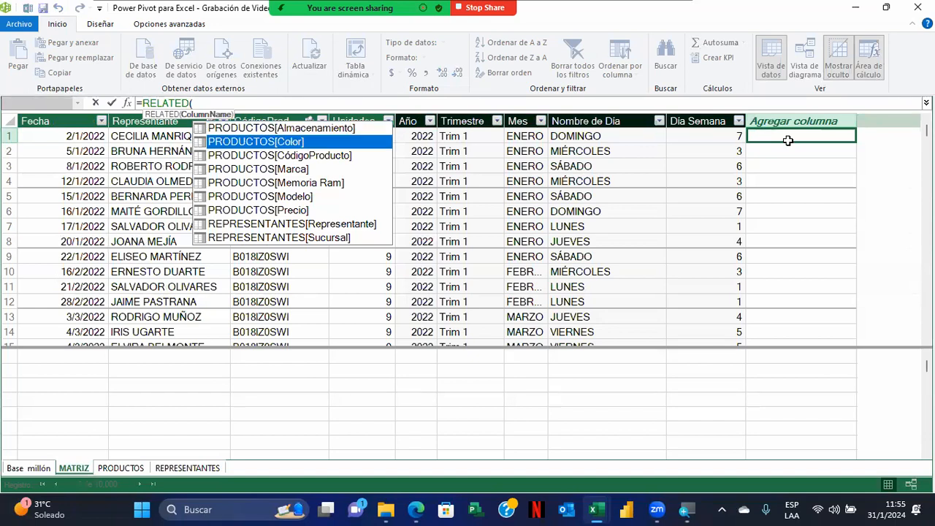
key("Down")
key("Down")
key("Down")
key("Down")
key("Down")
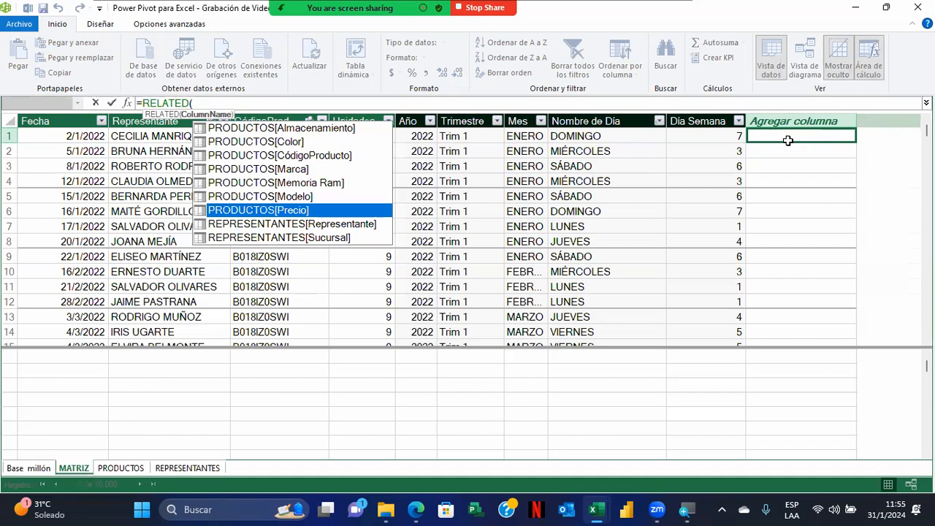
key("Tab")
type(")")
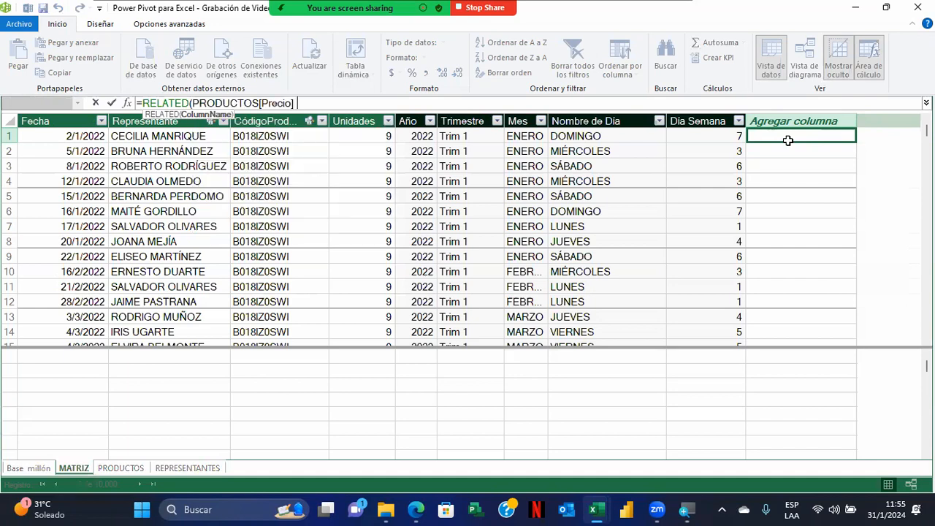
key("Return")
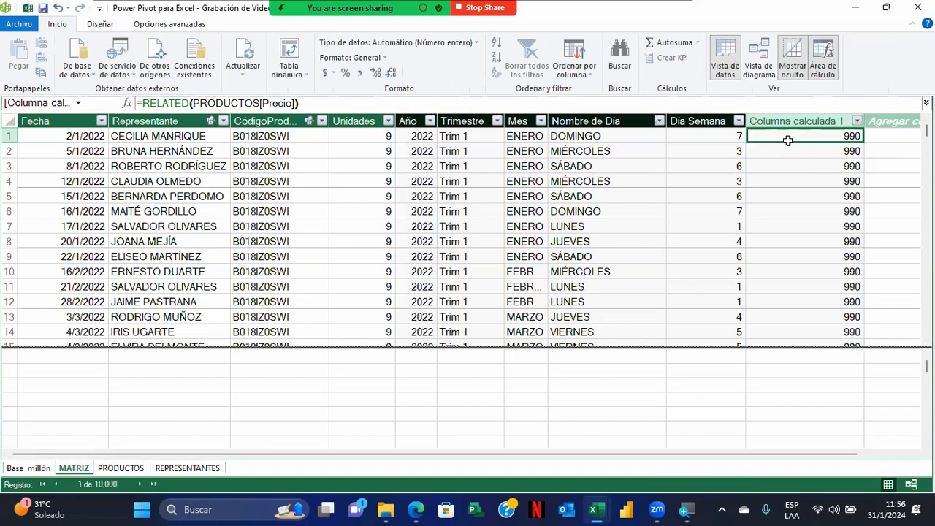
Format the new price column in MATRIZ as currency in dollars and rename it Precio Unitario.
left_click(332, 73)
left_click(354, 102)
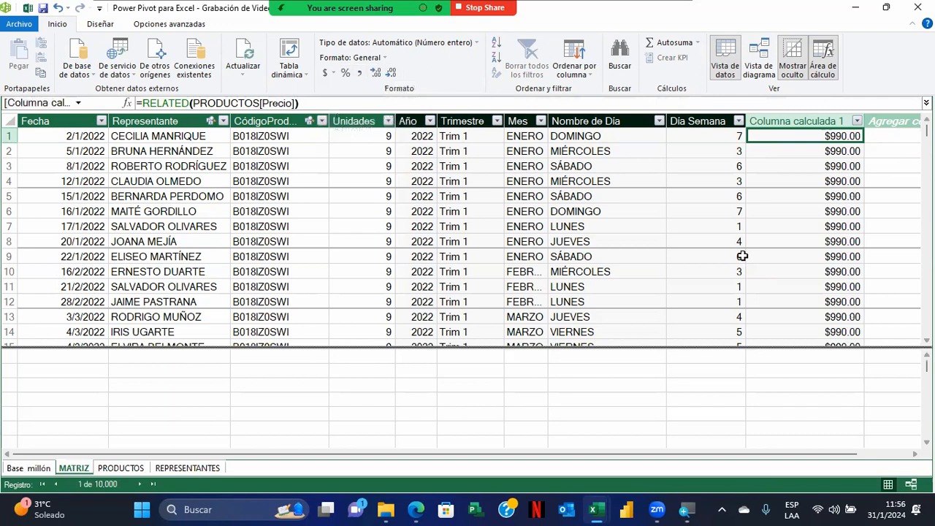
double_click(799, 117)
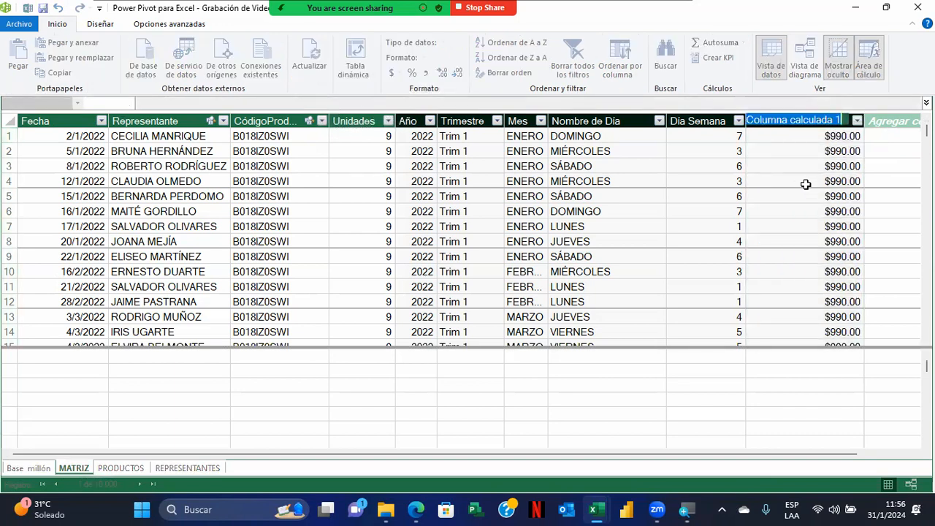
type("Prec")
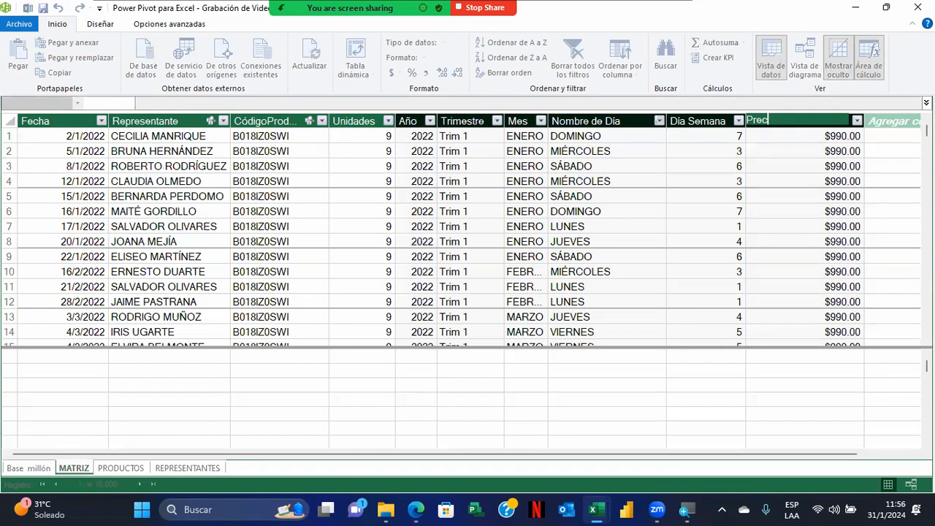
type("io Unitario")
key("Return")
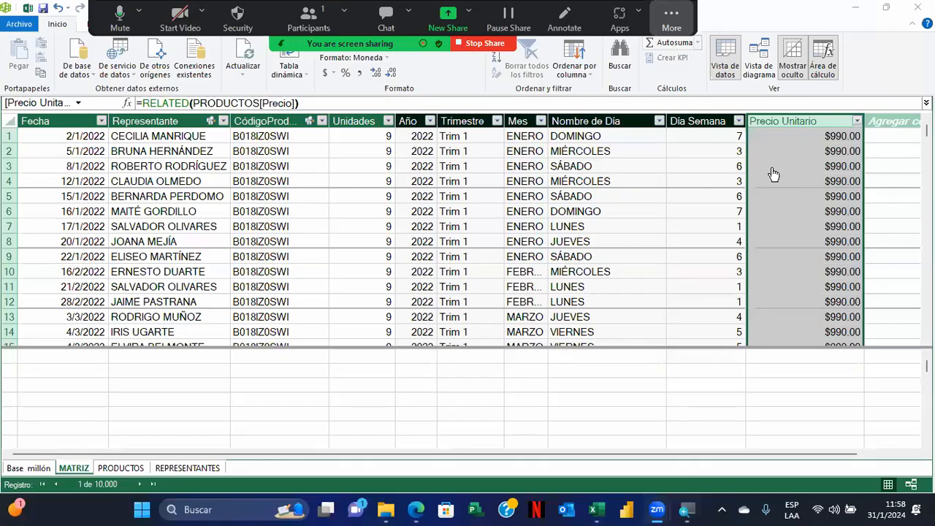
left_click(811, 120)
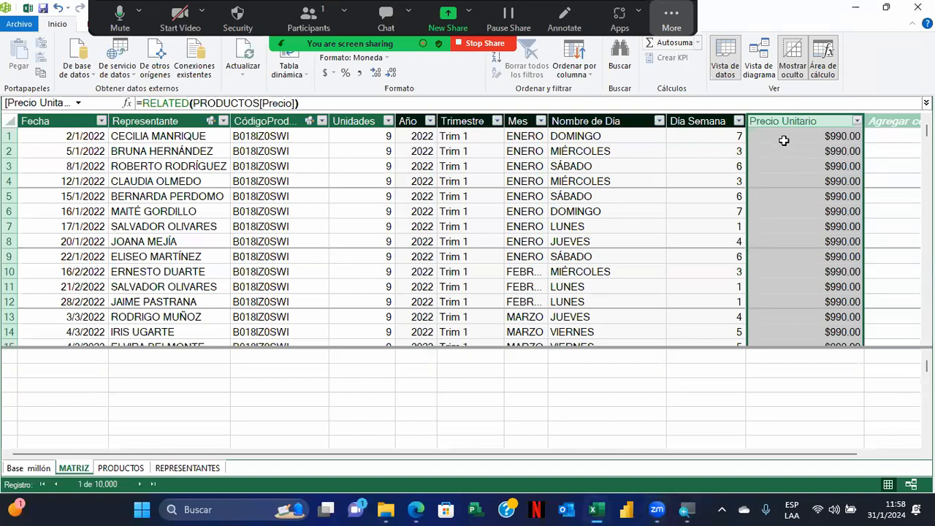
left_click(793, 171)
double_click(811, 120)
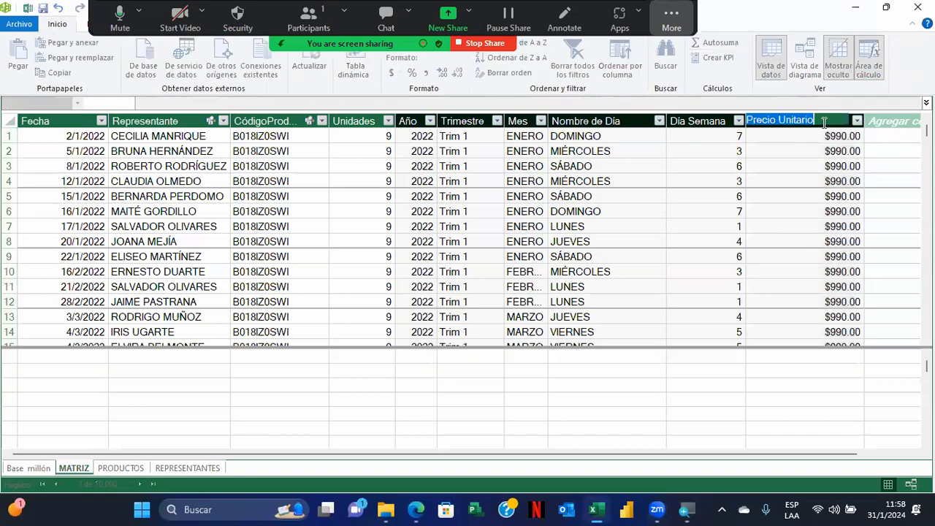
key("BackSpace")
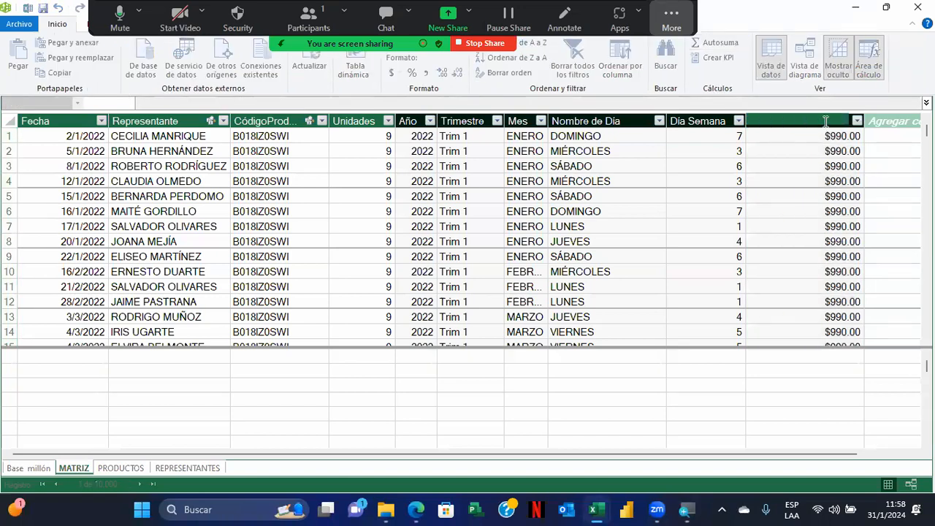
key("Escape")
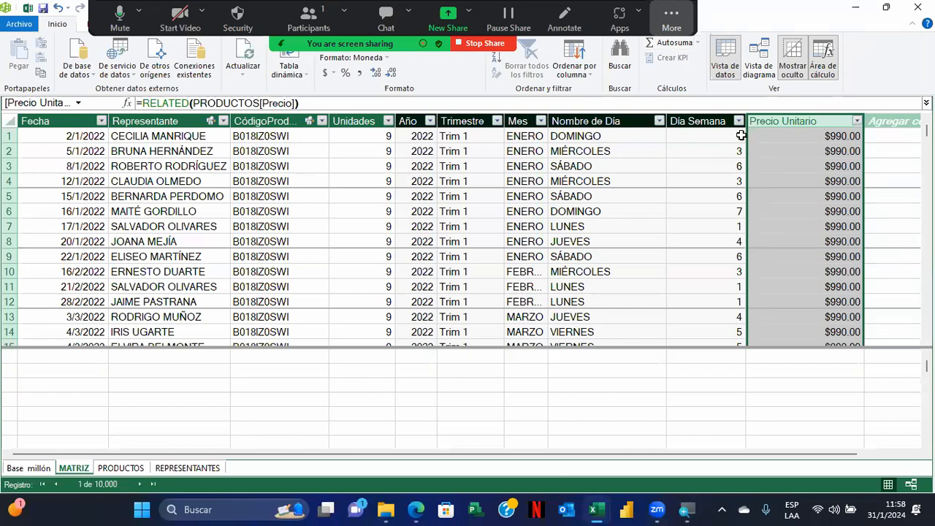
Rename the Precio Unitario column in MATRIZ as Precio Unidad and fit the column width to its contents.
double_click(824, 120)
key("BackSpace")
key("BackSpace")
key("BackSpace")
key("BackSpace")
key("BackSpace")
type("dad")
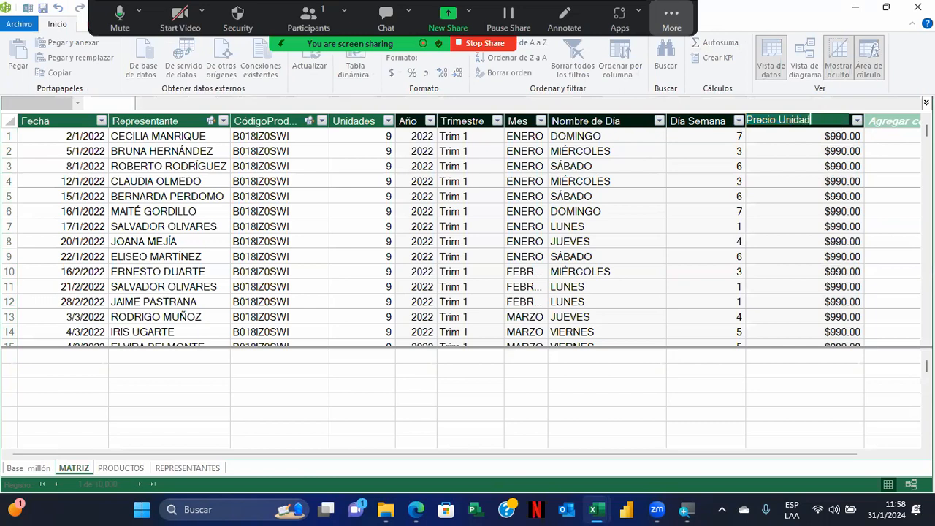
key("Return")
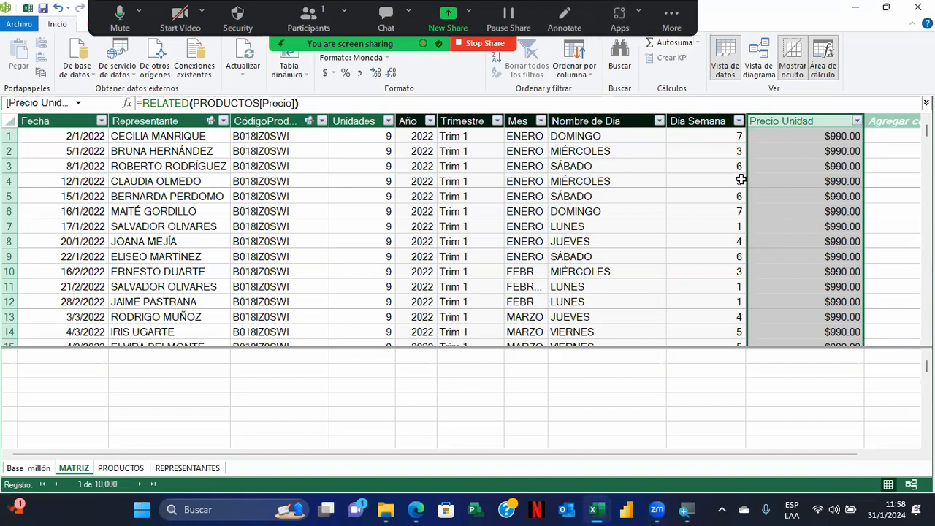
double_click(864, 124)
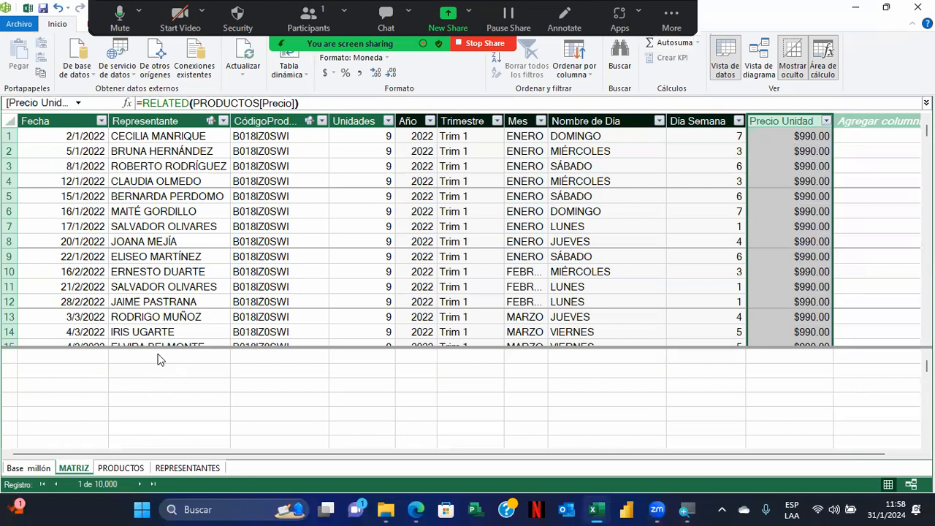
Begin a formula for a new calculated column after Precio Unidad in MATRIZ.
left_click(339, 212)
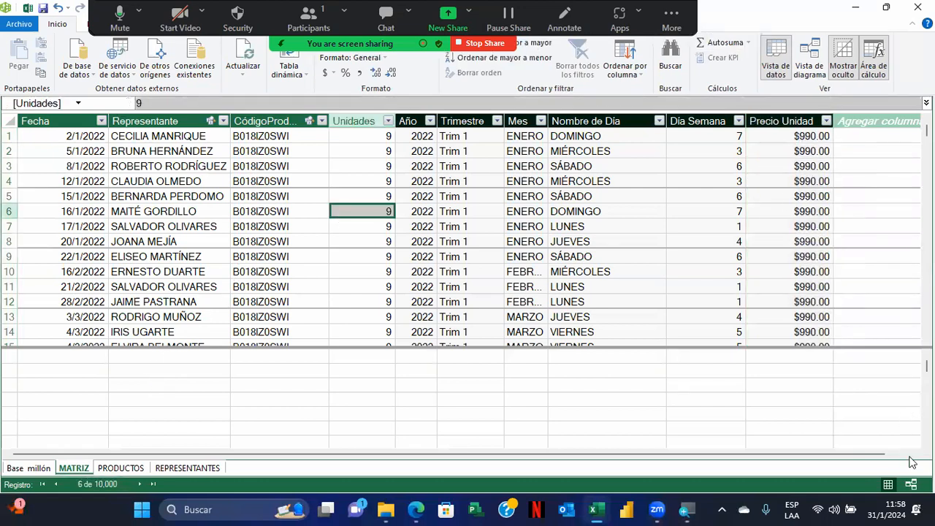
left_click_drag(872, 455, 908, 455)
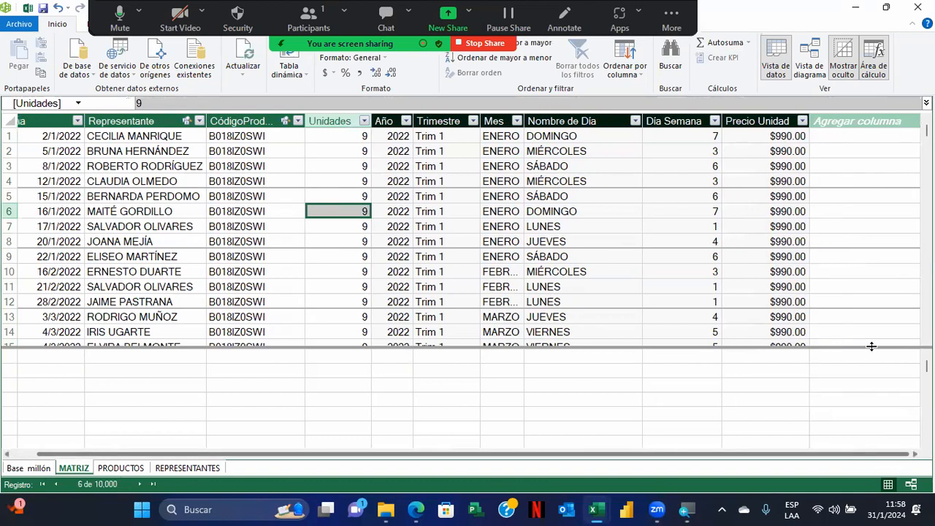
left_click(836, 141)
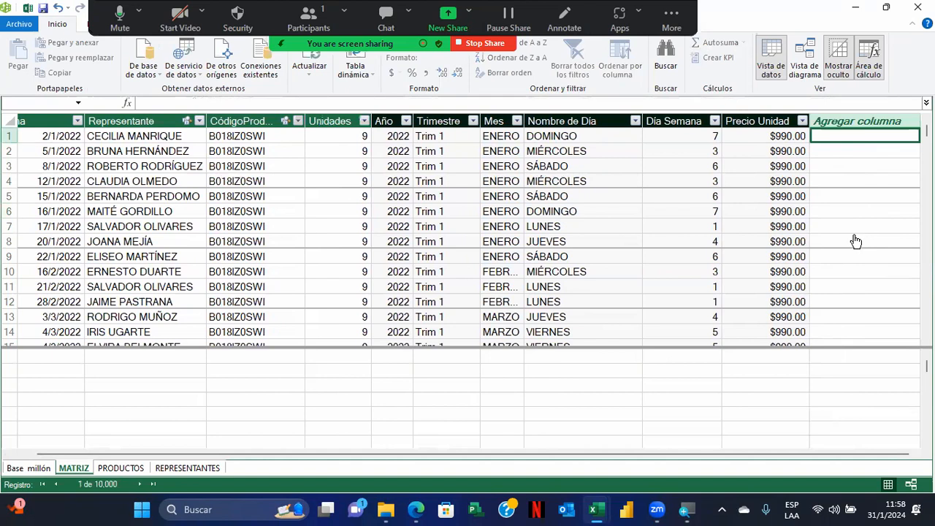
type("=")
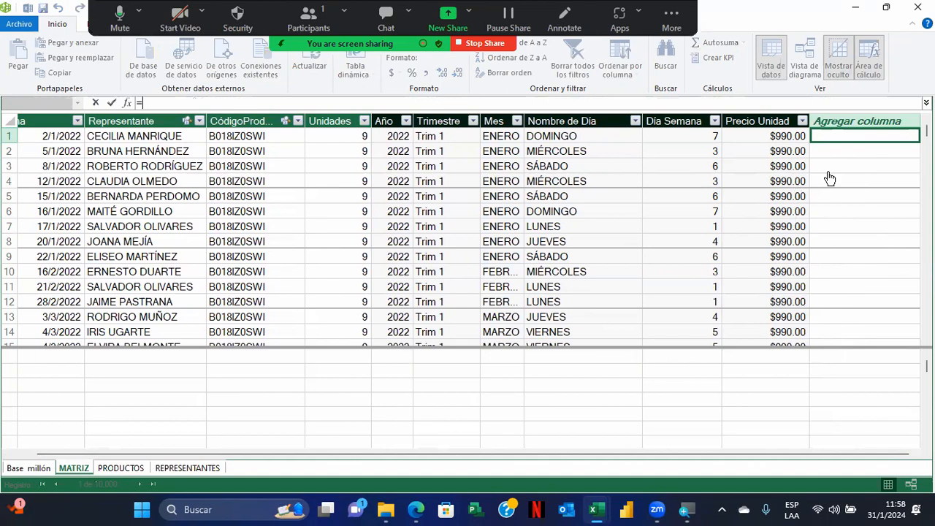
left_click(339, 141)
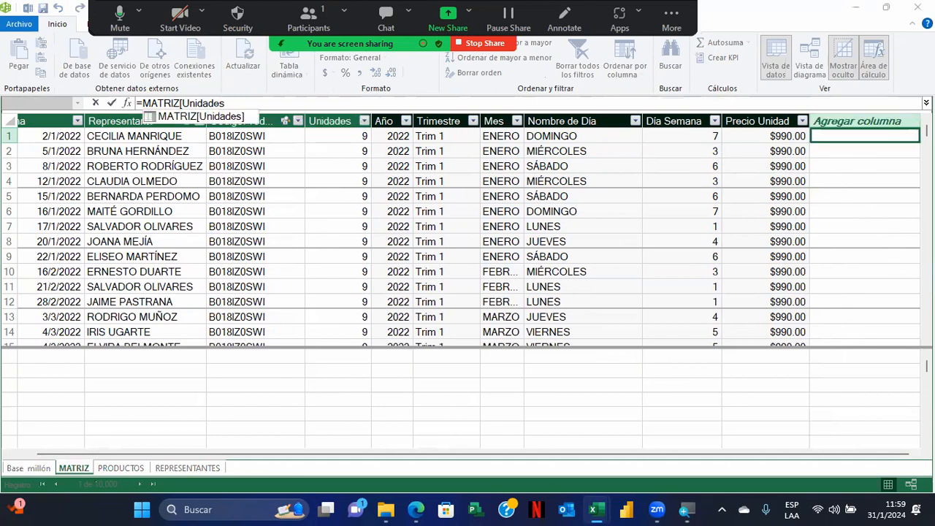
key("BackSpace")
key("BackSpace")
key("BackSpace")
key("BackSpace")
key("BackSpace")
key("BackSpace")
key("BackSpace")
key("BackSpace")
key("BackSpace")
key("BackSpace")
key("BackSpace")
key("BackSpace")
key("BackSpace")
key("BackSpace")
key("BackSpace")
key("BackSpace")
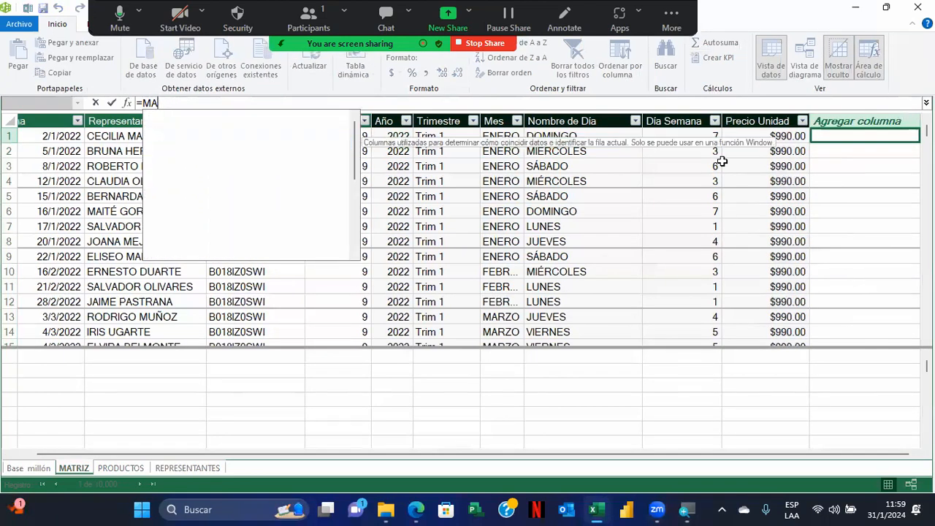
Enter the [Unidades] column and a multiplication operator as the first part of the new column's formula.
type("uni")
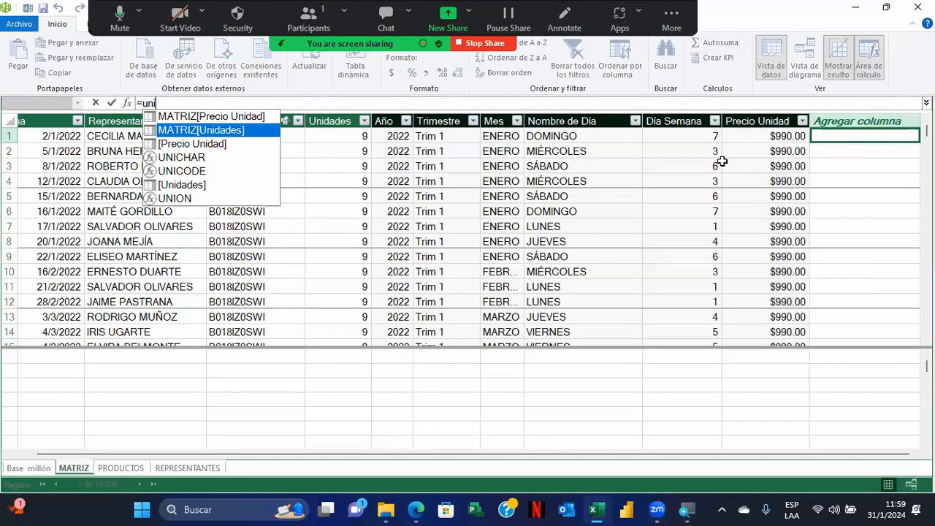
key("Down")
key("Down")
key("Down")
key("Down")
key("Tab")
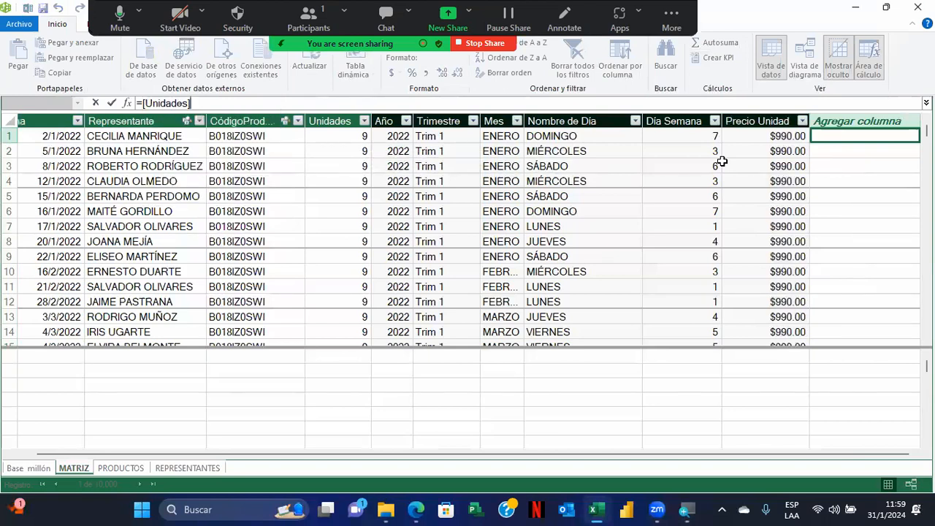
type("*")
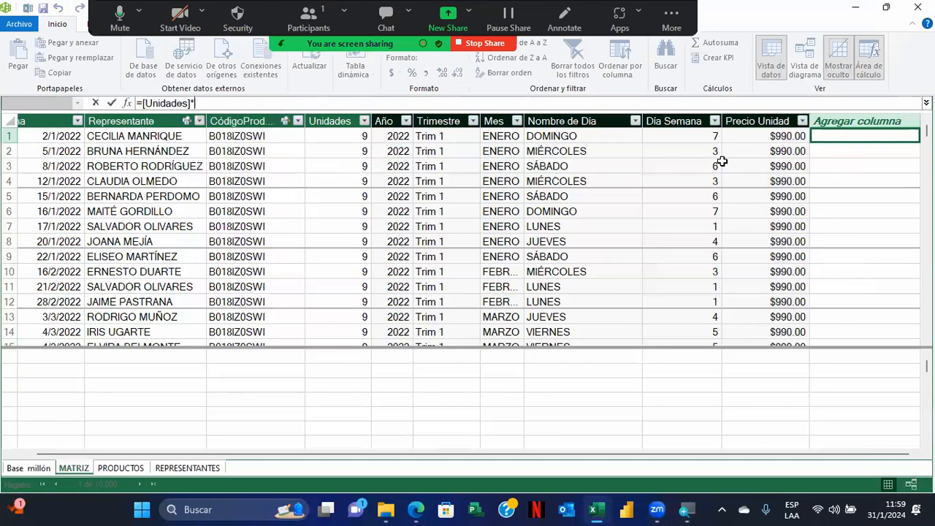
type("preci")
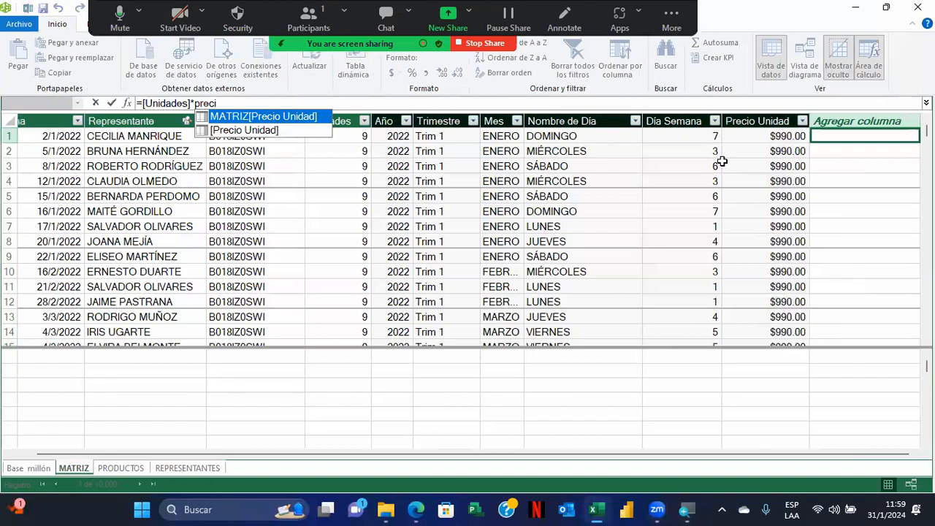
key("Down")
key("Tab")
key("BackSpace")
key("BackSpace")
key("BackSpace")
key("BackSpace")
key("BackSpace")
key("BackSpace")
key("BackSpace")
key("BackSpace")
key("BackSpace")
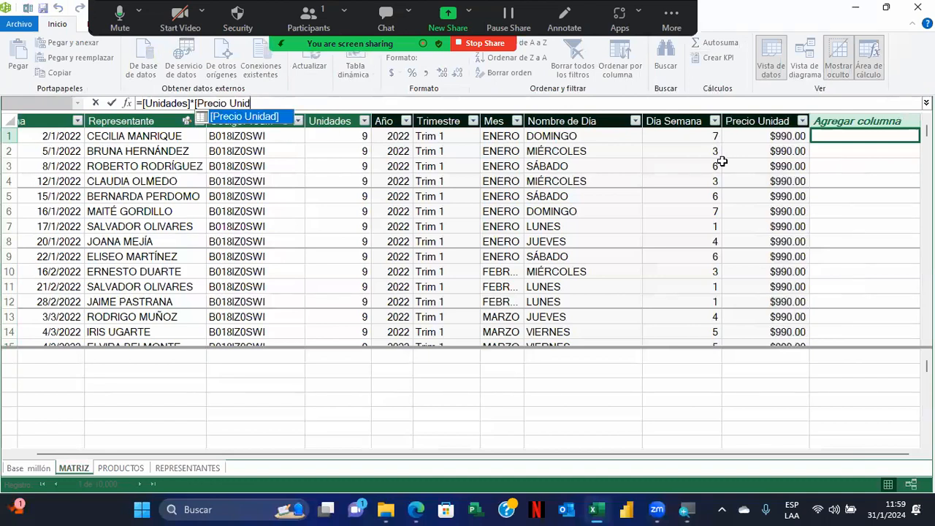
key("BackSpace")
key("BackSpace")
key("BackSpace")
key("BackSpace")
key("BackSpace")
key("BackSpace")
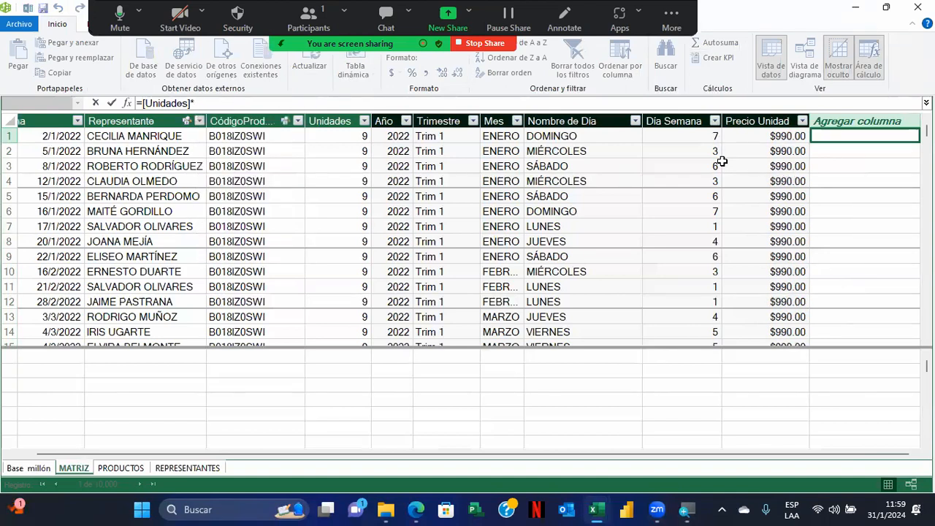
Complete the calculated column's formula as =[Unidades]*[Precio Unidad], choosing the unqualified column reference from the suggestions.
type("pre")
key("Down")
key("Down")
key("Down")
key("Down")
key("Down")
key("Down")
key("Up")
key("Up")
key("Up")
key("Up")
key("Up")
key("Up")
key("Up")
key("Up")
key("Down")
key("Down")
key("Down")
key("Down")
key("Up")
key("Up")
key("Up")
key("Up")
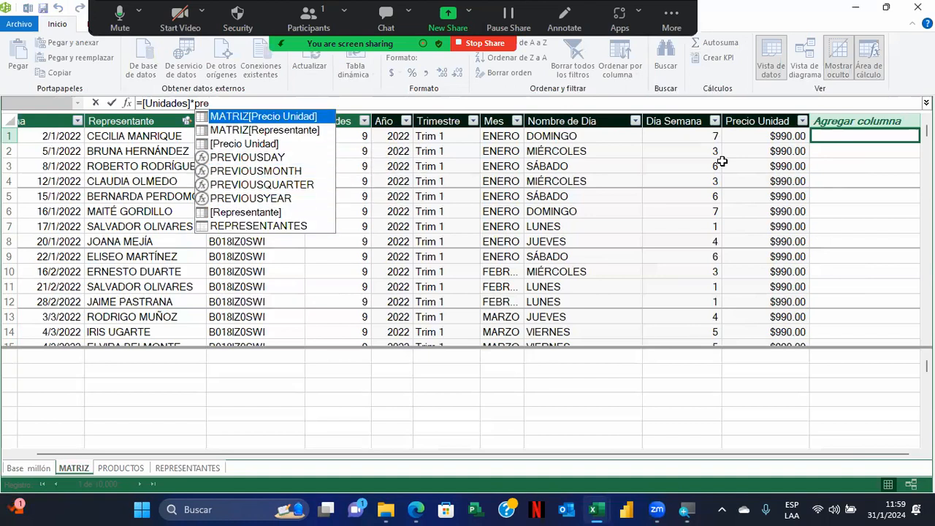
key("Down")
key("Down")
key("Down")
key("Down")
key("Down")
key("Down")
key("Down")
key("Down")
key("Up")
key("Up")
key("Up")
key("Up")
key("Up")
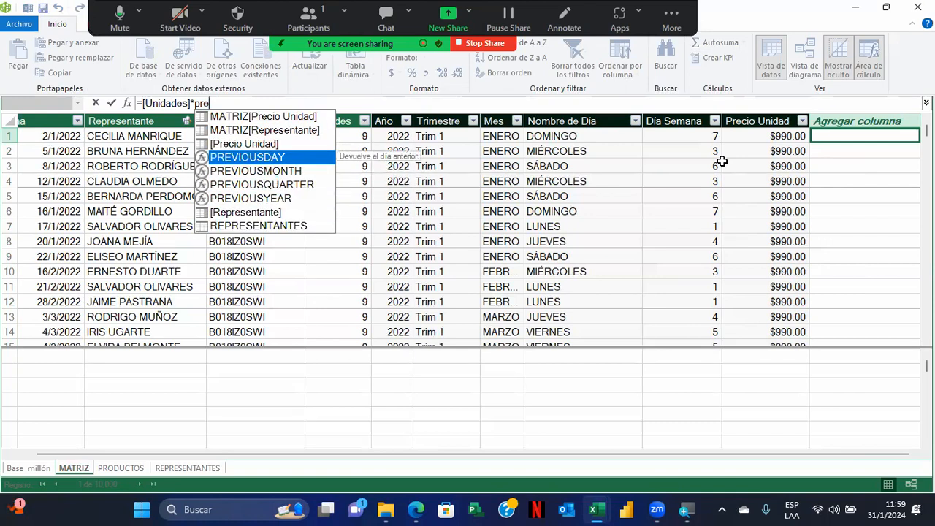
key("Up")
key("Up")
key("Up")
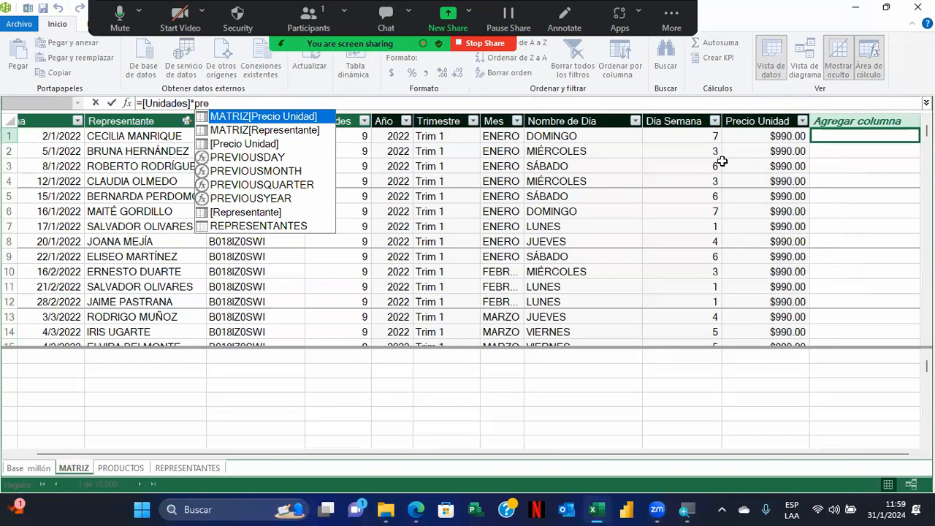
key("Down")
key("Down")
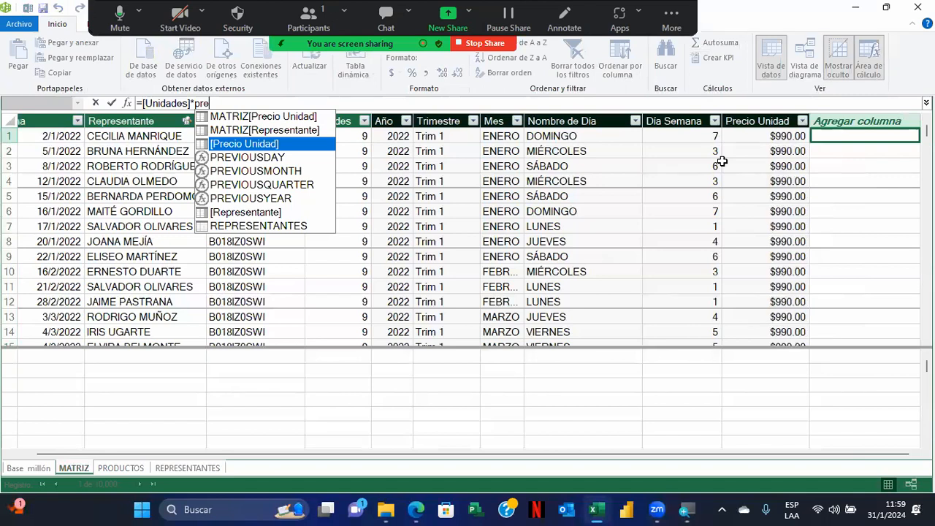
key("Tab")
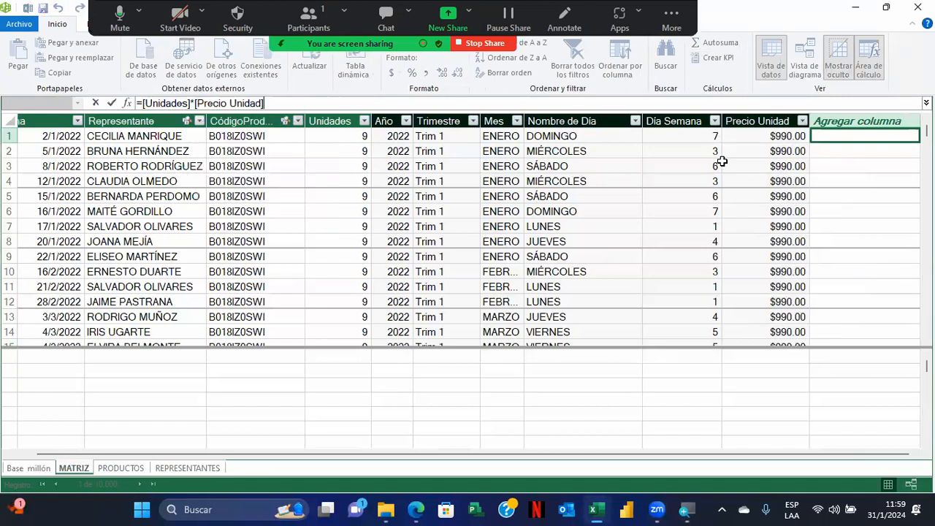
key("Return")
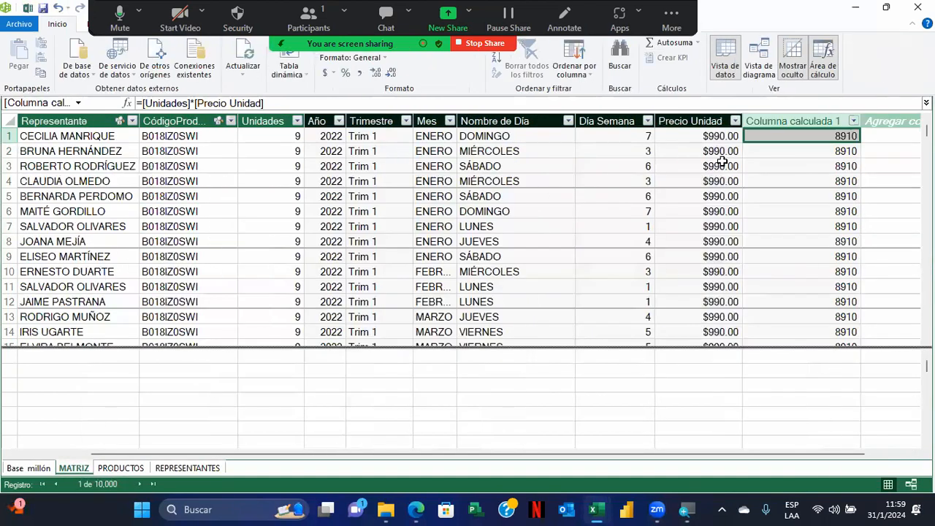
Format the new units-times-price column in MATRIZ as currency in dollars and rename it Subtotal.
left_click(332, 73)
left_click(348, 103)
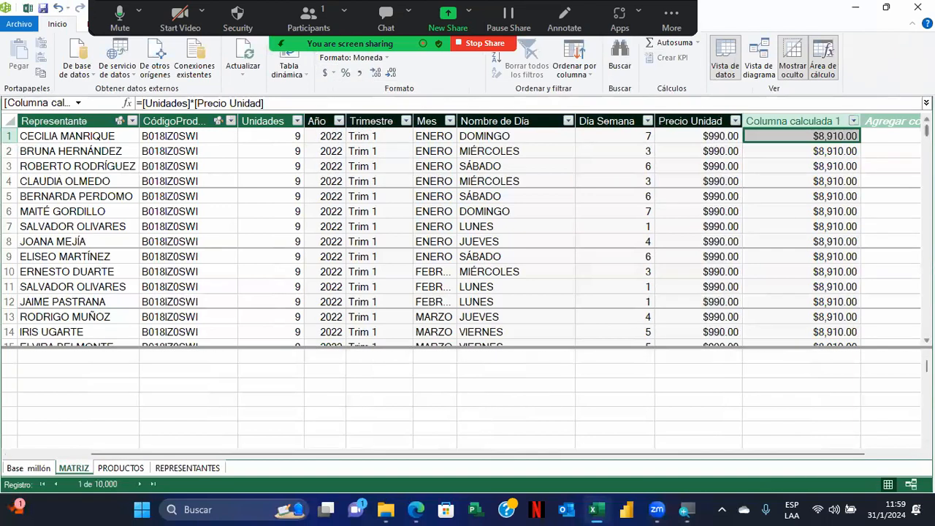
double_click(828, 120)
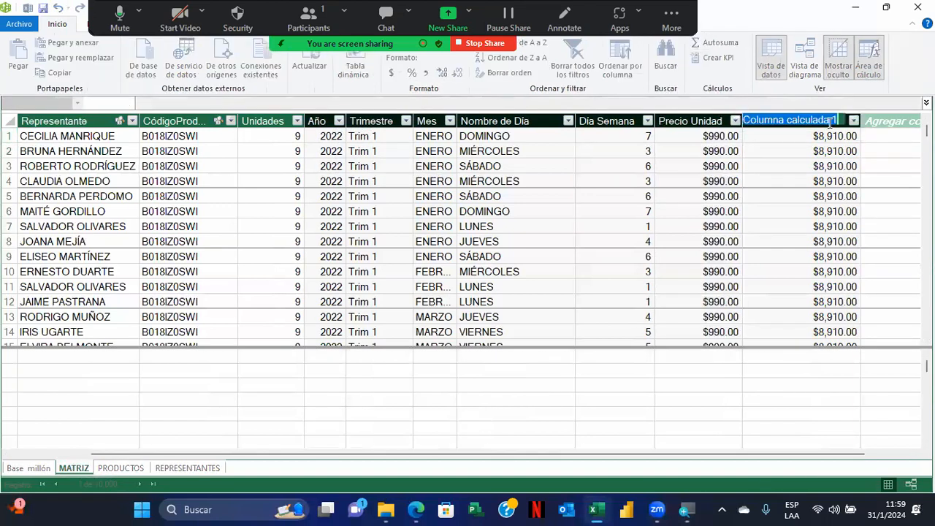
type("Subv")
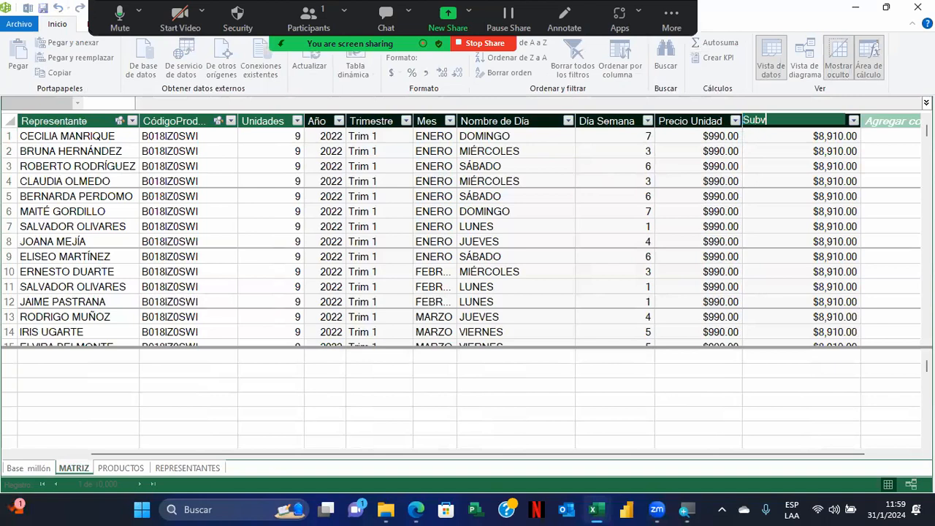
key("BackSpace")
type("total")
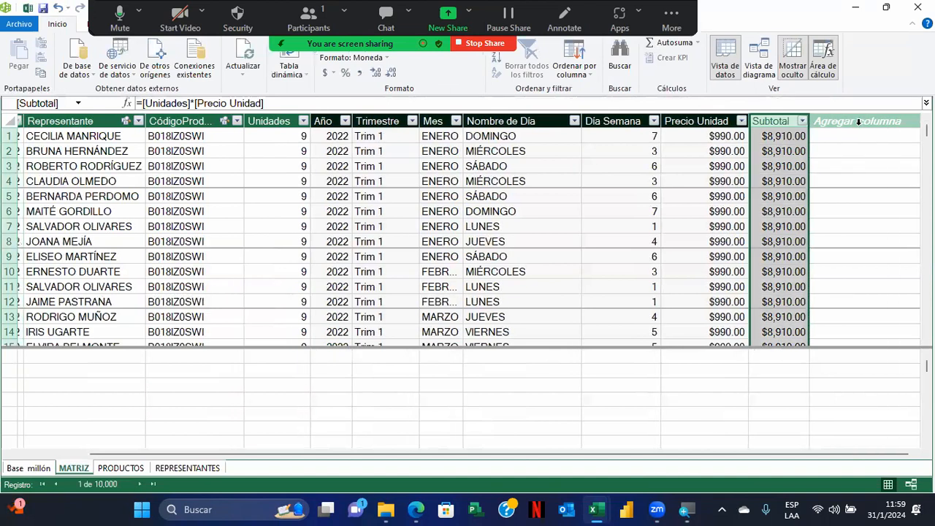
Add a calculated column to MATRIZ that takes 15 percent of the subtotal with =[Subtotal]*0.15.
left_click(828, 136)
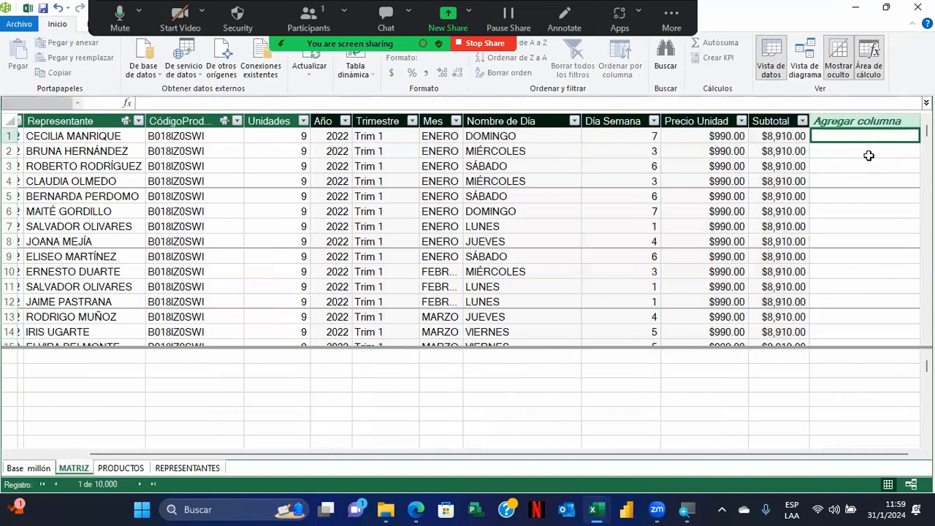
type("=")
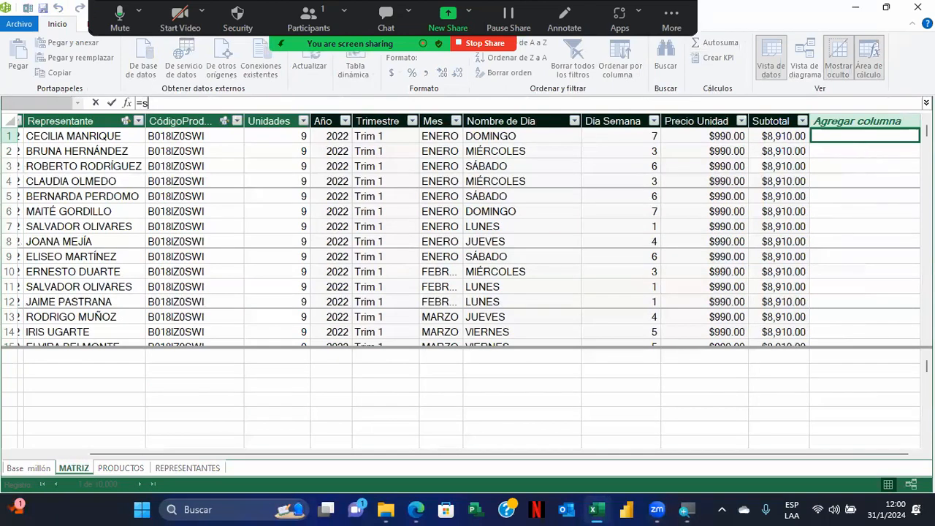
type("sub")
key("Down")
key("Down")
key("Down")
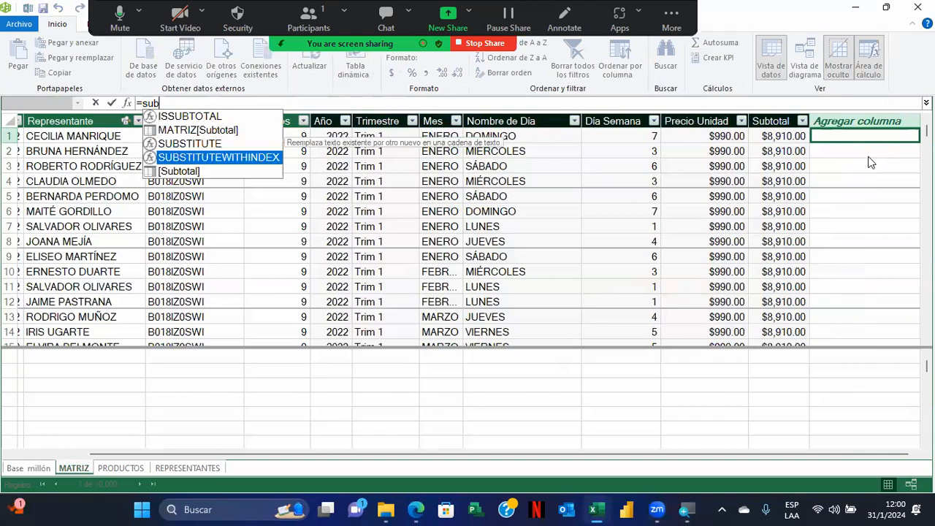
key("Tab")
type("*0.1")
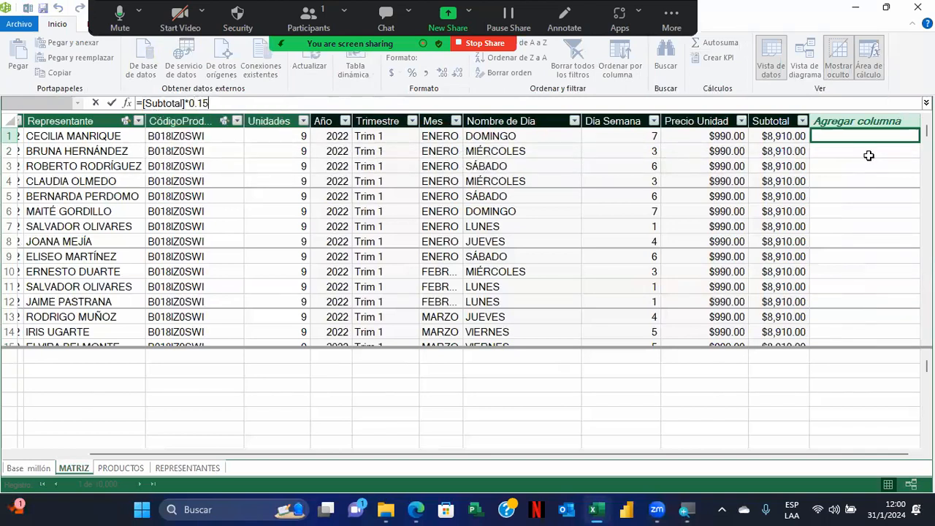
type("5")
key("Return")
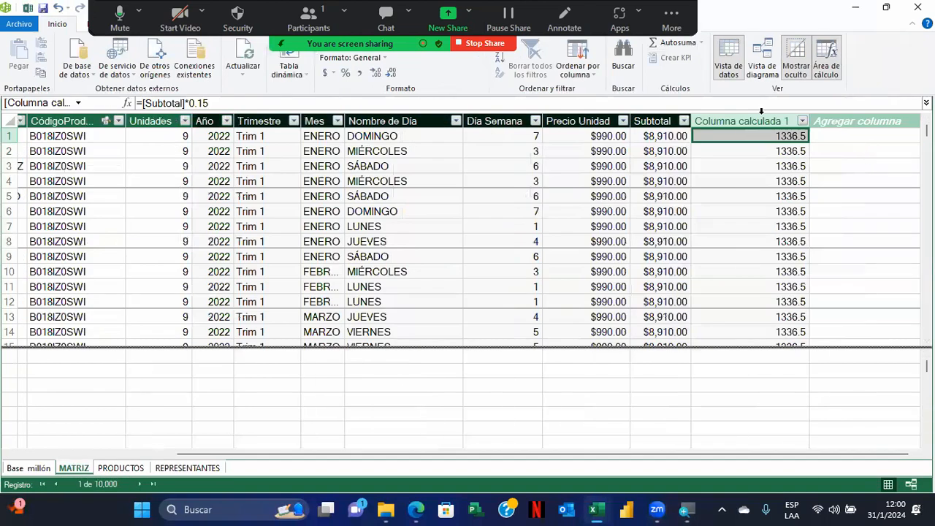
Rename the column holding 15 percent of the subtotal in MATRIZ as IVA and fit its width to the contents.
double_click(744, 122)
key("BackSpace")
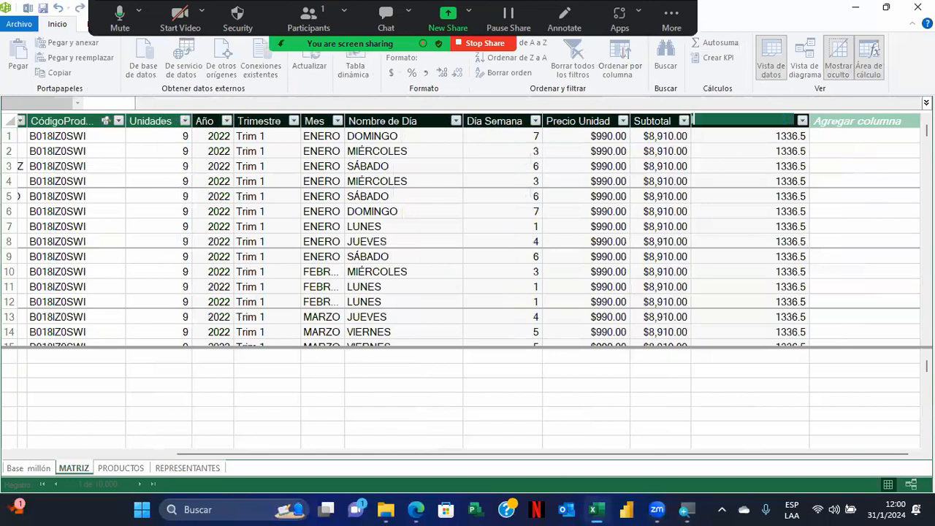
type("IVA")
key("Return")
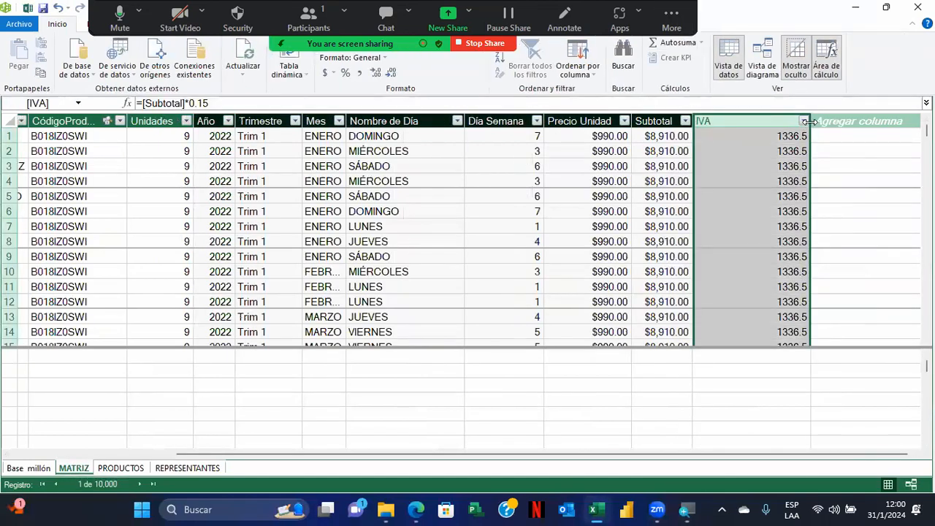
double_click(809, 120)
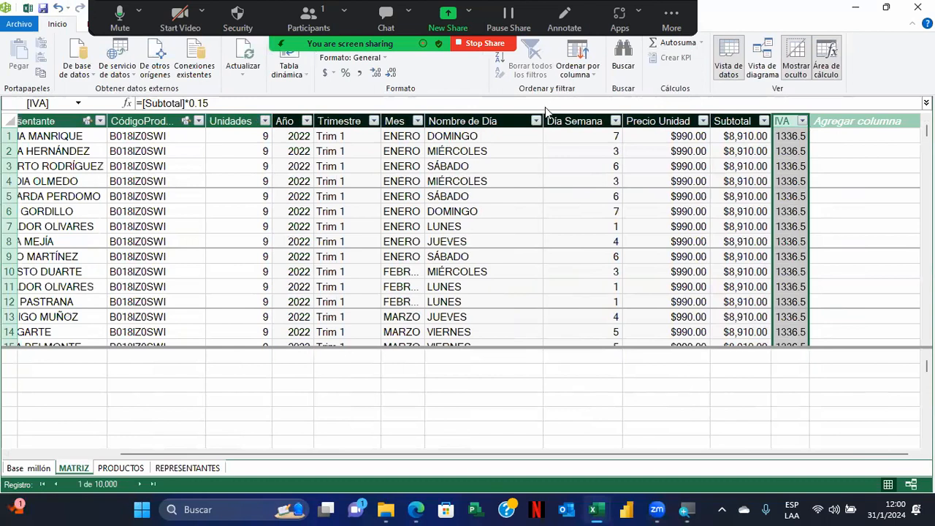
Format the IVA column as currency in dollars and widen it to fit the formatted amounts.
left_click(333, 73)
left_click(378, 102)
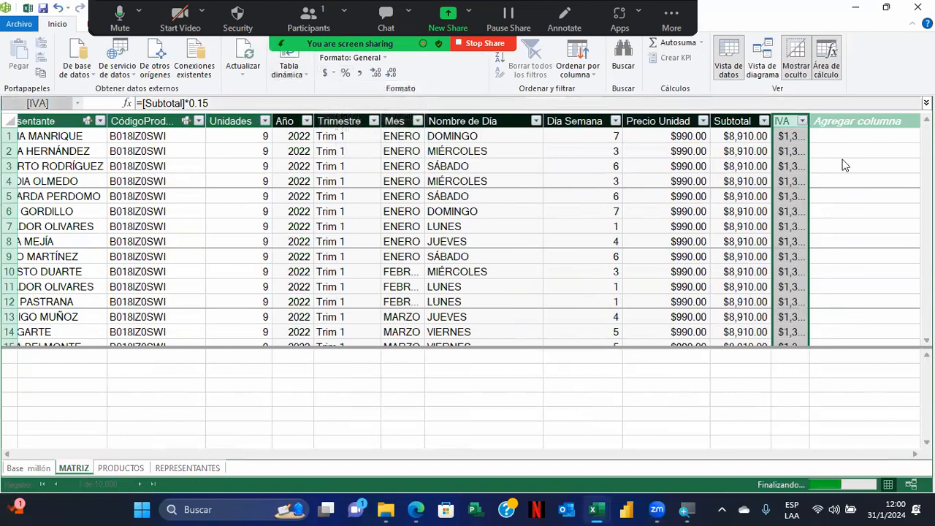
double_click(809, 120)
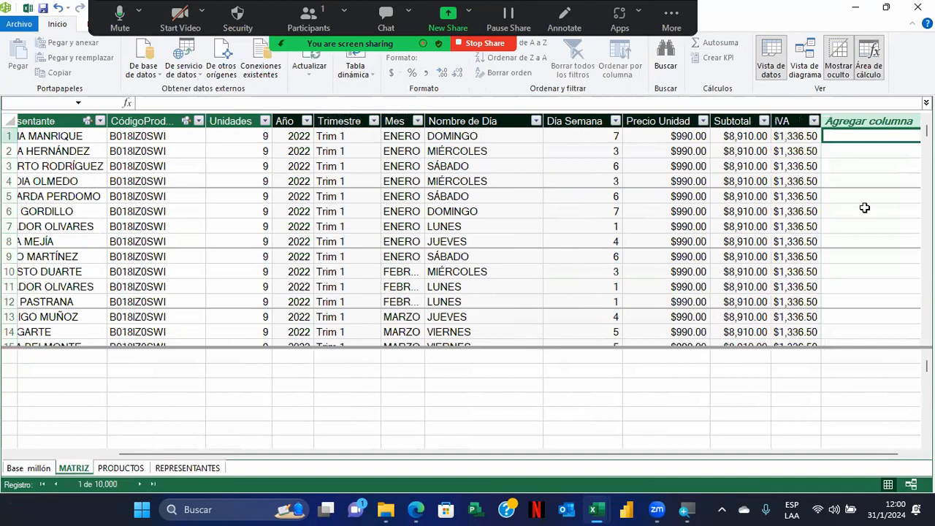
Add a calculated column to MATRIZ that sums subtotal and tax with =[Subtotal]+[IVA], using the unqualified column references.
type("=")
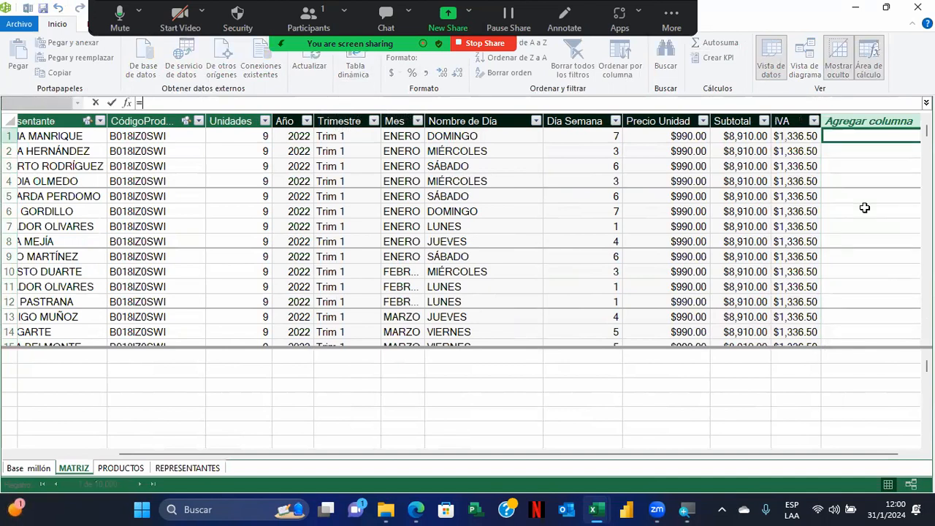
type("Sub")
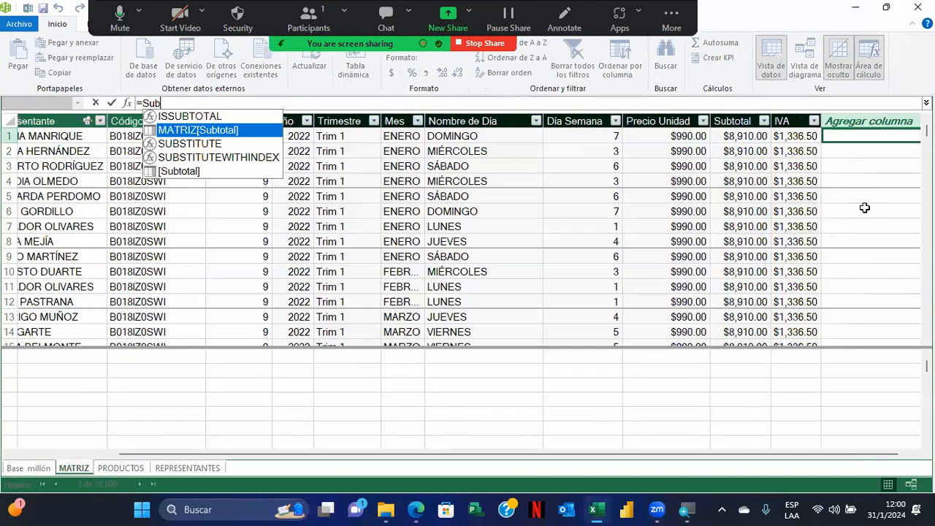
key("Down")
key("Down")
key("Tab")
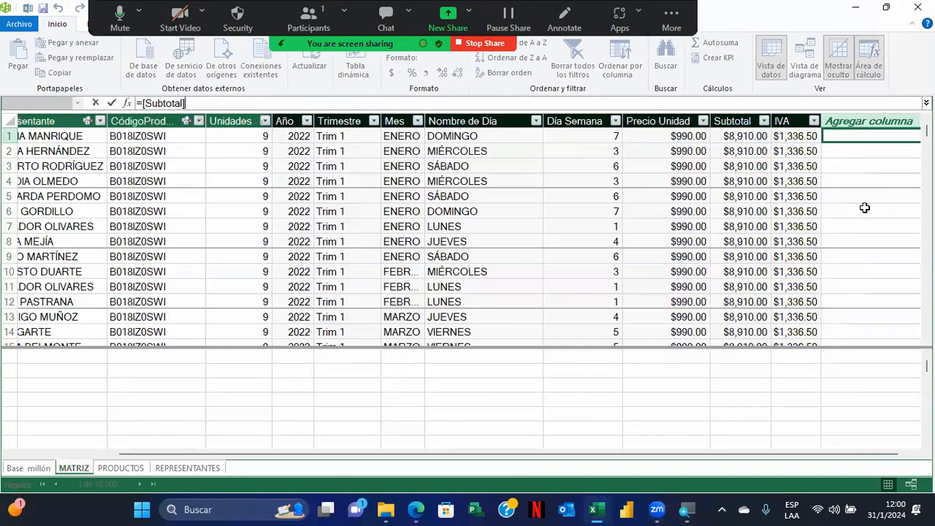
type("+iva")
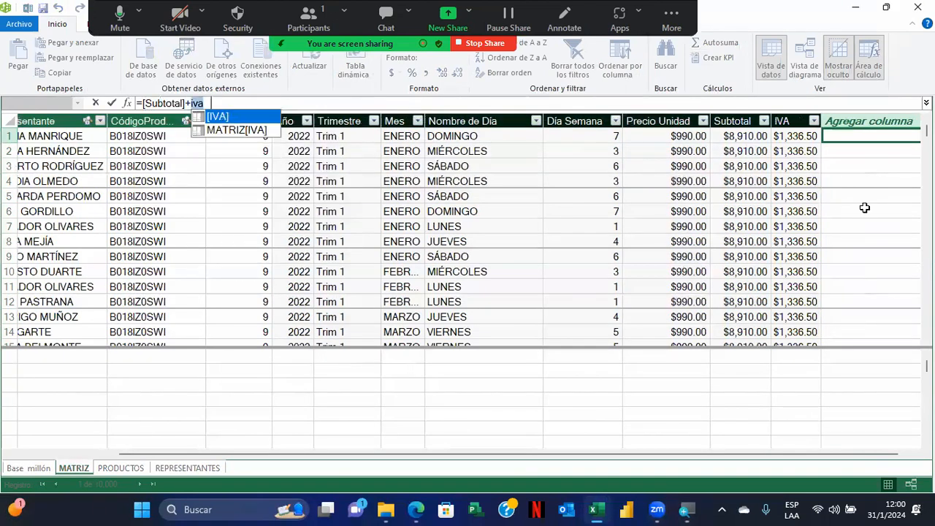
key("Tab")
key("Return")
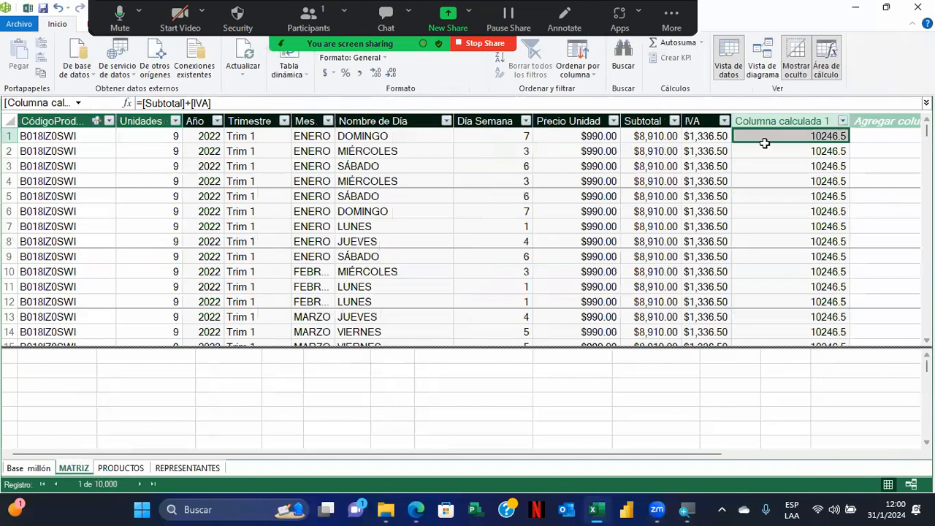
Format the new subtotal-plus-tax column as currency in dollars, rename it Total and fit its width to the contents.
left_click(331, 73)
left_click(348, 103)
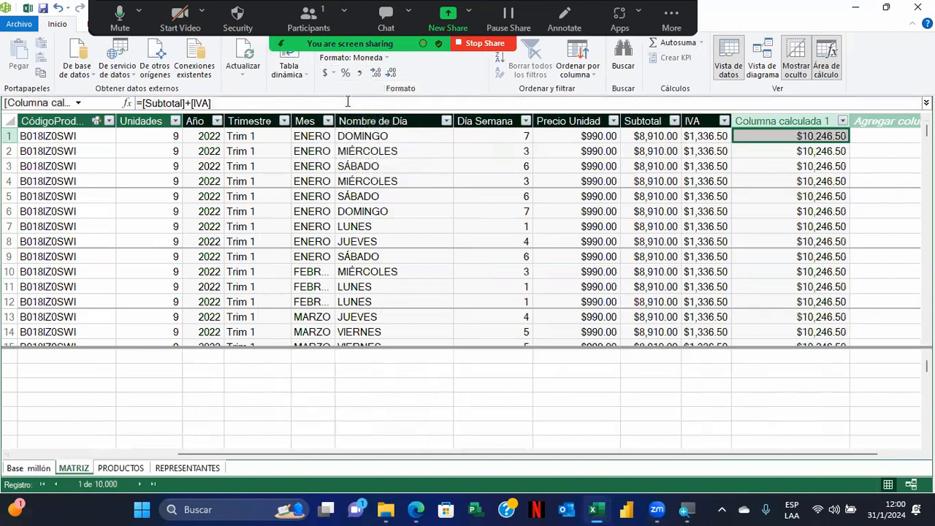
double_click(768, 119)
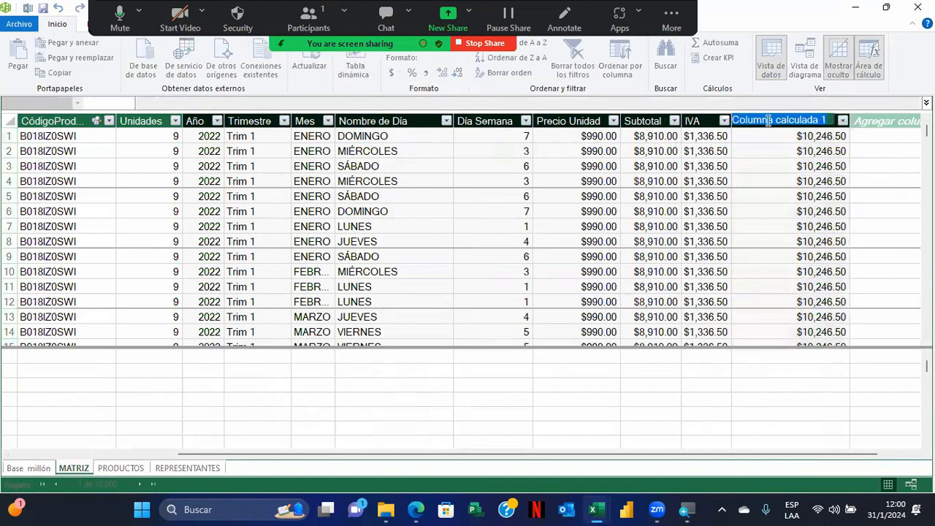
type("Total")
key("Return")
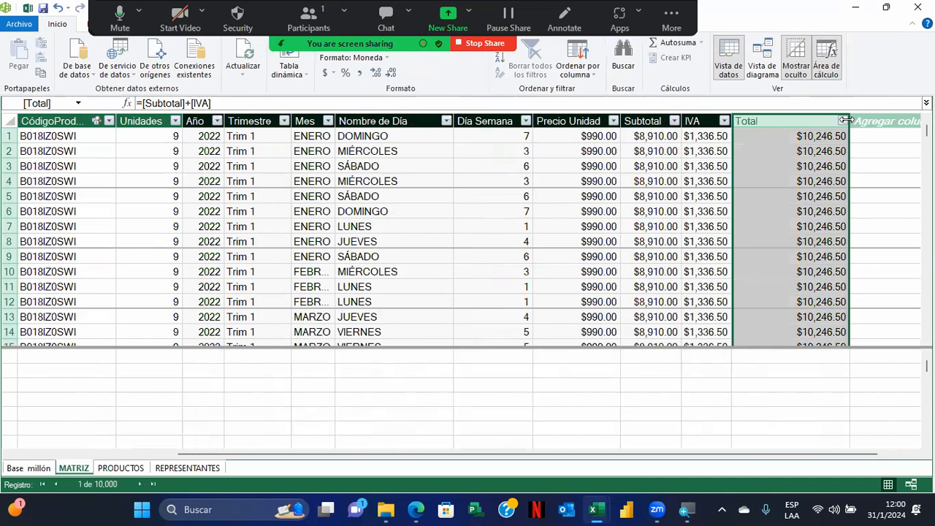
double_click(848, 122)
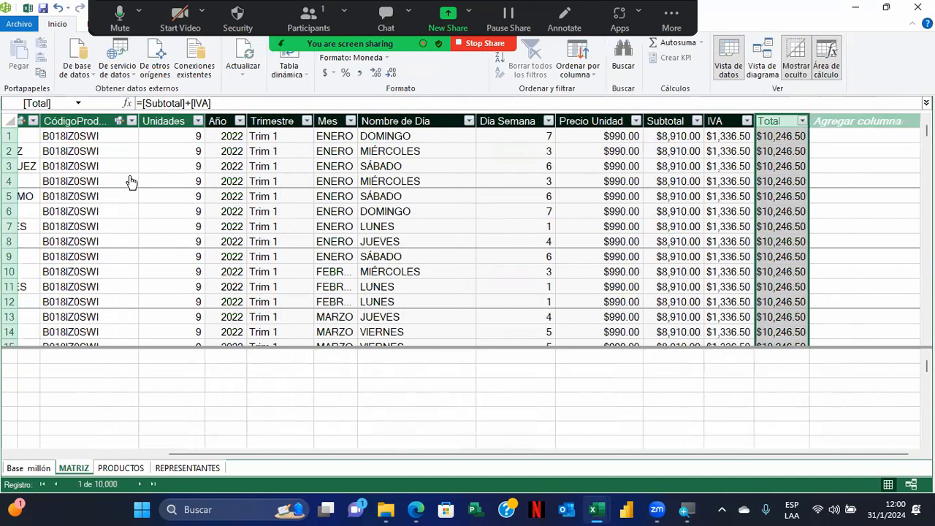
Review the MATRIZ columns from Fecha to Total and inspect the formulas of the calculated columns from Trimestre to Subtotal.
left_click_drag(226, 457, 121, 462)
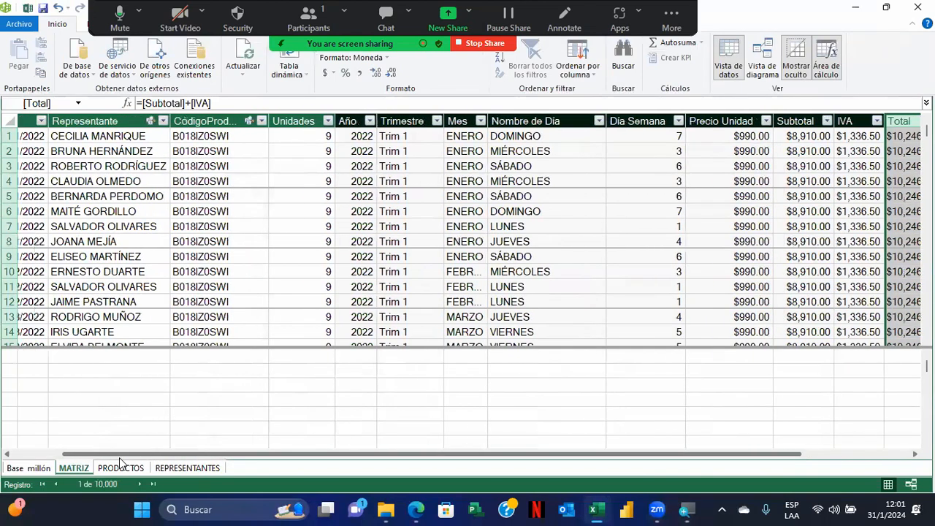
left_click_drag(344, 456, 403, 462)
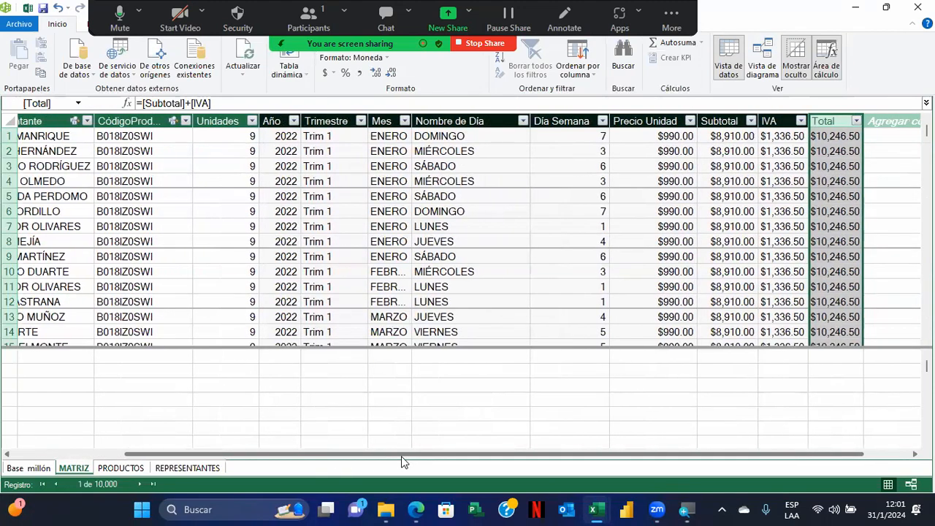
left_click_drag(400, 461, 226, 474)
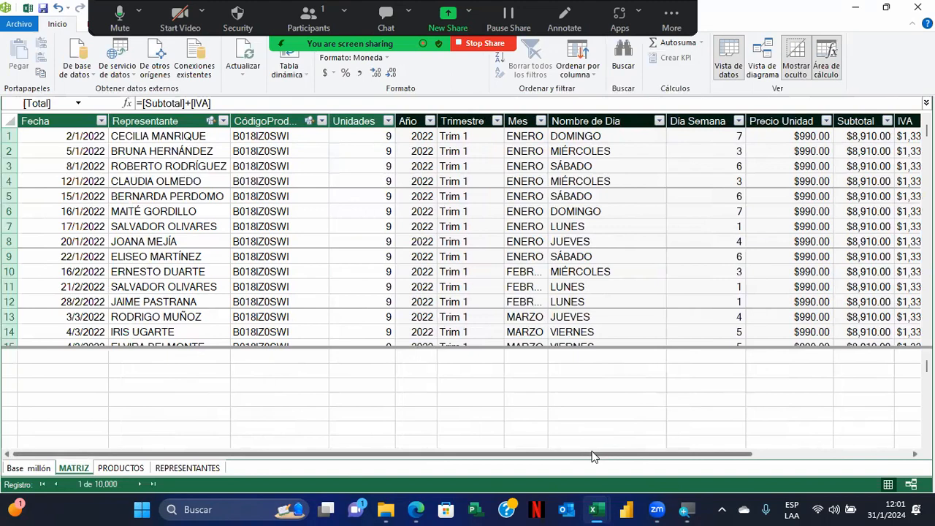
left_click_drag(593, 456, 475, 453)
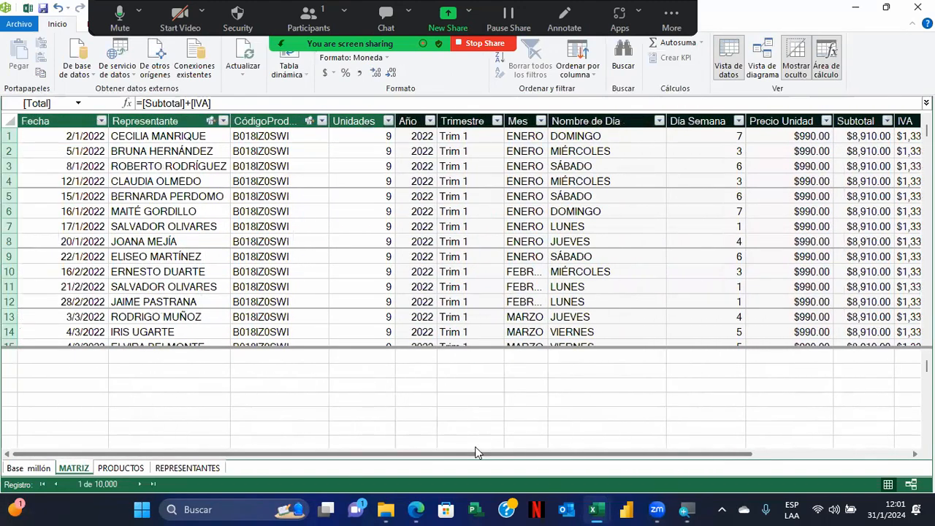
left_click_drag(624, 460, 785, 464)
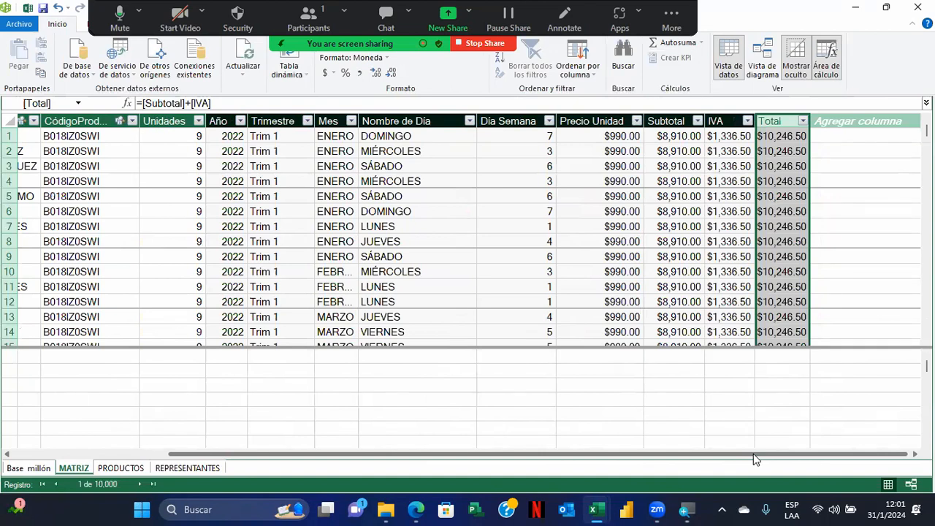
left_click_drag(753, 453, 527, 467)
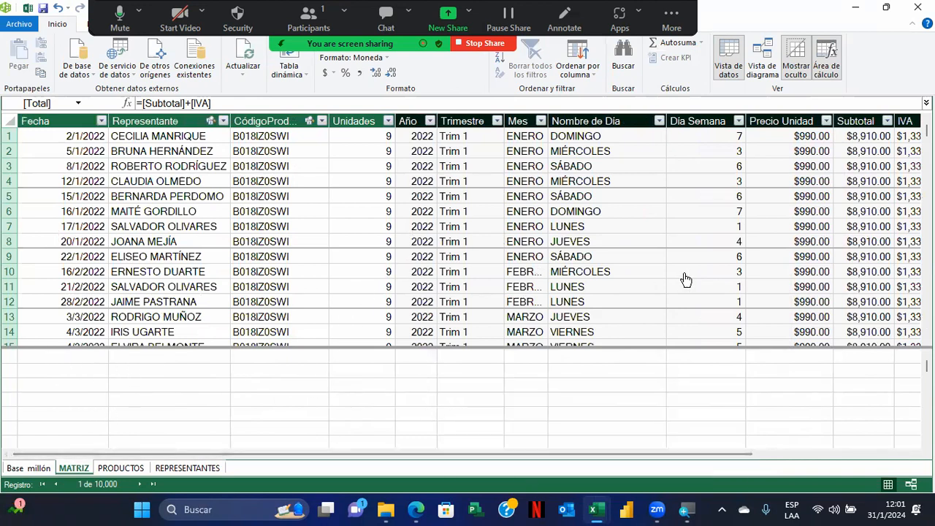
left_click_drag(434, 453, 628, 461)
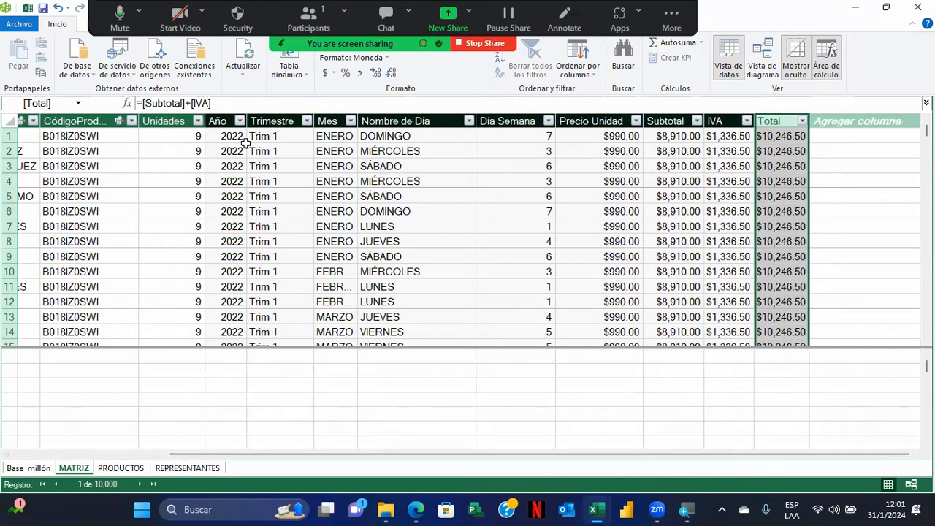
left_click(270, 136)
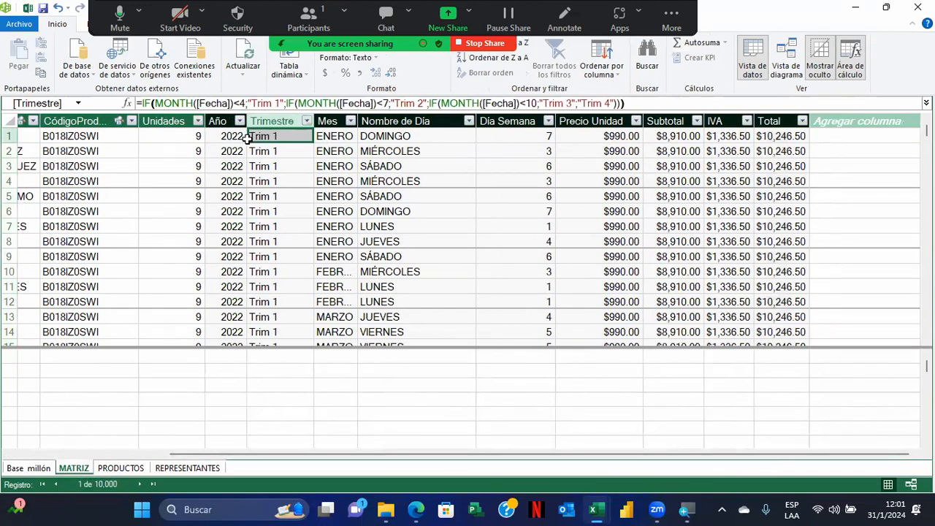
left_click(334, 137)
left_click(371, 136)
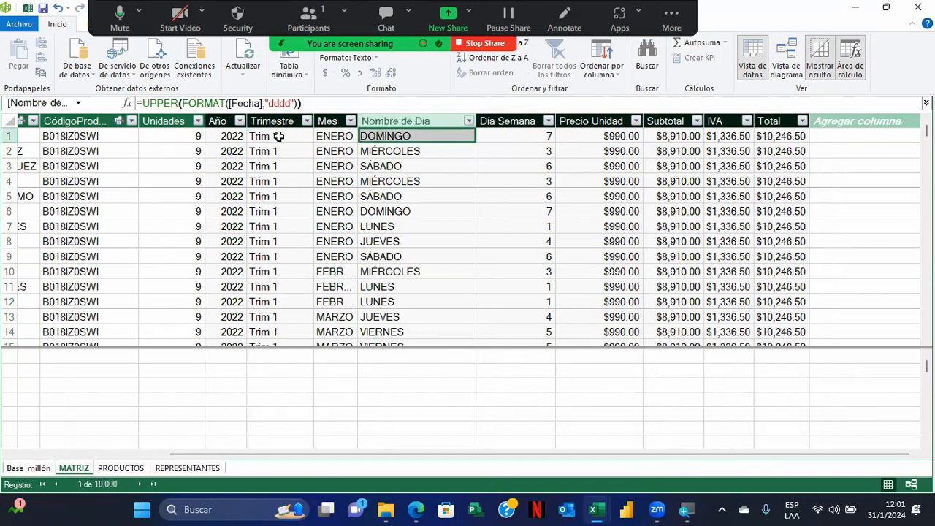
left_click(538, 135)
left_click(598, 135)
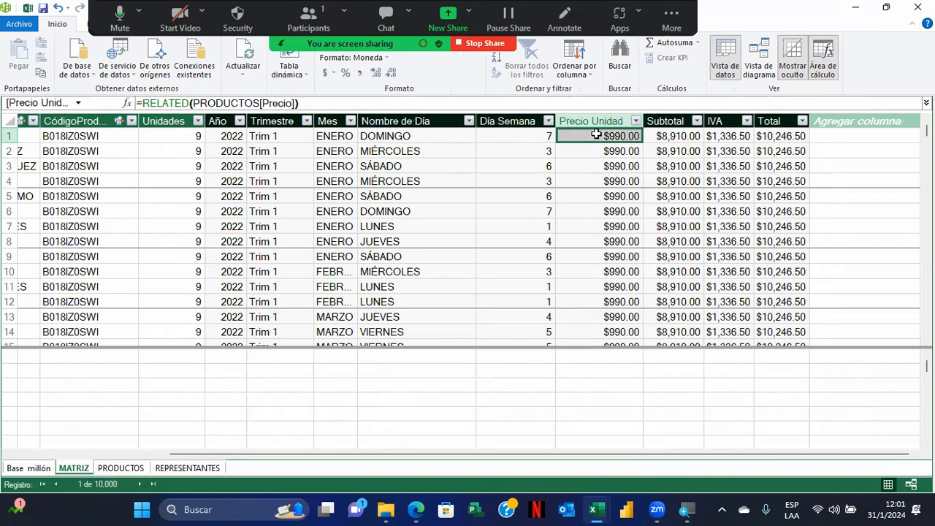
left_click(668, 136)
left_click(599, 136)
Inspect the relationships of MATRIZ with PRODUCTOS and REPRESENTANTES in the diagram view and return to the data view.
left_click(759, 67)
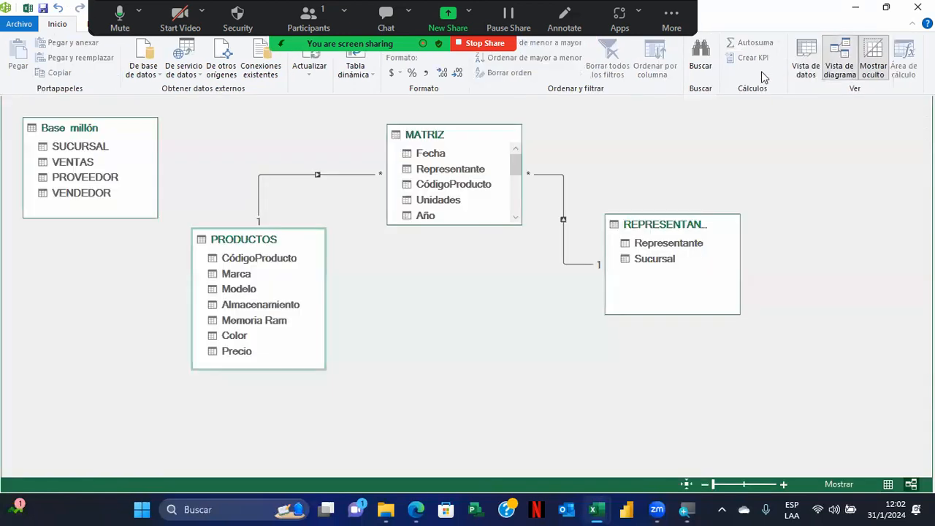
left_click(807, 66)
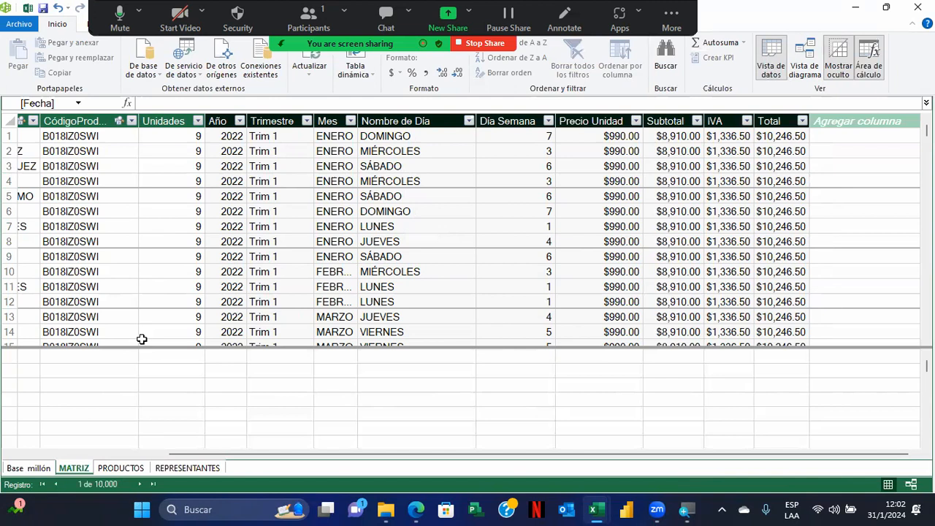
Examine the empty calculation area below the Fecha and Representante columns of MATRIZ.
left_click_drag(262, 452, 40, 442)
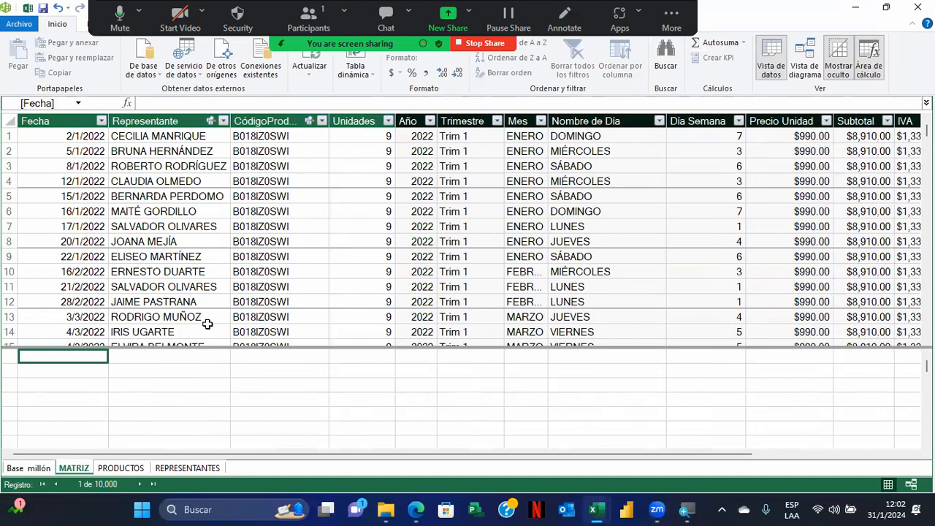
left_click(71, 374)
left_click(163, 374)
left_click(94, 377)
left_click(125, 371)
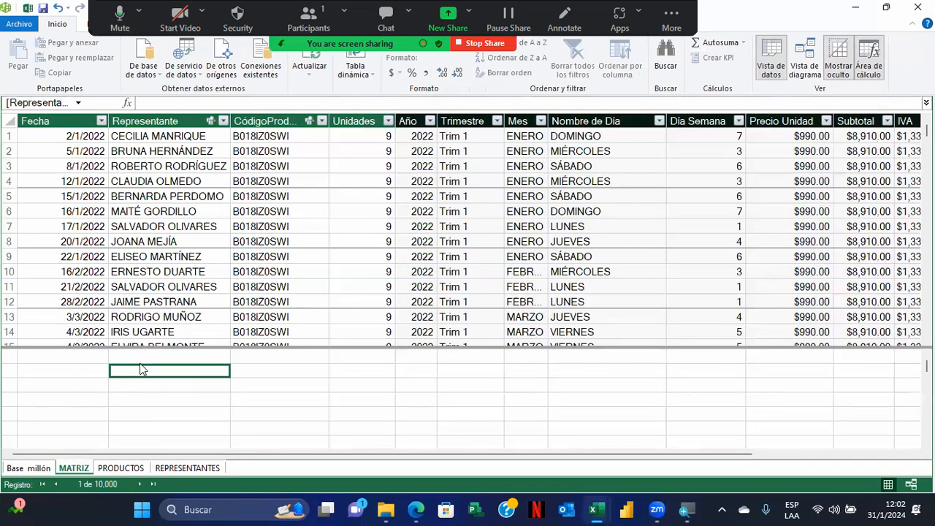